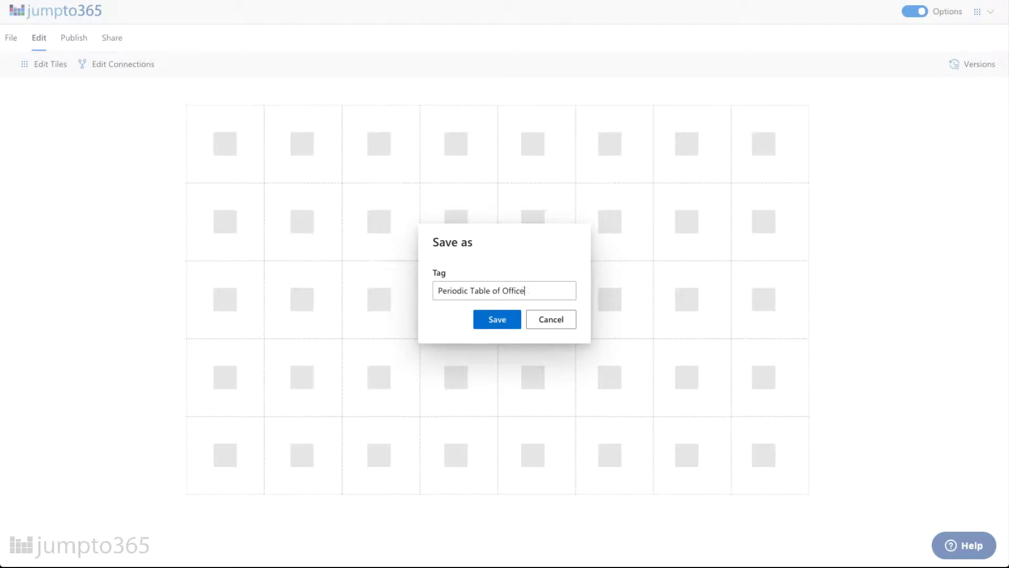
Save the blank table under a tag that begins with "Periodic Table of Office".
text(Demo)
click(497, 316)
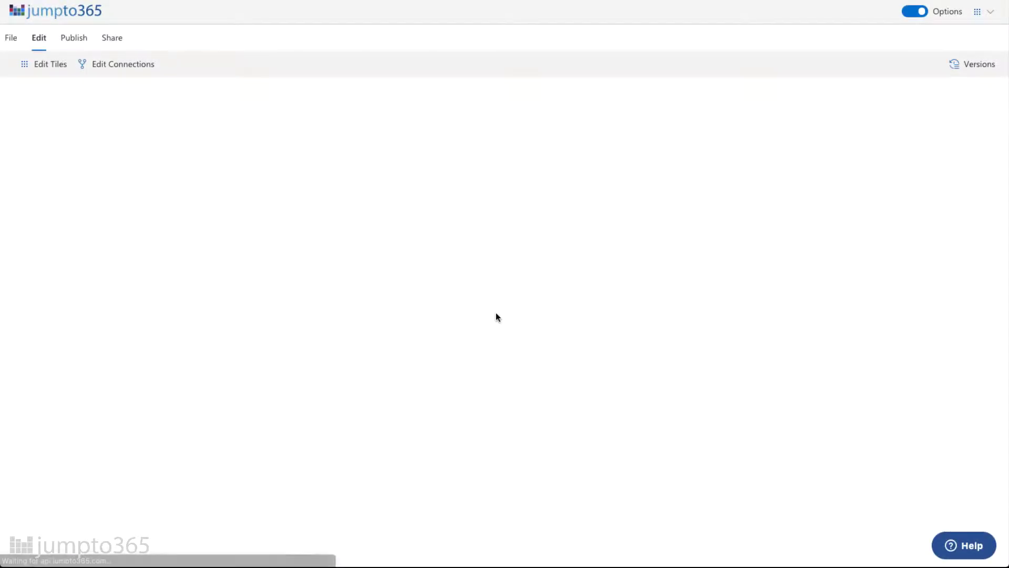
Enable tile editing and add two more columns at the right edge of the table.
click(49, 74)
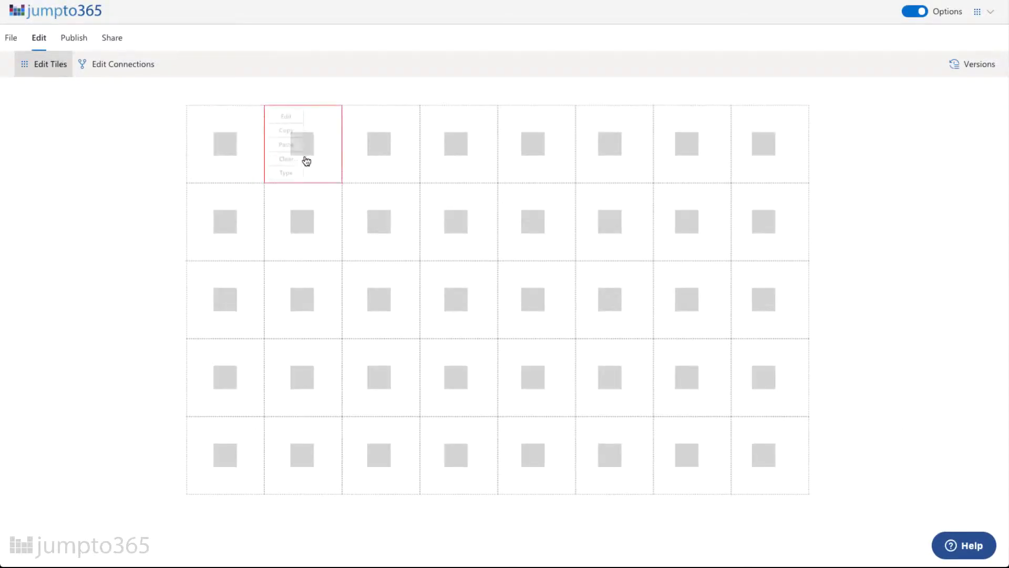
mouse_move(219, 162)
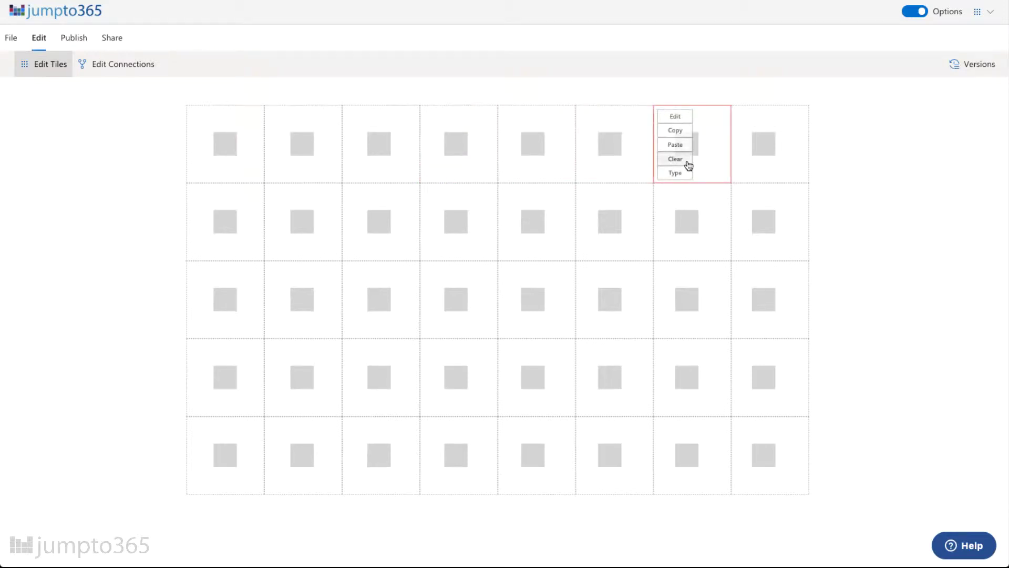
mouse_move(782, 102)
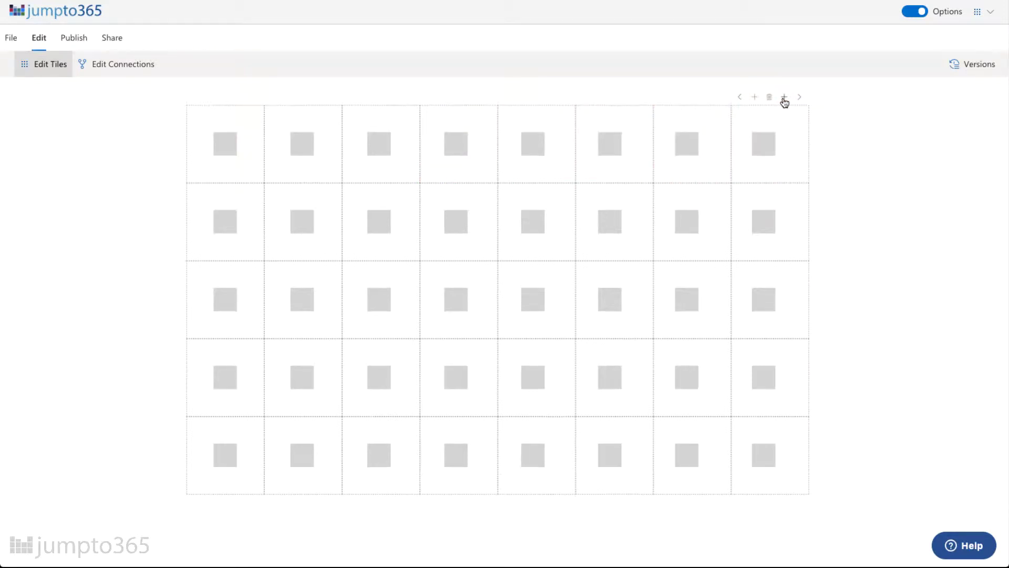
click(784, 98)
click(827, 98)
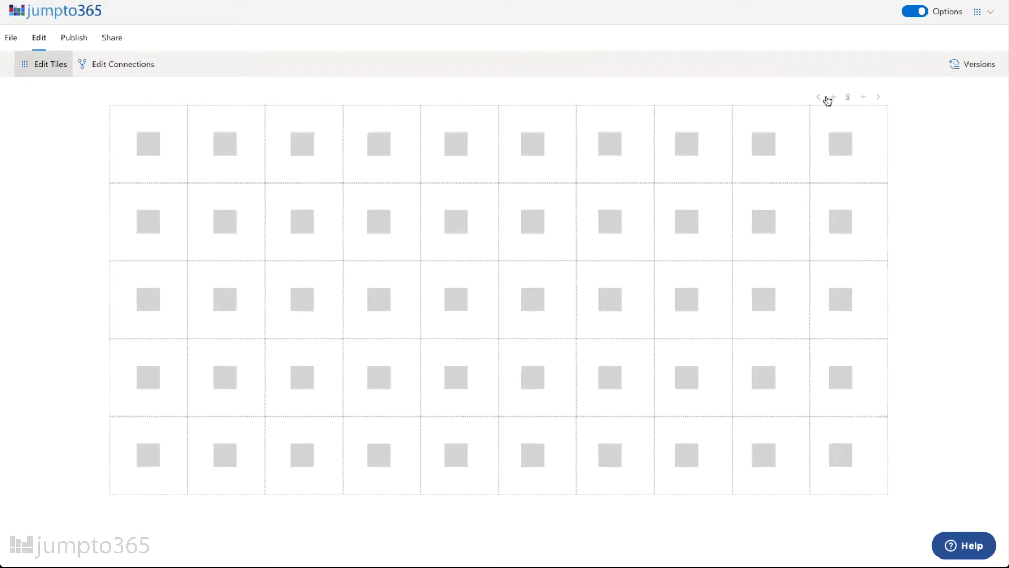
Set the second cell of the first row to the App Tile type.
mouse_move(166, 158)
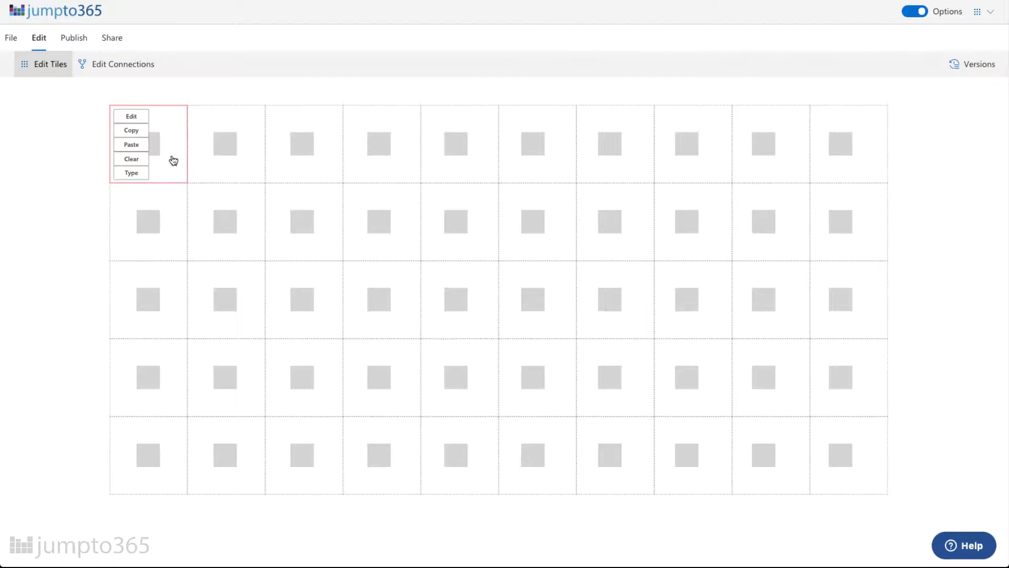
mouse_move(206, 138)
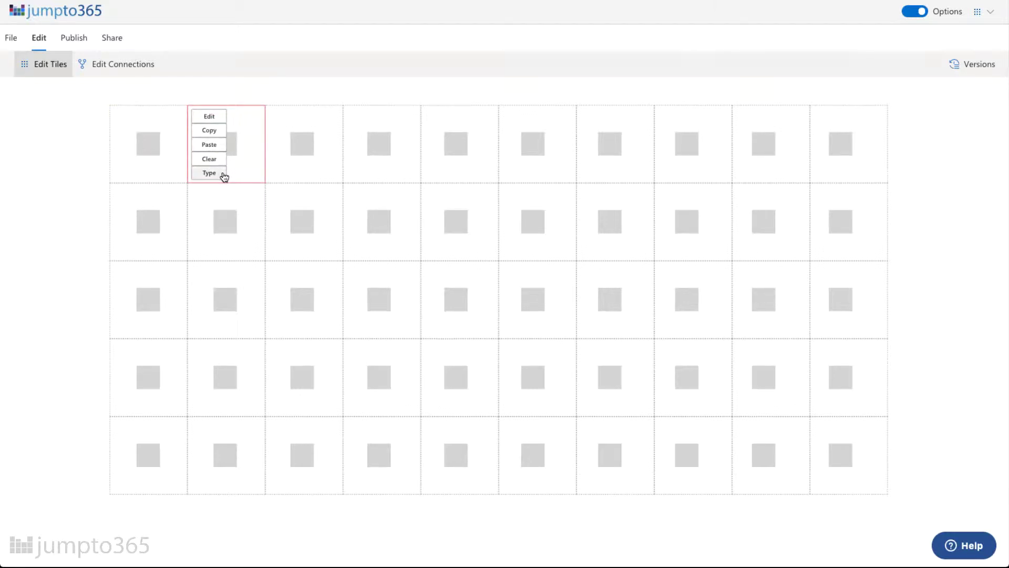
mouse_move(153, 335)
click(219, 173)
click(379, 207)
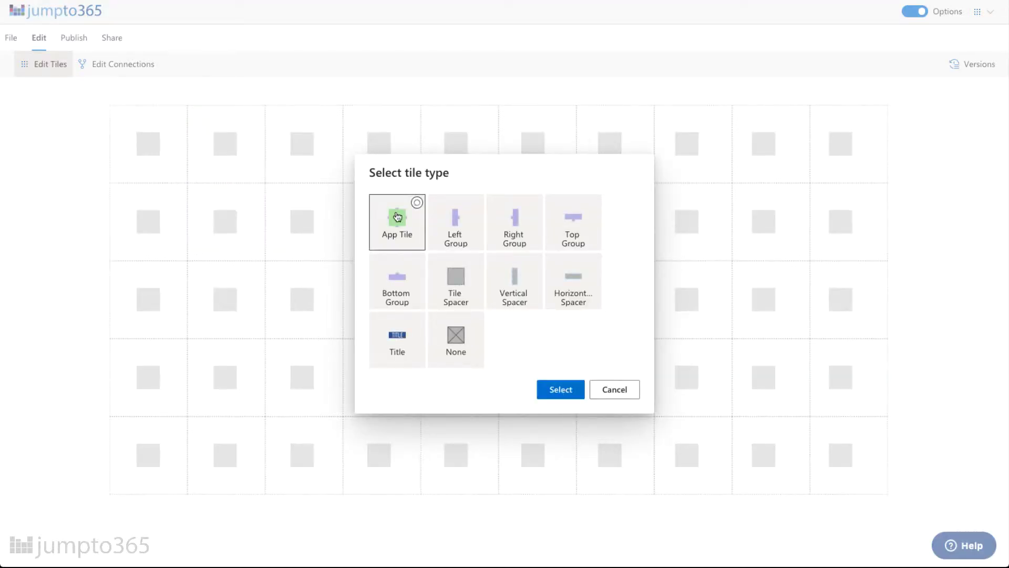
click(552, 390)
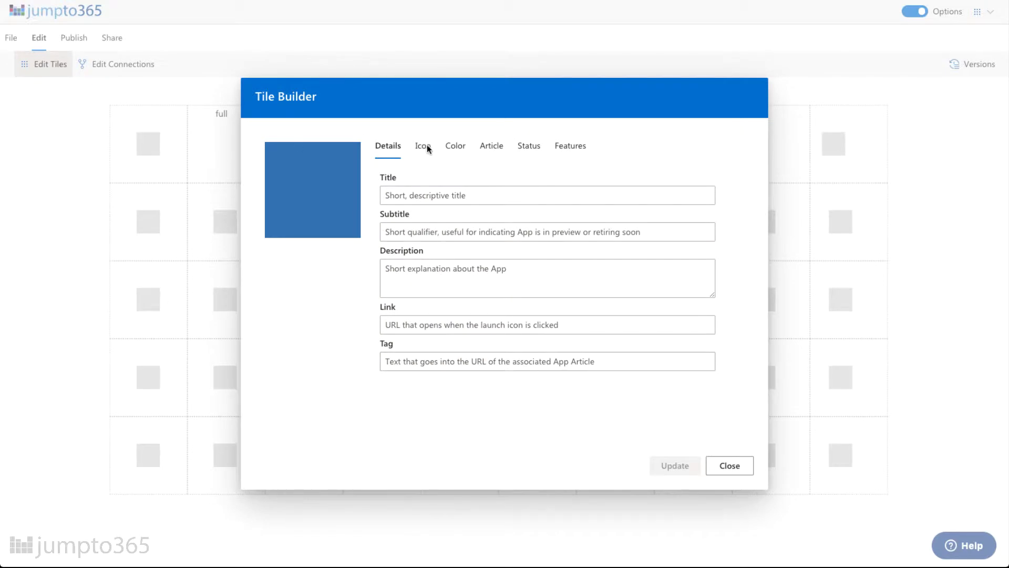
Title the new tile "Dynamics 365" and give it the description "CRM & ERP [Salesforce]".
click(414, 195)
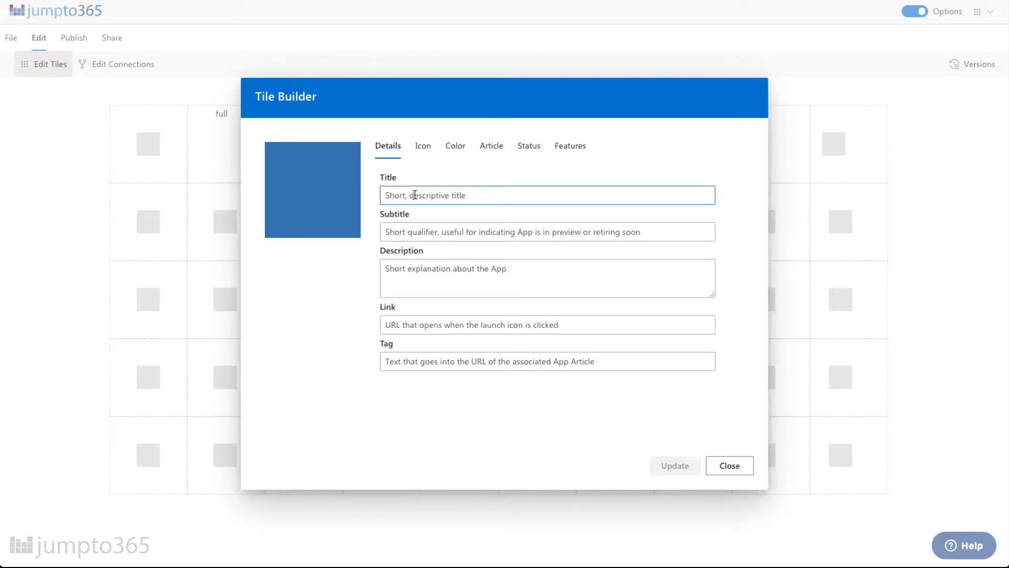
text(Dynamics 365)
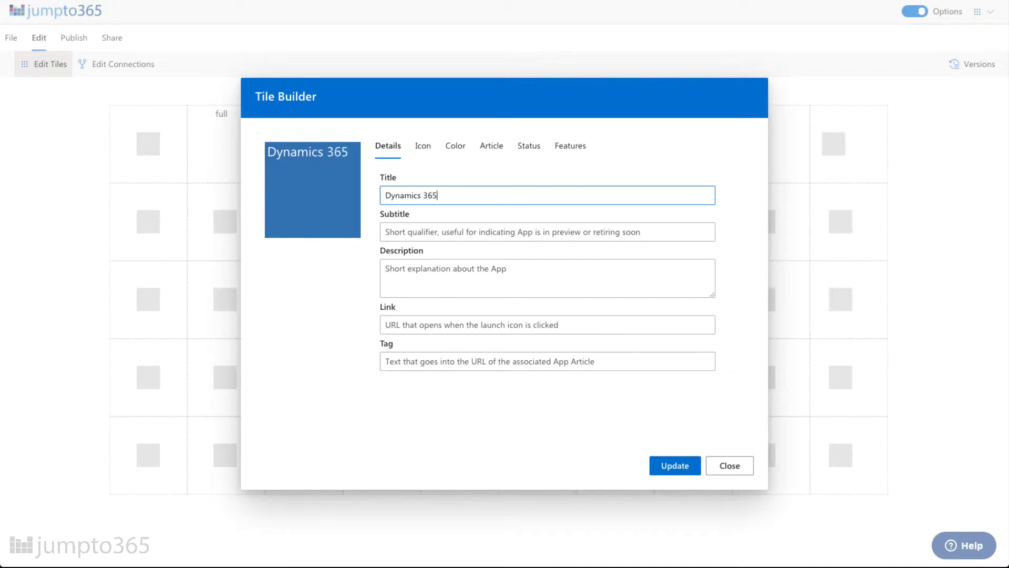
key(Tab)
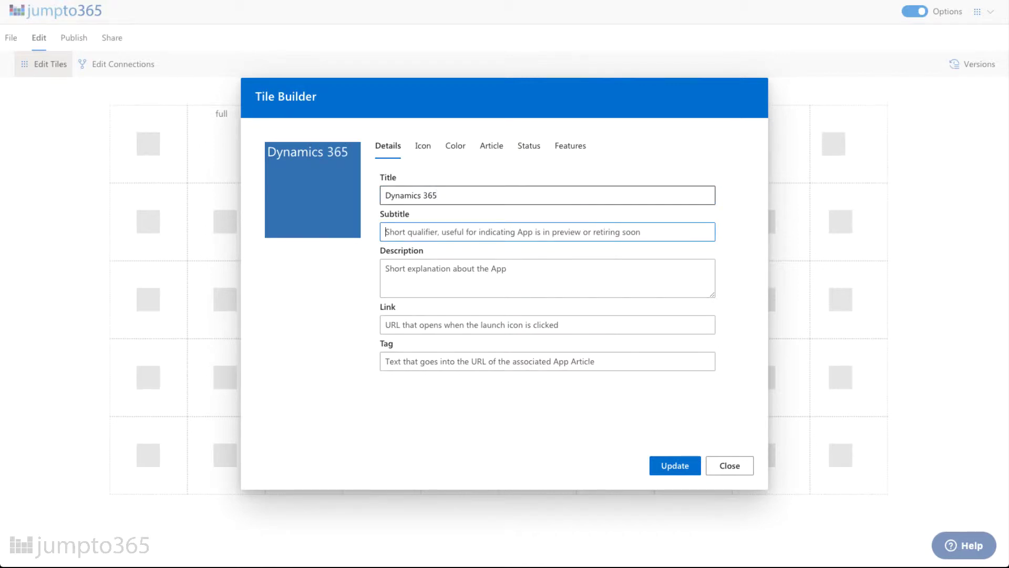
key(Tab)
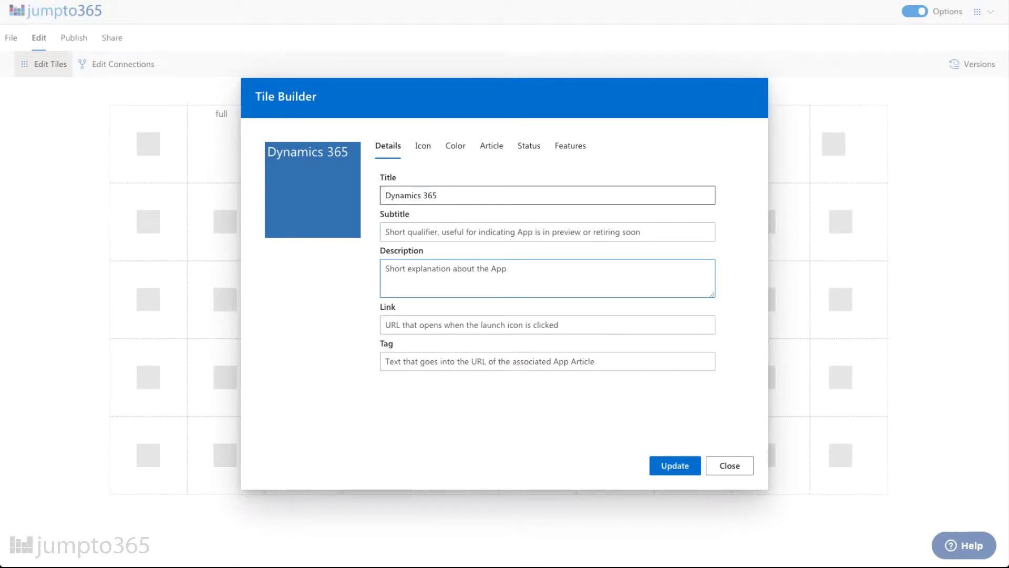
text(CRM & ERP)
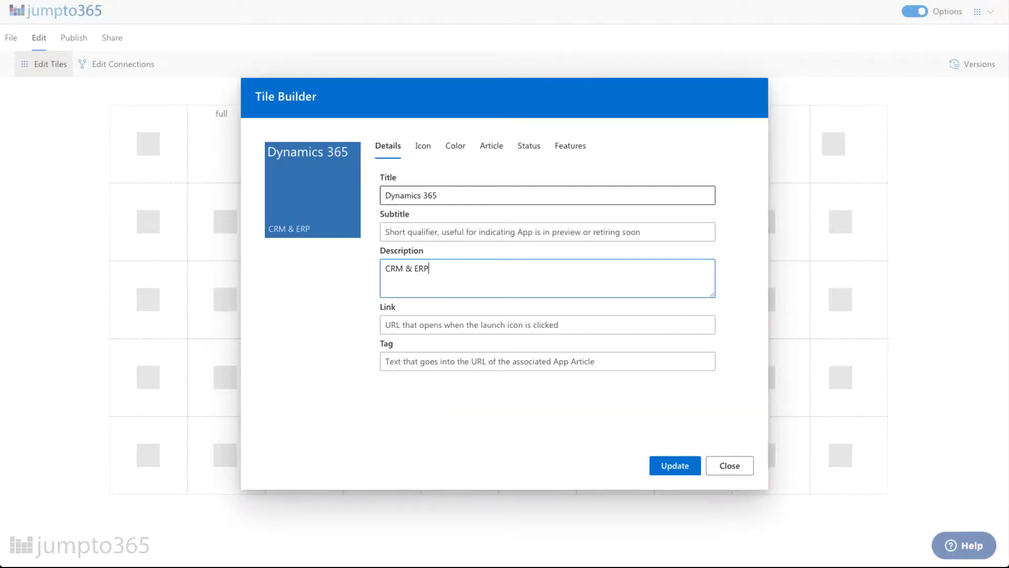
text( [Salesforce)
key(Tab)
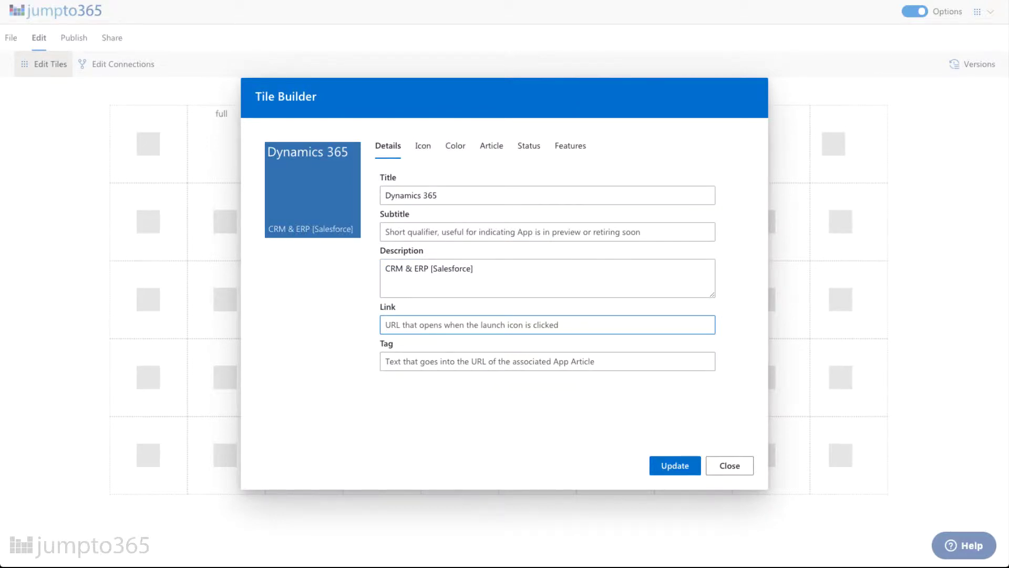
key(alt+Tab)
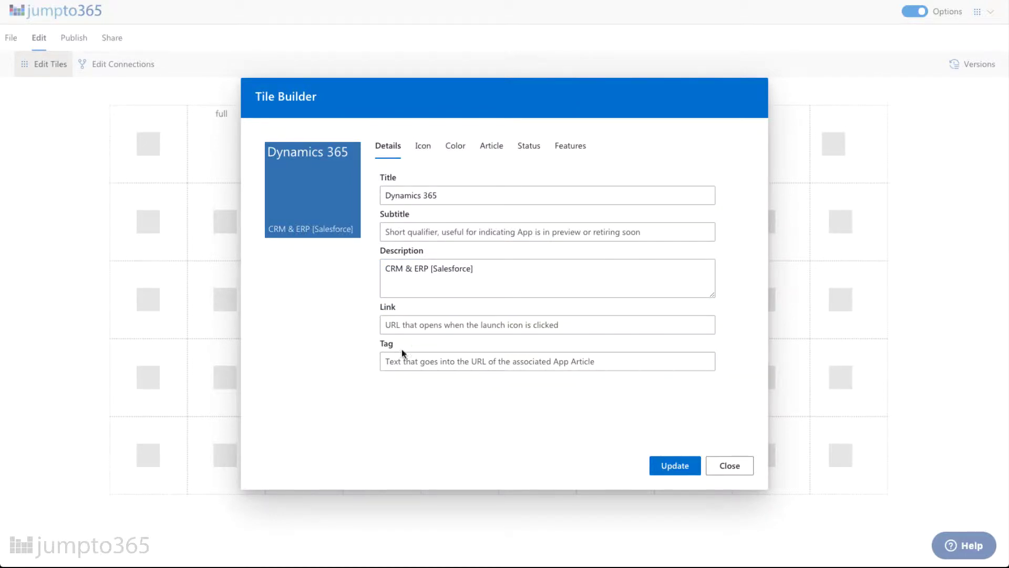
click(419, 331)
text(https:)
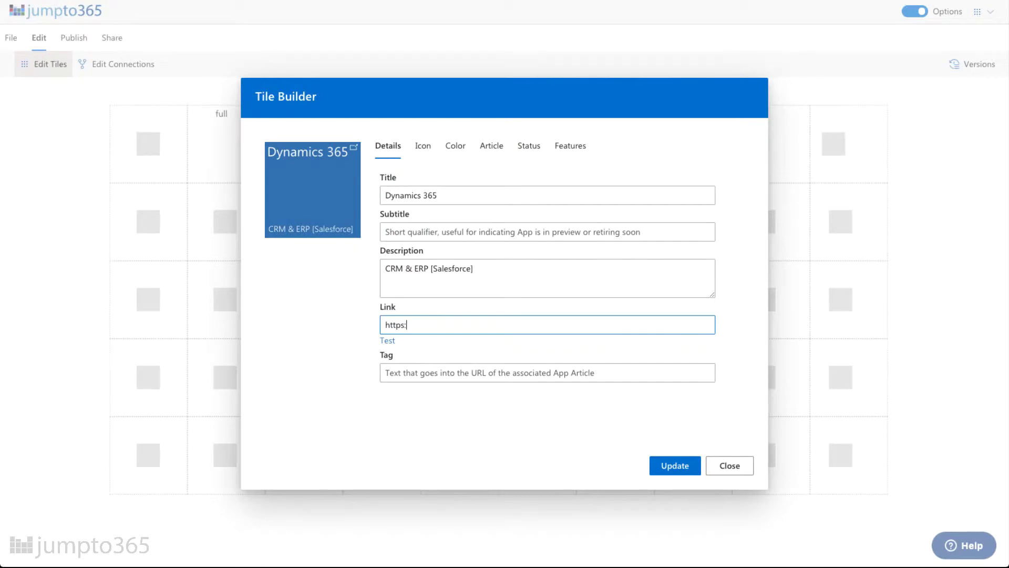
text(//home.dynamics.com)
Give the Dynamics 365 tile the white Dynamics icon and set its background colour to hex 15224e.
click(423, 147)
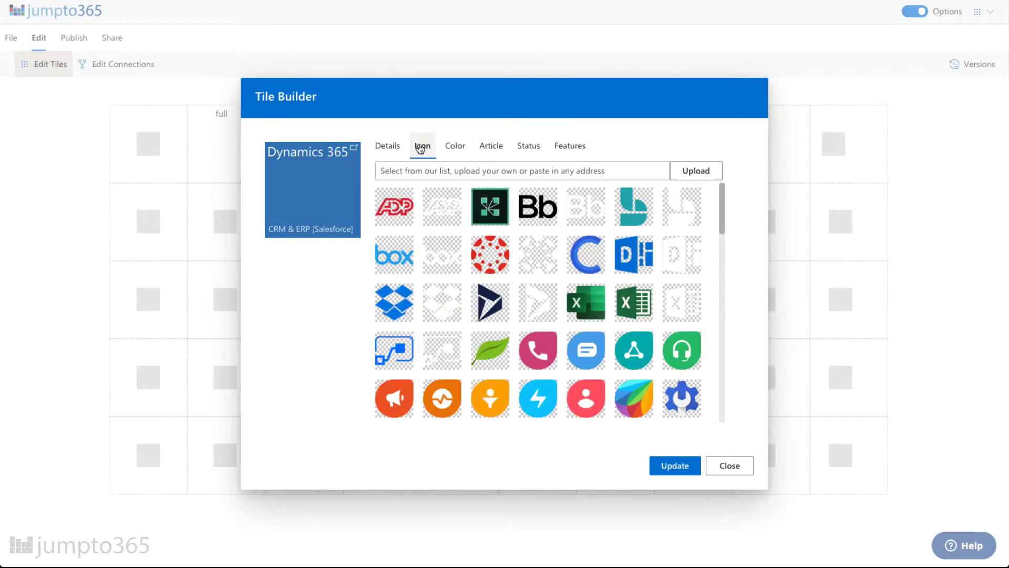
click(535, 307)
click(455, 144)
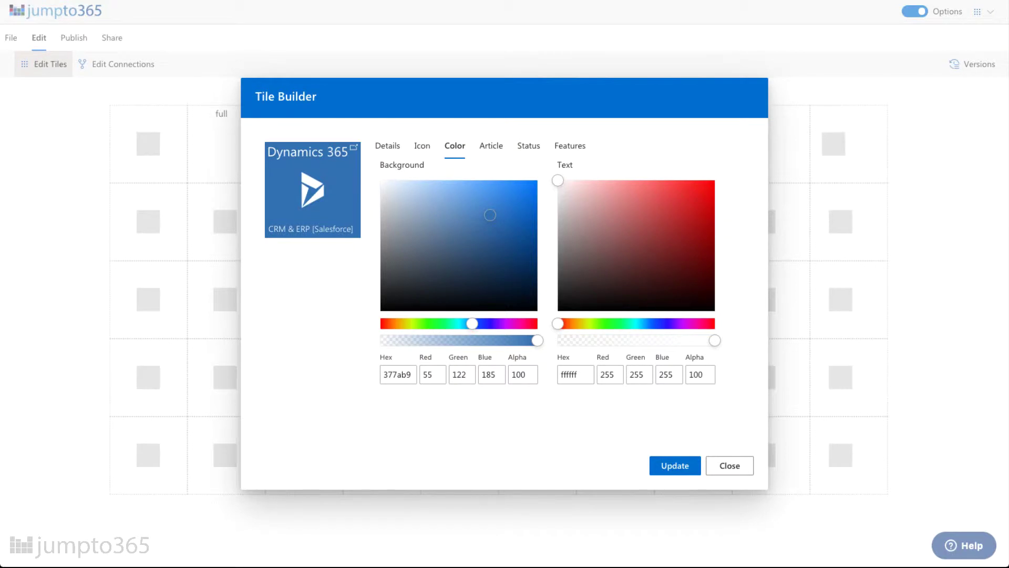
click(412, 376)
drag(412, 376, 381, 375)
text(15224e)
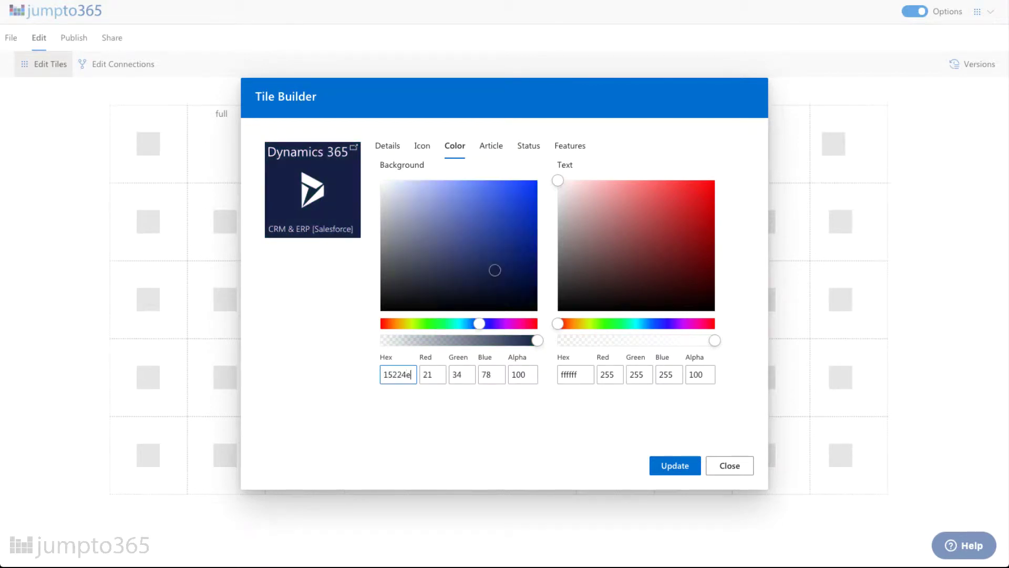
Check the tile's article and status settings, mark it as partly shareable and apply the tile to the table.
click(499, 144)
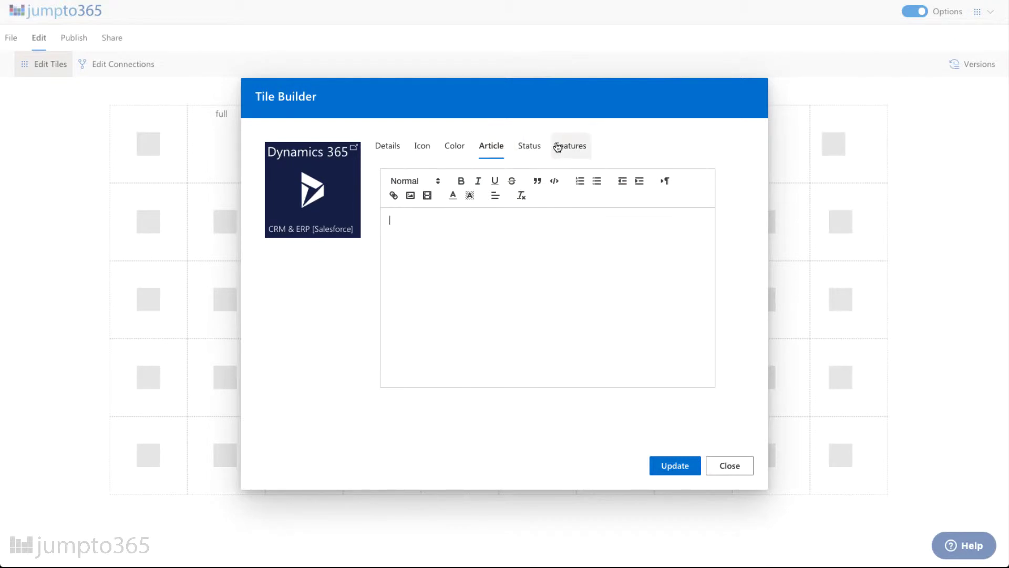
click(526, 151)
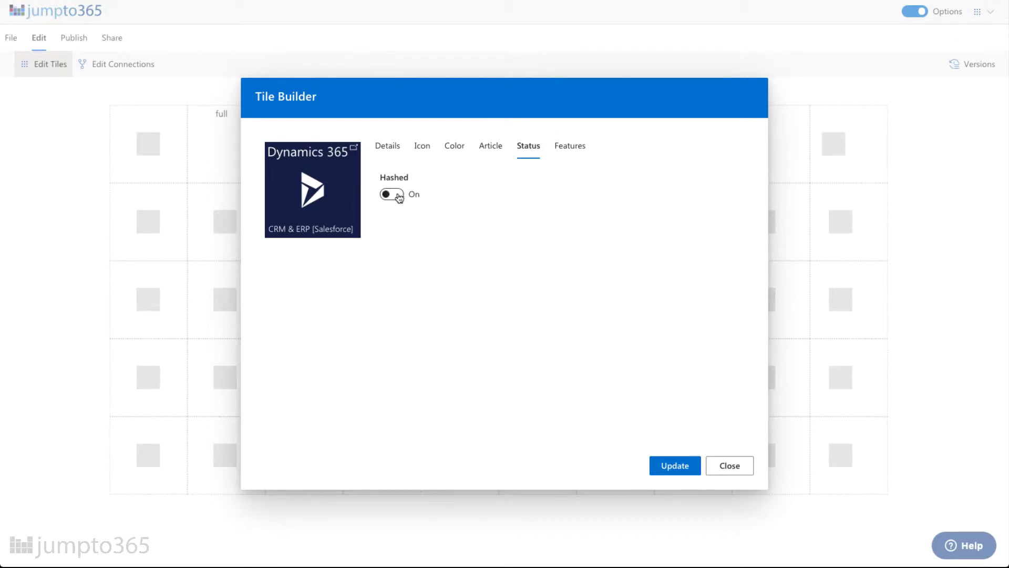
click(565, 152)
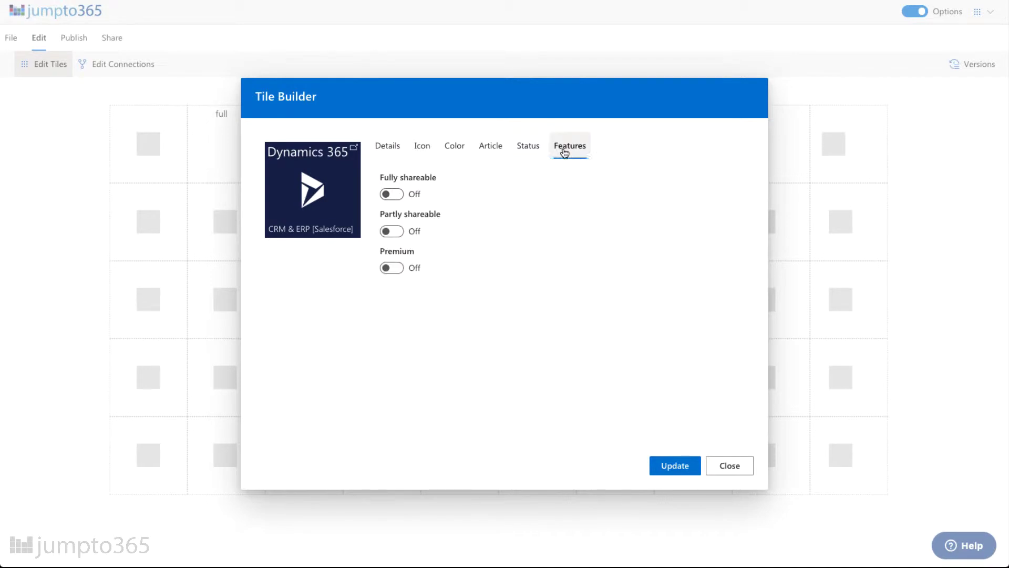
click(392, 231)
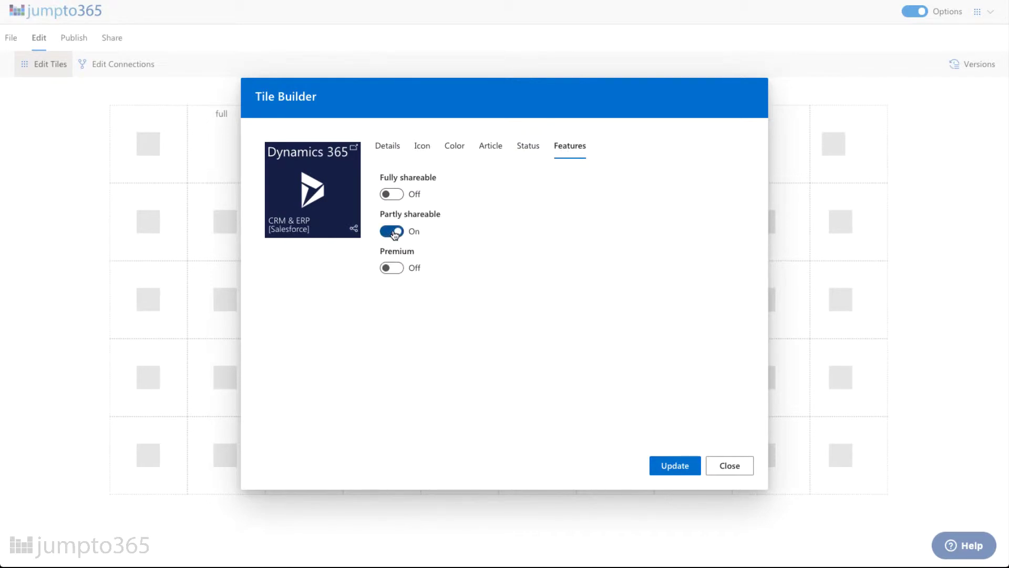
click(674, 466)
Set the cell directly below the Dynamics 365 tile to the App Tile type.
mouse_move(254, 154)
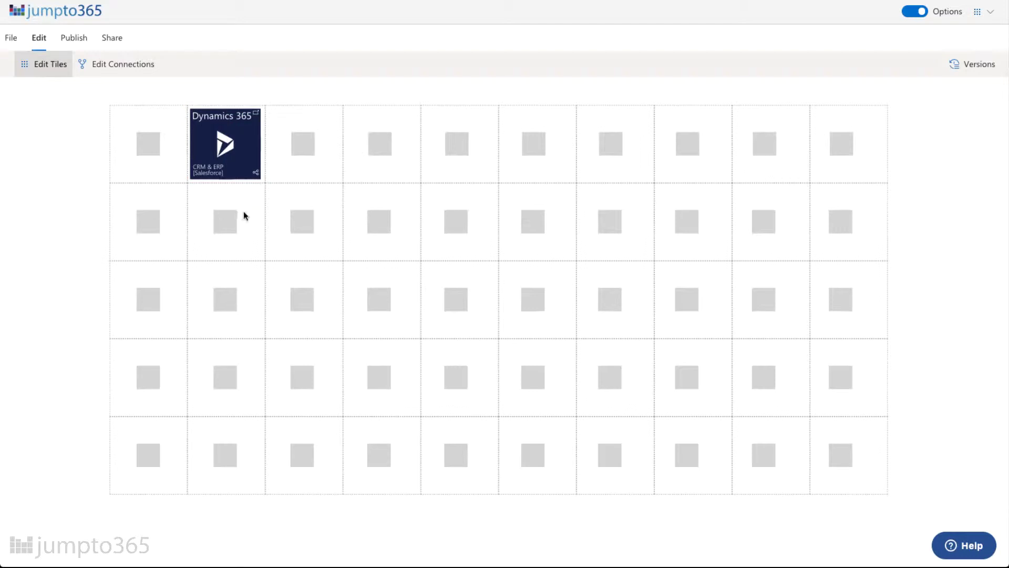
mouse_move(230, 225)
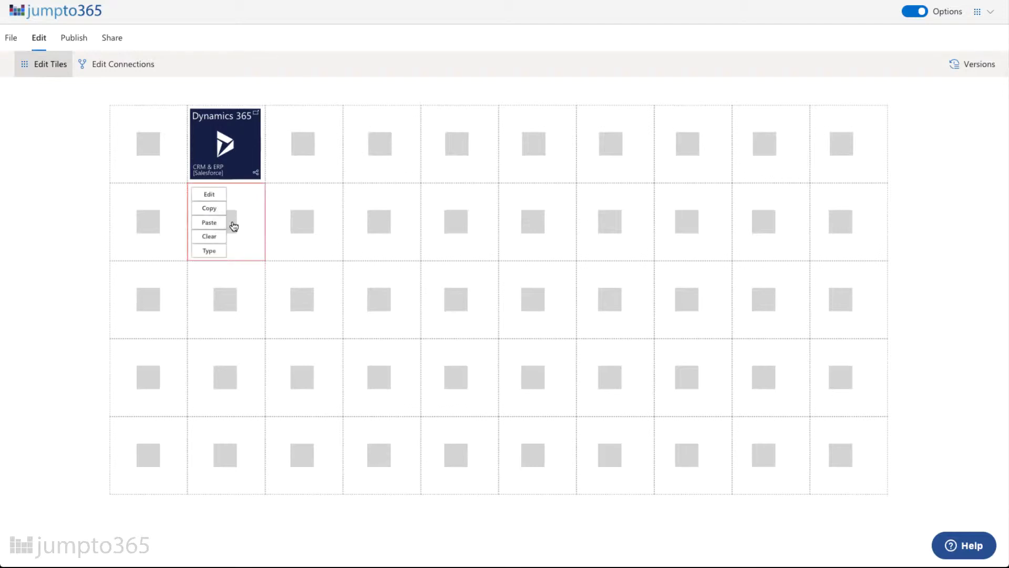
click(211, 251)
click(376, 232)
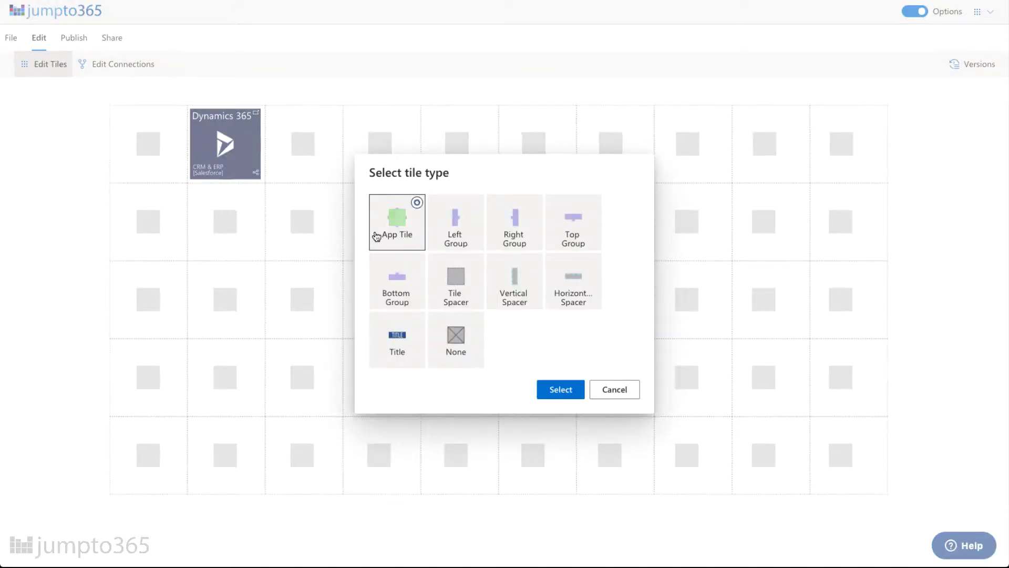
click(561, 391)
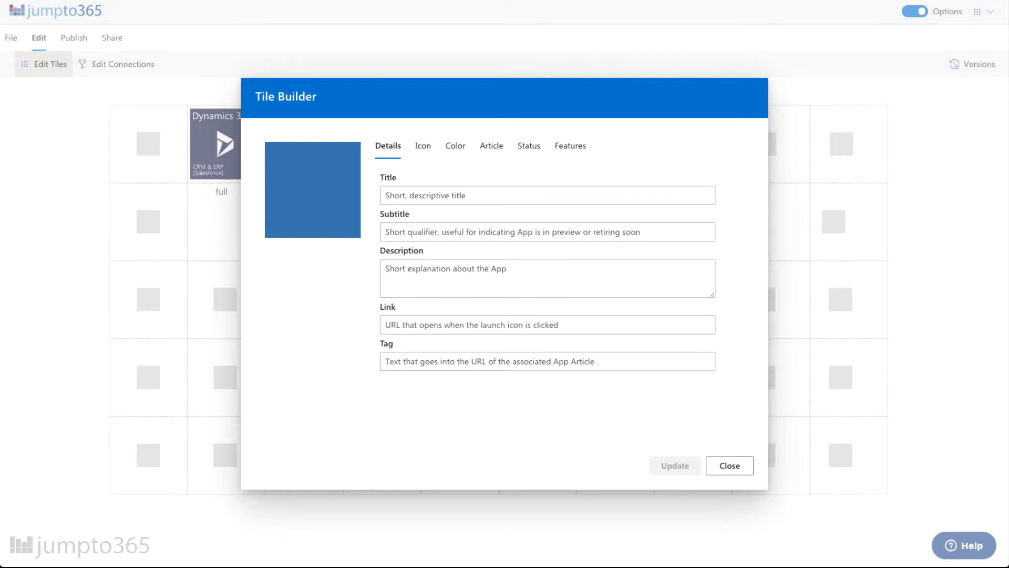
click(400, 195)
text(Stream)
key(Tab)
key(Tab)
text(Video portal (You)
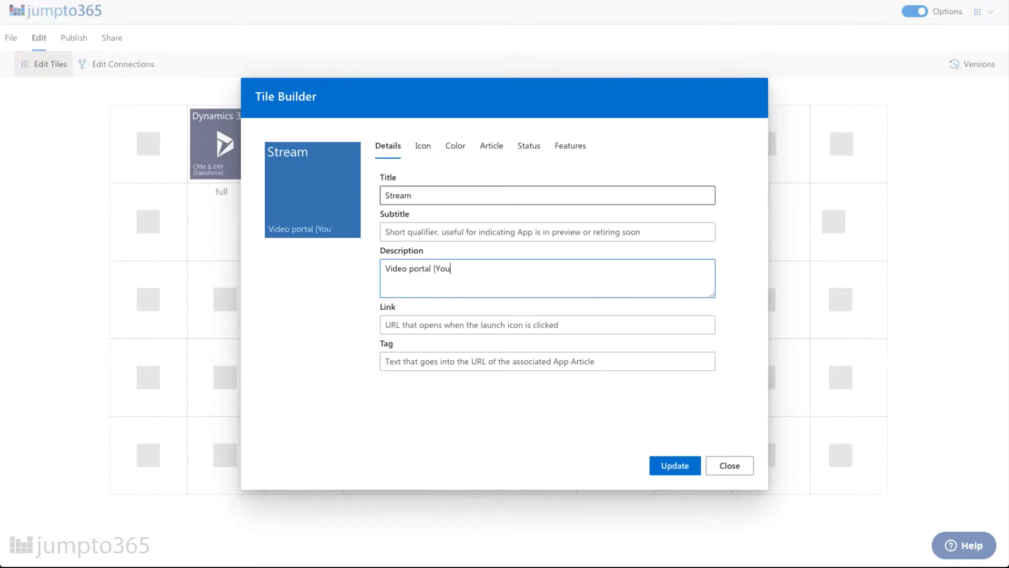
text(Tube])
click(425, 322)
text(https://web.microsoftstream.com)
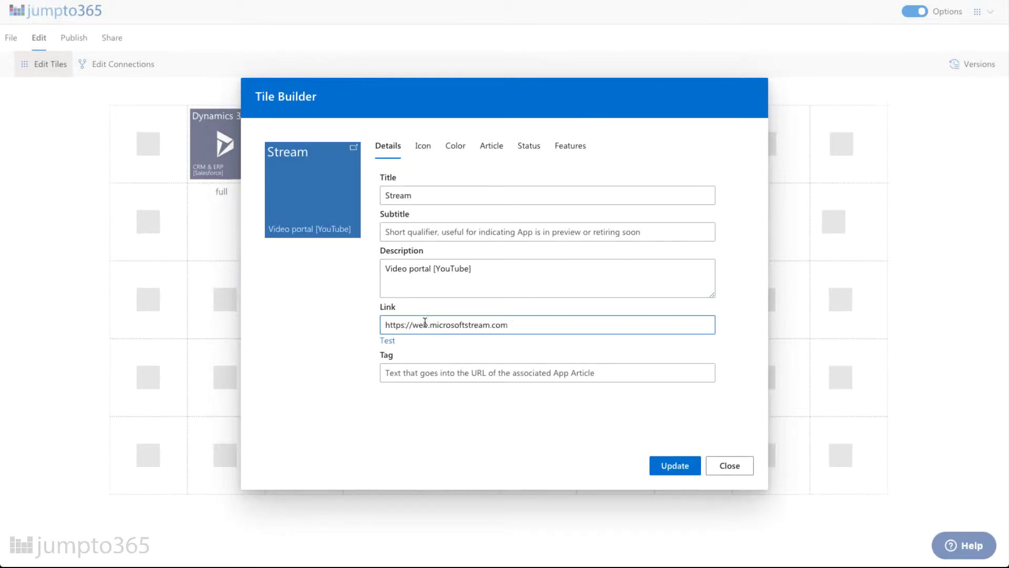
Choose the dark red Microsoft Stream icon for the Stream tile.
click(422, 145)
scroll(560, 308, down, 10)
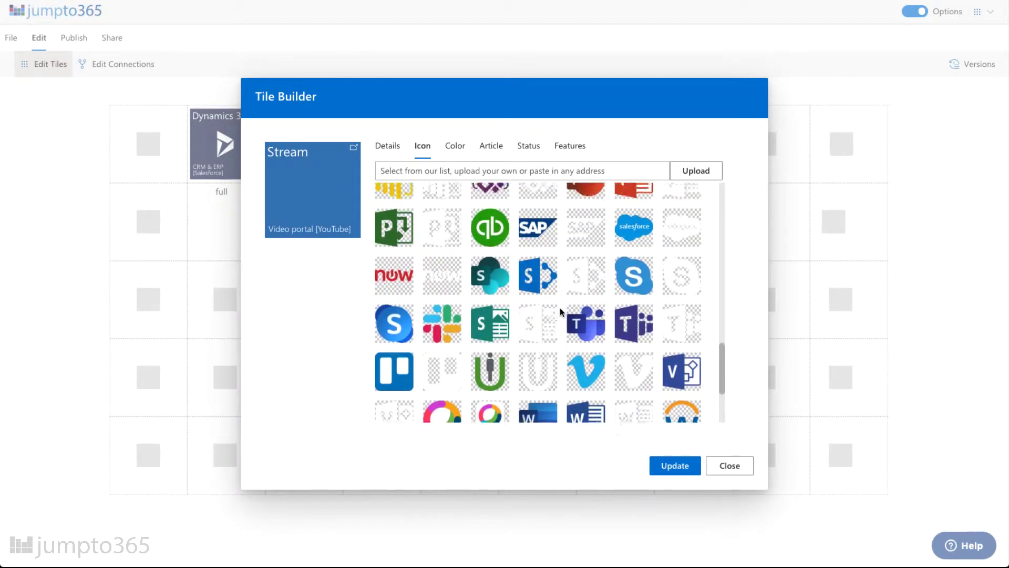
scroll(559, 307, up, 6)
click(682, 232)
Set the Stream tile's background colour to hex c53d52.
click(455, 146)
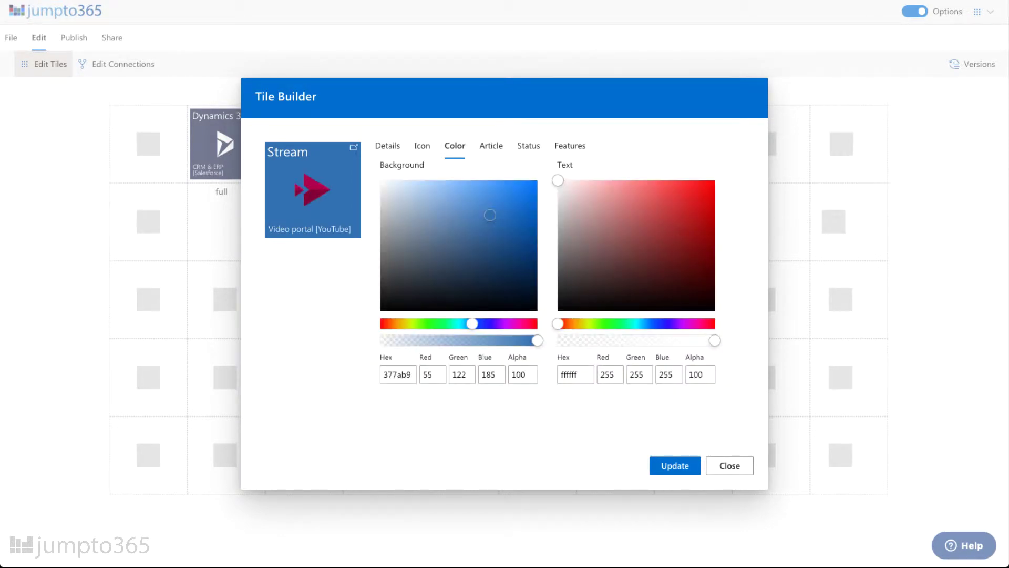
double_click(397, 374)
key(BackSpace)
text(c53d52)
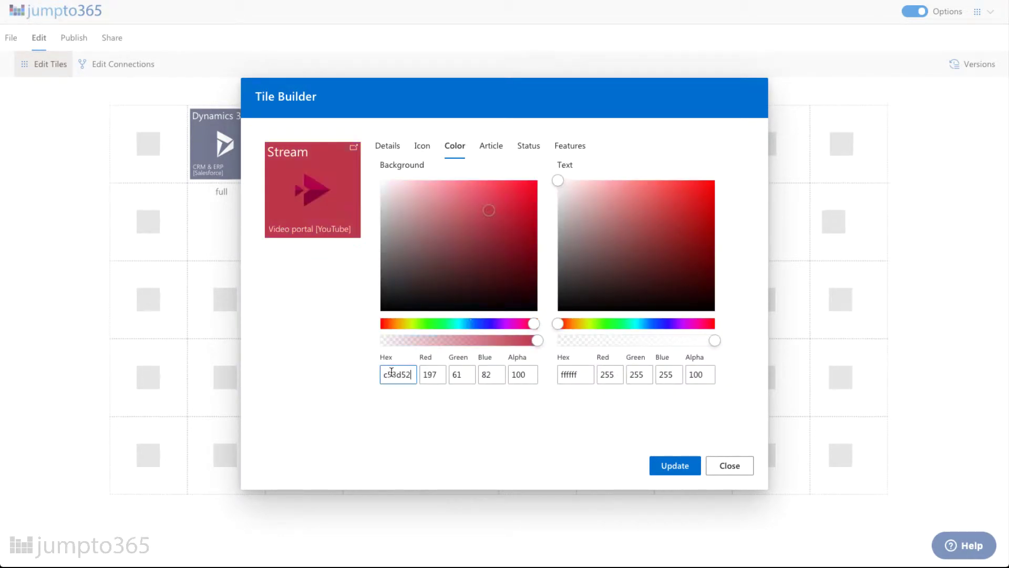
Replace the Stream tile's icon with Microsoft Stream White and apply the tile to the table.
click(423, 146)
scroll(546, 302, down, 4)
click(394, 357)
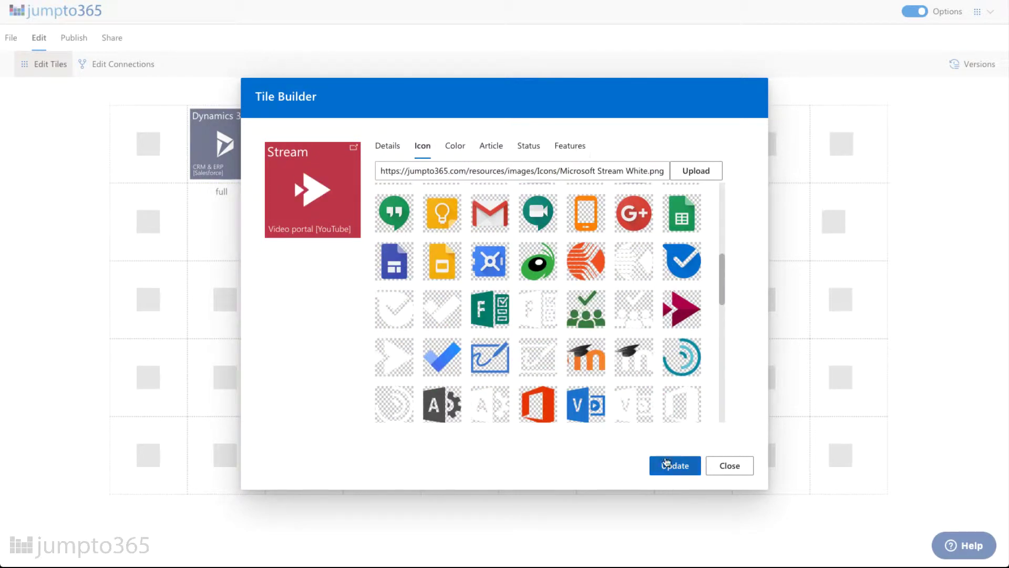
click(667, 463)
Add an app tile in the empty cell directly below the Stream tile.
mouse_move(214, 297)
click(210, 329)
click(397, 226)
click(560, 389)
click(438, 191)
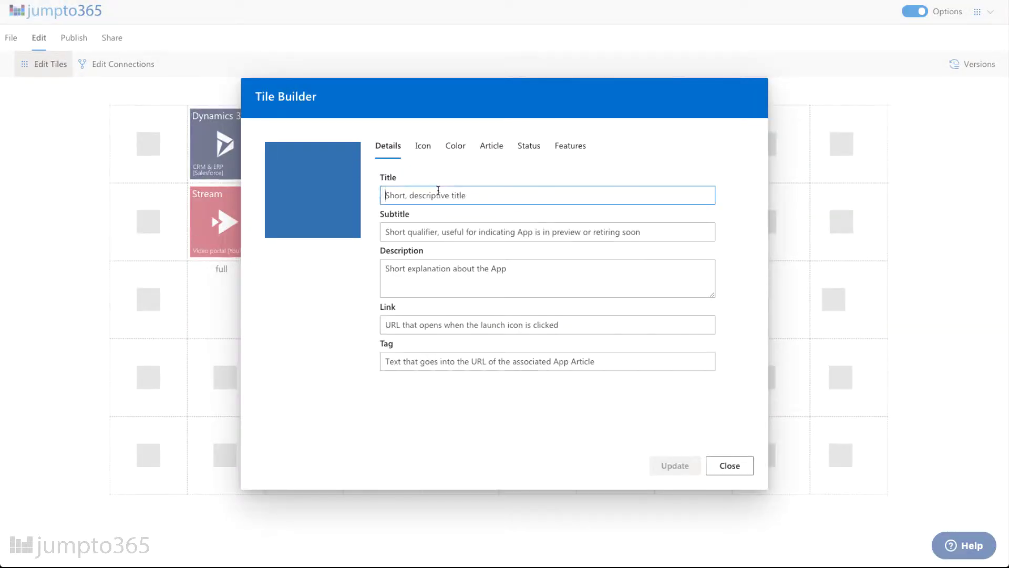
Title the tile "SharePoint Online" and describe it as "Team file sharing & storage".
text(SharePoint Online)
key(Tab)
key(Tab)
text(Team file sharing & storage)
key(Tab)
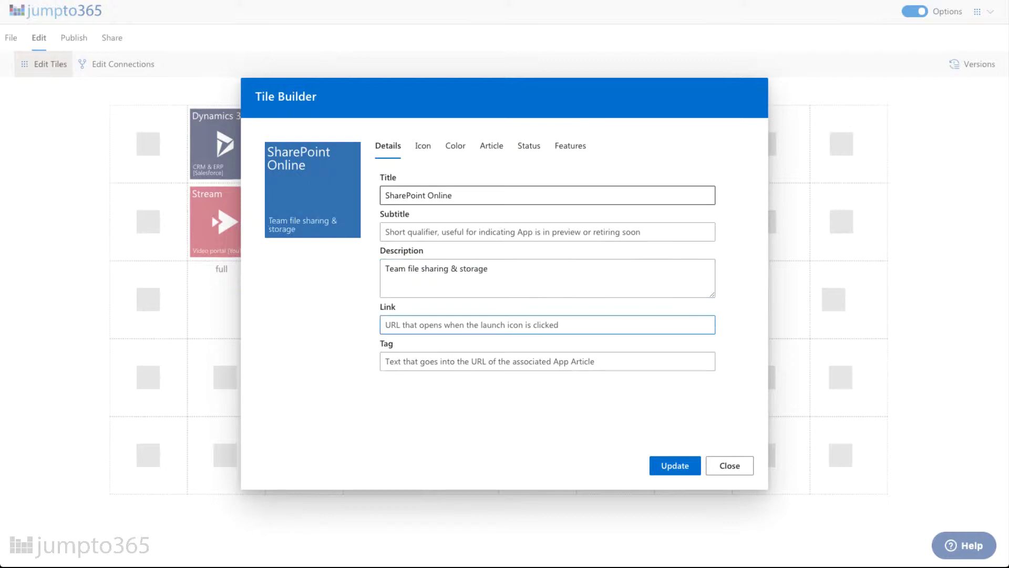
text(https://[domain].)
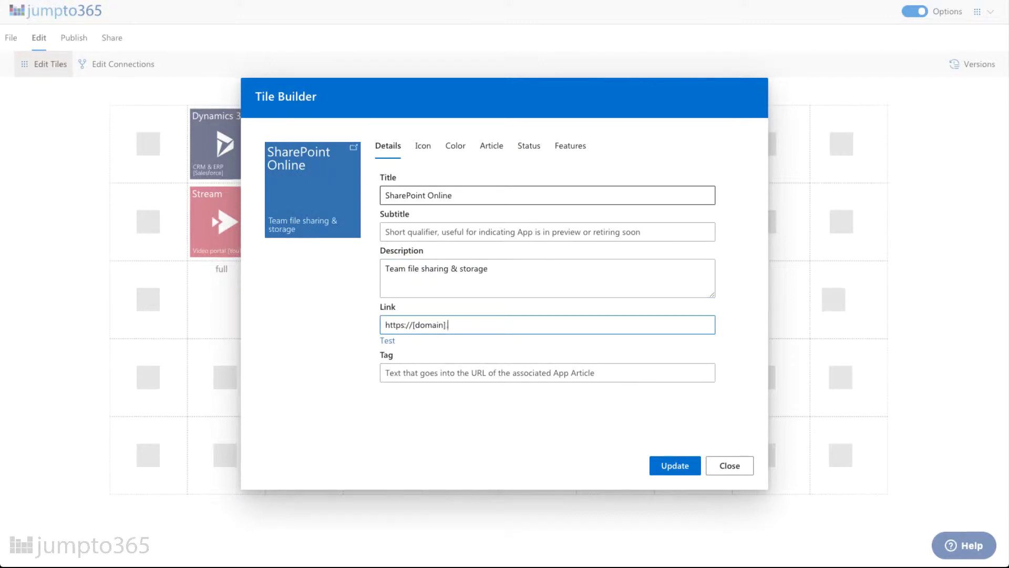
text(sharepoint.com)
triple_click(497, 325)
key(BackSpace)
Choose the SharePoint New icon for the SharePoint Online tile.
click(423, 146)
scroll(585, 343, down, 10)
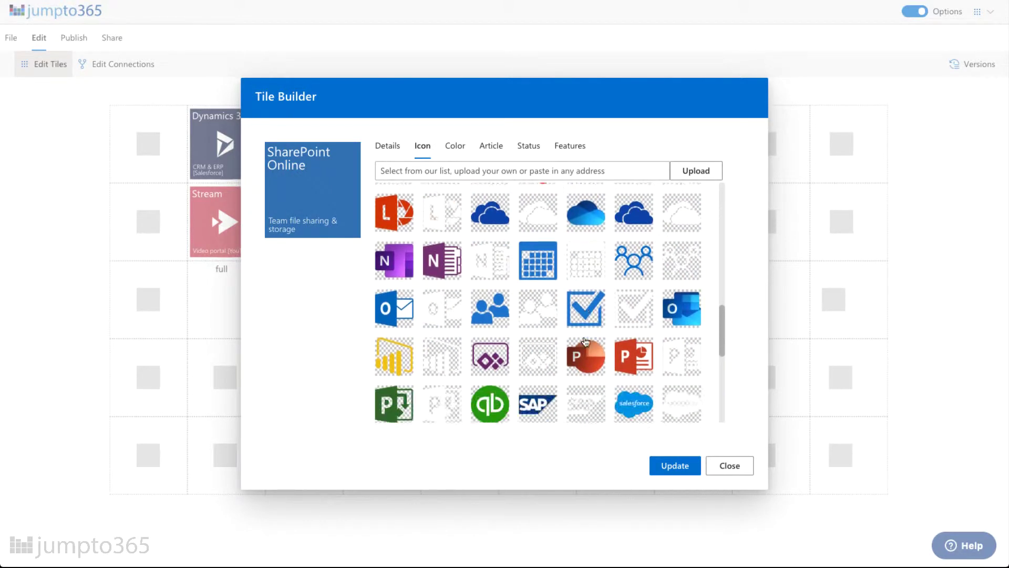
scroll(585, 342, down, 3)
click(490, 292)
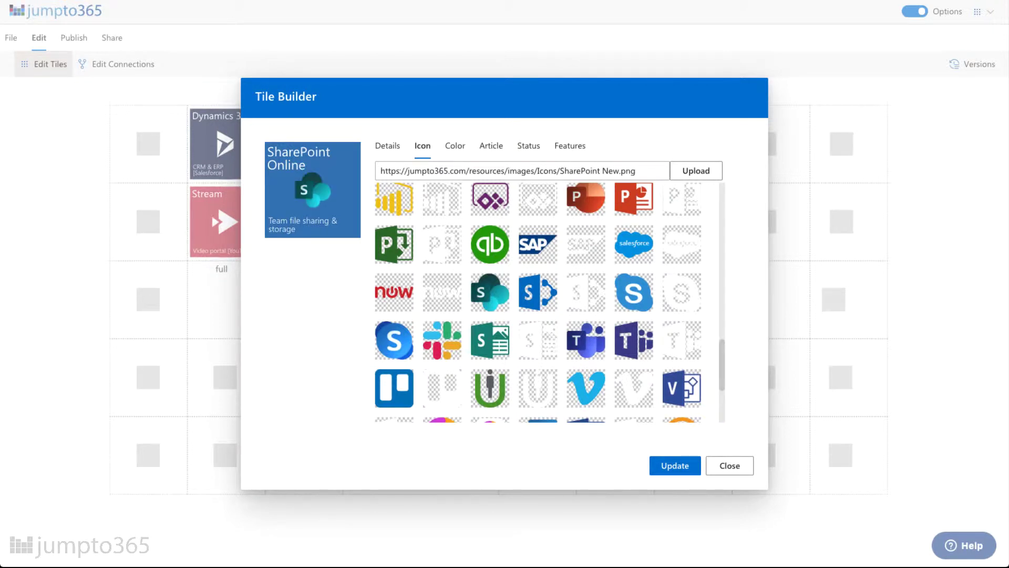
Give the SharePoint Online tile a dark teal background, mark it as fully shareable and apply it to the table.
click(456, 146)
click(570, 146)
click(391, 194)
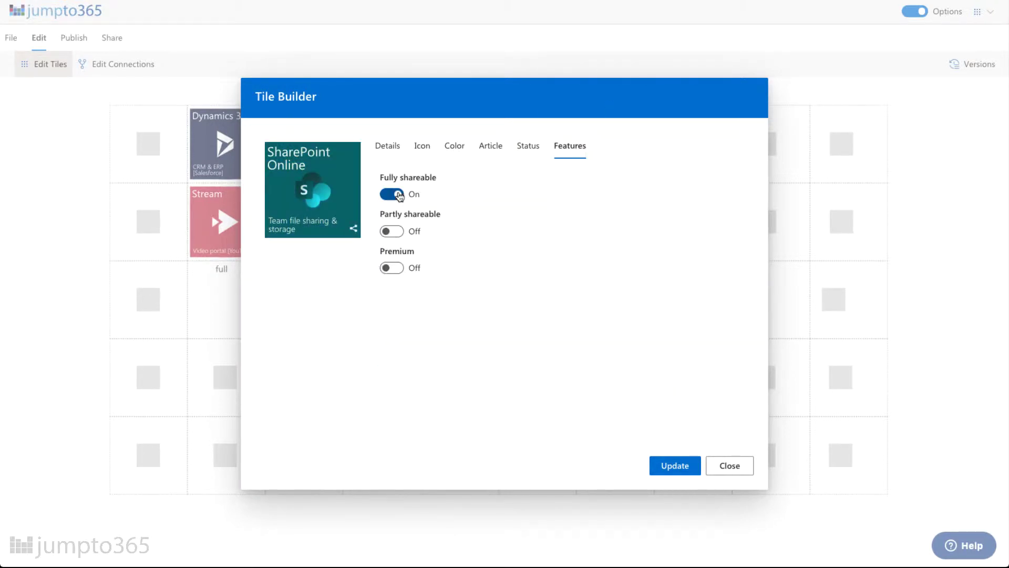
click(683, 470)
Add an app tile in the empty cell directly below SharePoint Online.
mouse_move(219, 353)
click(217, 408)
click(393, 231)
click(561, 389)
click(411, 195)
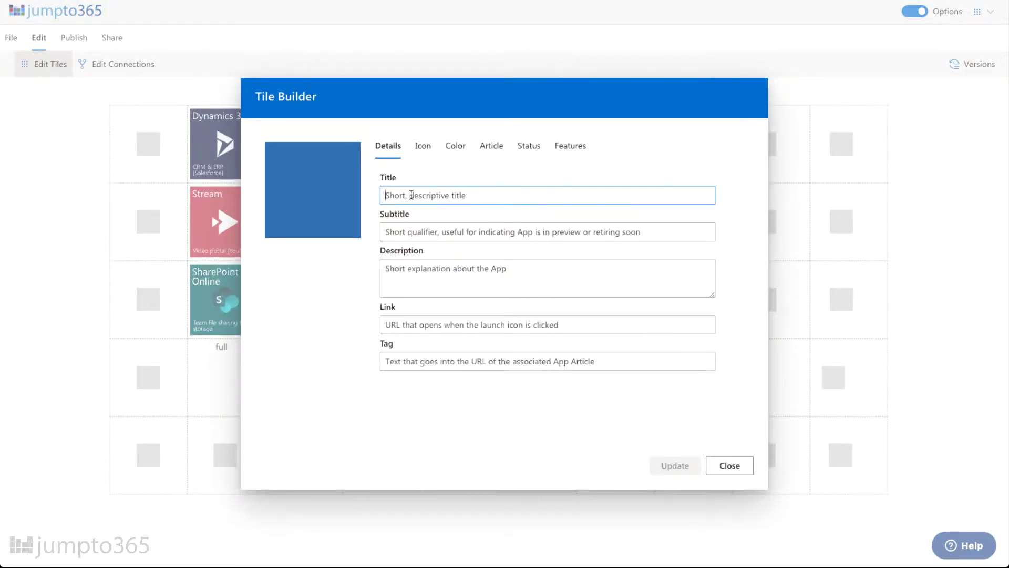
text(Mail)
key(Tab)
key(Tab)
text(Outlook email)
key(Tab)
text(https:/)
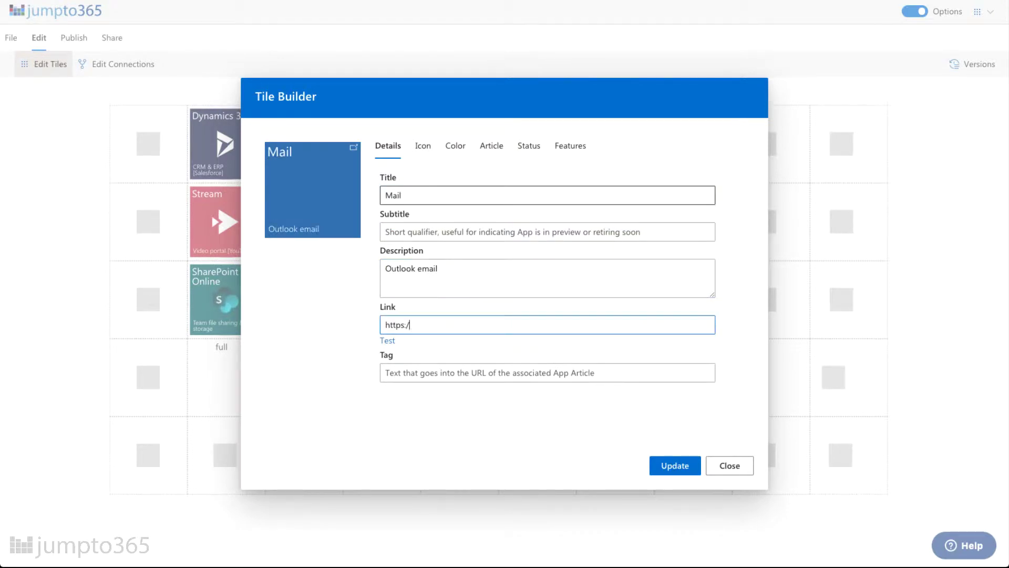
text(/outlook.office.com/owa/)
Give the Mail tile the Outlook new icon and the background colour hex 025ab7.
click(423, 146)
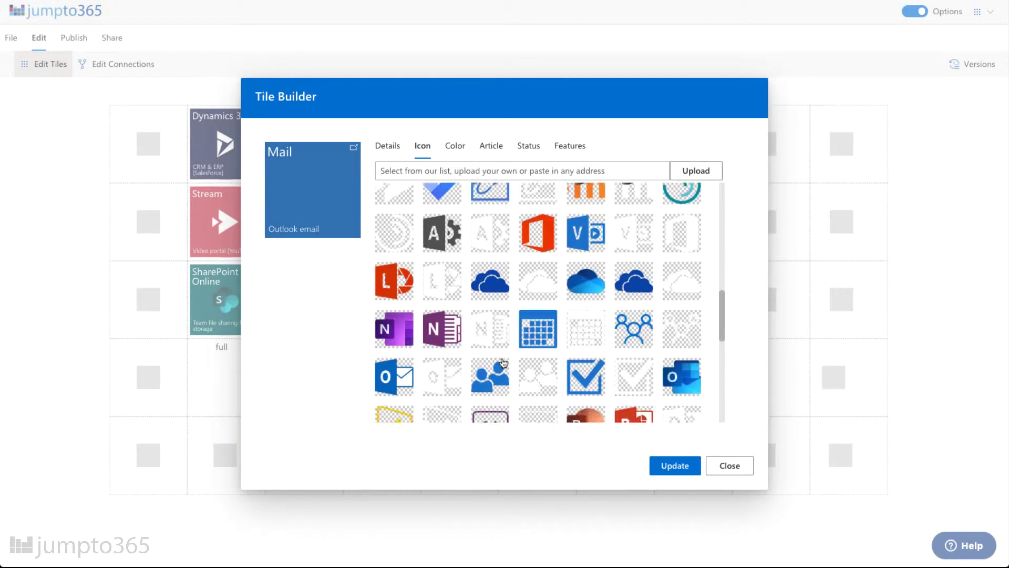
scroll(504, 364, down, 2)
click(682, 276)
click(455, 146)
double_click(398, 375)
text(025ab7)
Mark the Mail tile as fully shareable and apply it to the table.
click(570, 145)
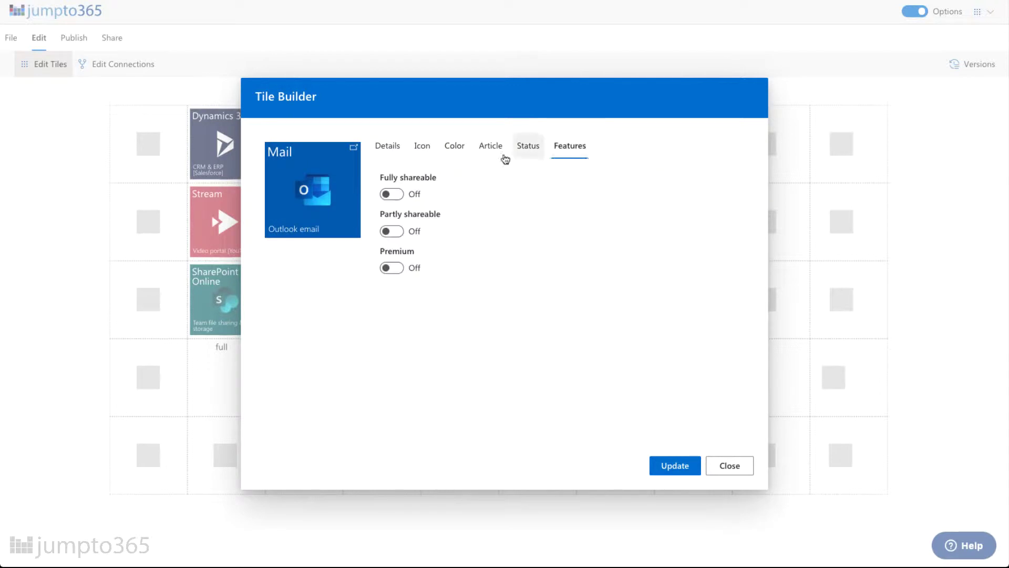
click(392, 194)
click(675, 465)
Add an app tile below Mail titled "Skype for Business" with the description "Instant messaging & video chat [Skype]".
click(220, 485)
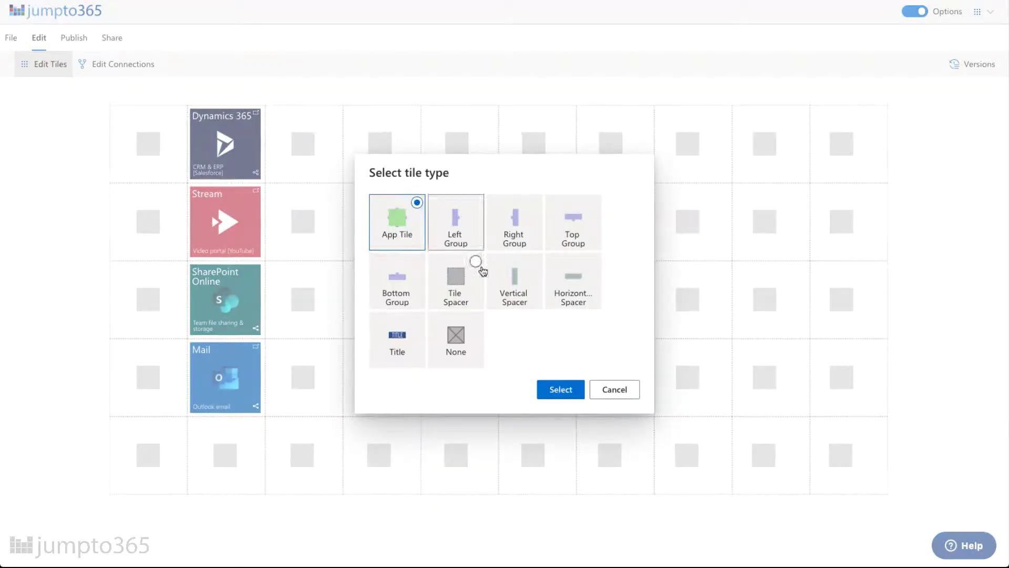
click(560, 389)
text(Skype for Business)
key(Tab)
key(Tab)
text(Instant mes)
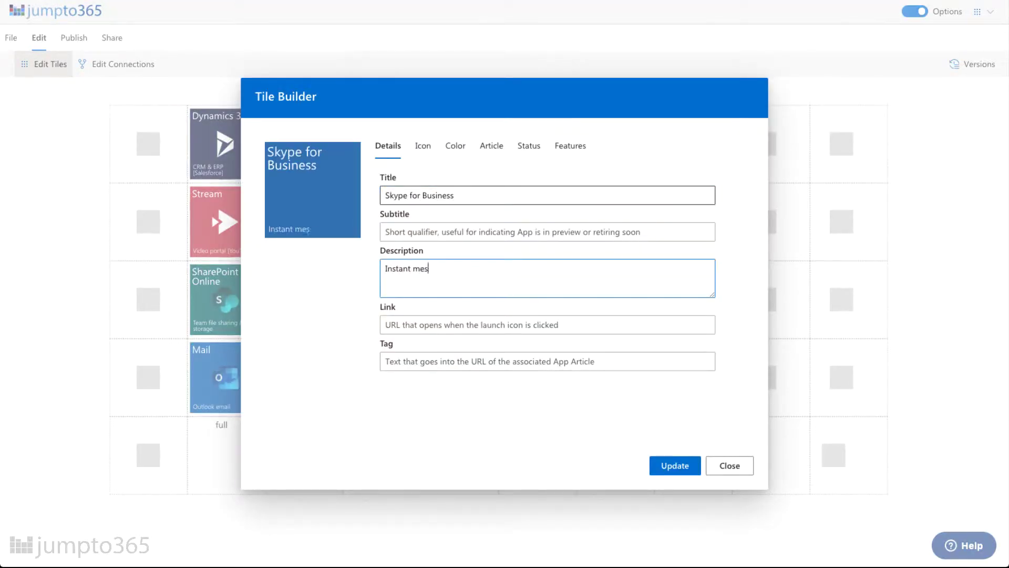
text(saging & video chat [Skype])
key(Tab)
Choose the round blue Skype for Business icon with the white S for the tile.
click(422, 145)
scroll(605, 336, down, 2)
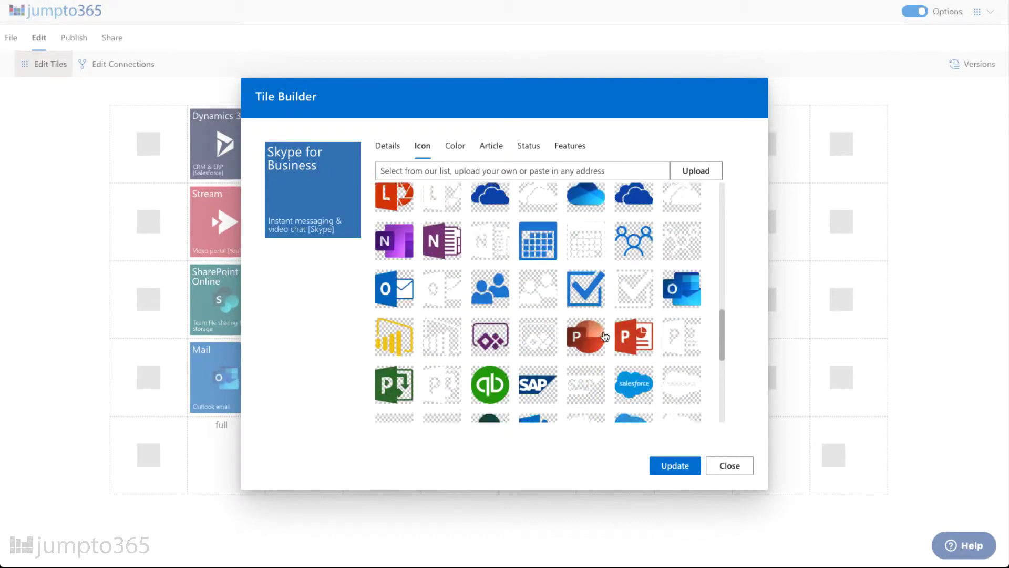
scroll(605, 337, down, 2)
click(395, 362)
Give the Skype for Business tile a bright blue background, mark it as fully shareable and apply it to the table.
click(455, 146)
double_click(396, 375)
text(2481e1)
click(569, 146)
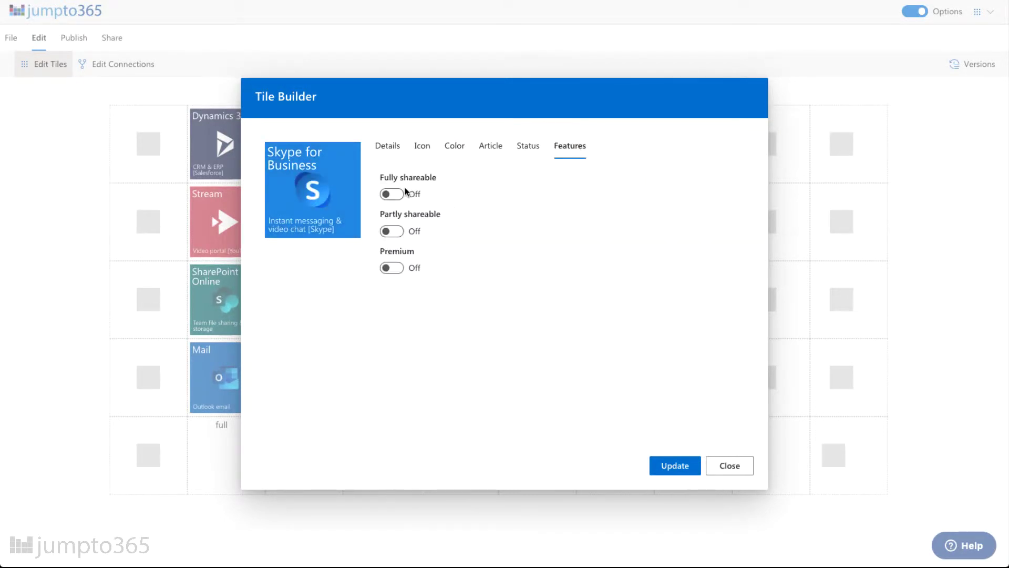
click(675, 465)
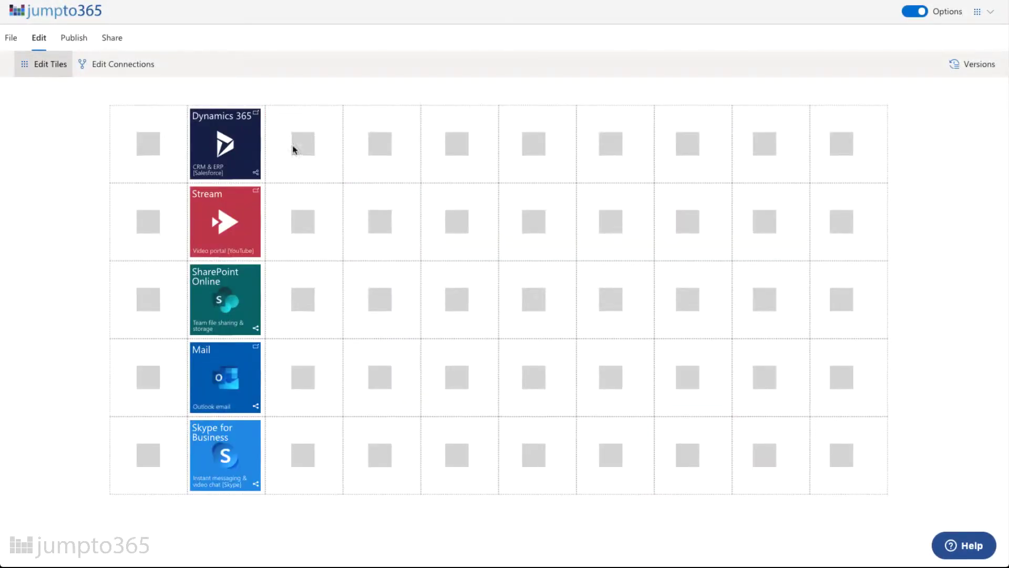
Place a tile spacer in the top-row cell beside the Dynamics 365 tile.
click(295, 172)
click(455, 284)
click(560, 391)
Add an app tile in the cell below the tile spacer, beside Stream.
click(299, 251)
click(398, 227)
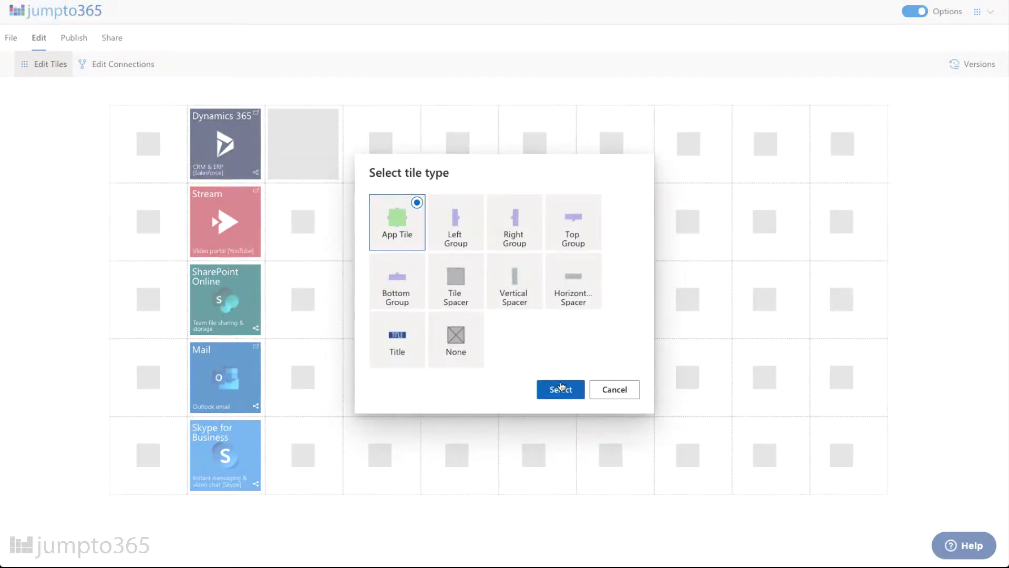
click(561, 389)
click(421, 195)
text(Visio Online)
key(Tab)
key(Tab)
text(Diagramming in the brow)
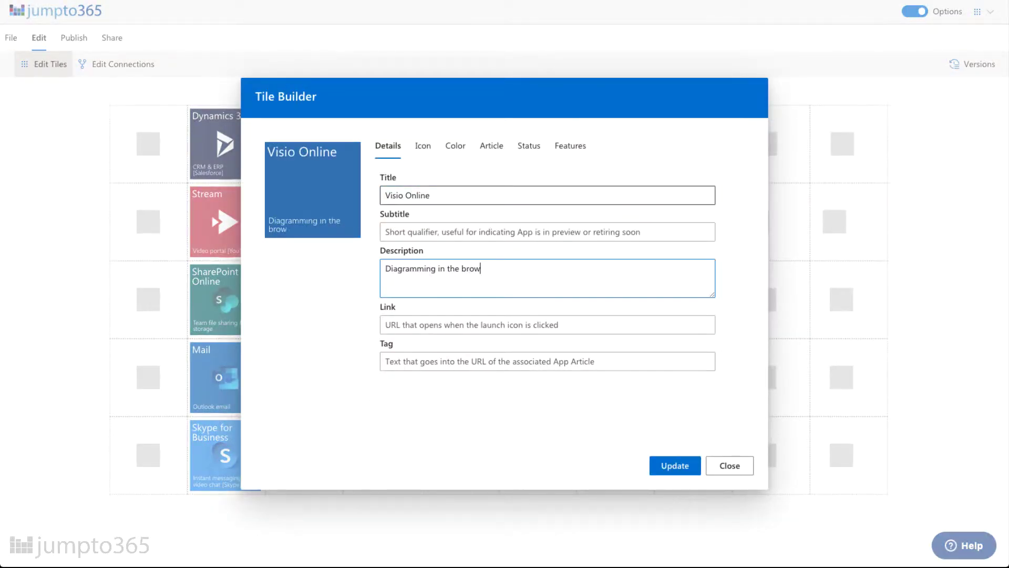
text(ser)
key(Tab)
text(https://office.live.com/start/Vi)
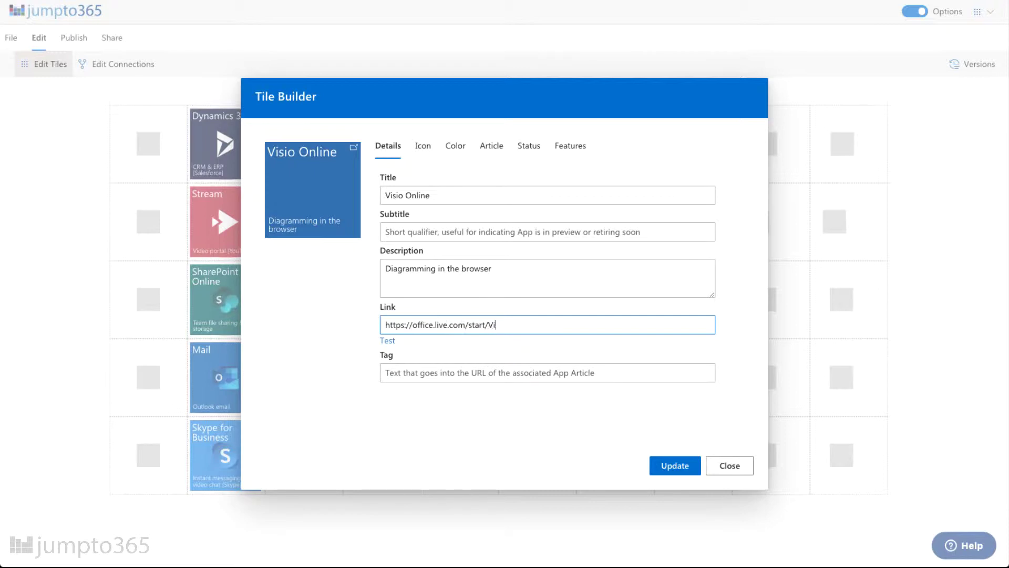
text(sio.aspx)
Give the Visio Online tile the white Visio icon and the background colour hex 4468c5.
click(423, 145)
click(695, 239)
click(455, 146)
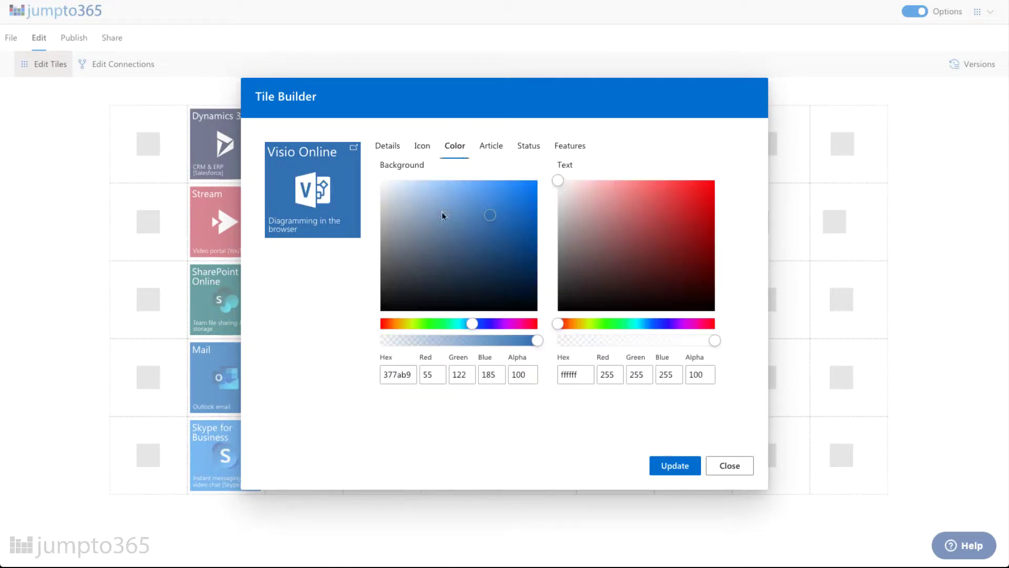
double_click(397, 375)
text(4468c5)
Mark the Visio Online tile as fully shareable and premium, and apply it to the table.
click(569, 149)
click(397, 194)
click(397, 268)
click(670, 467)
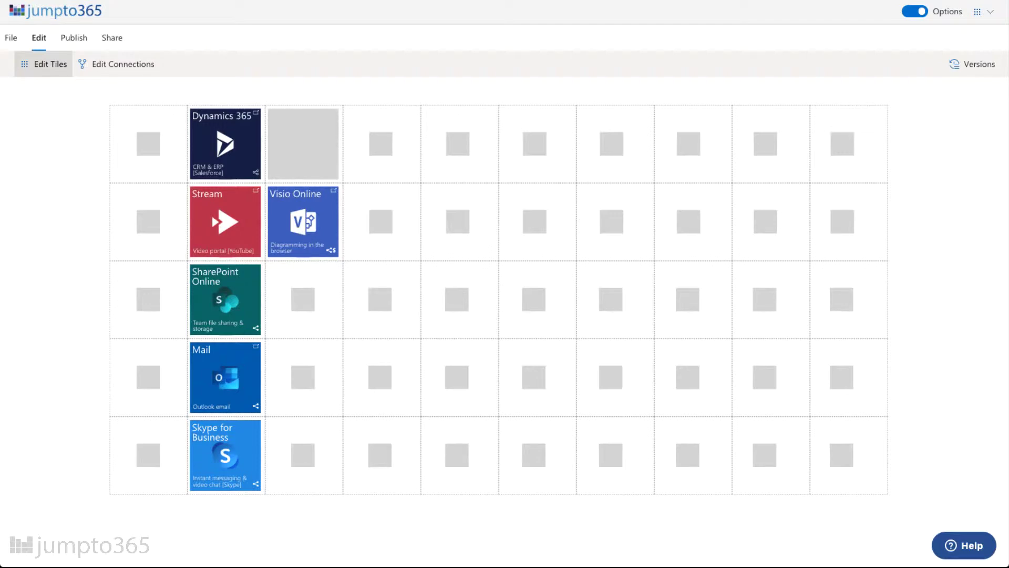
Add an app tile in the cell below Visio Online, beside SharePoint Online.
click(287, 327)
click(396, 220)
click(561, 389)
click(509, 195)
Title the tile "OneDrive for Business" and describe it as "Personal file storage [Dropbox]".
text(On)
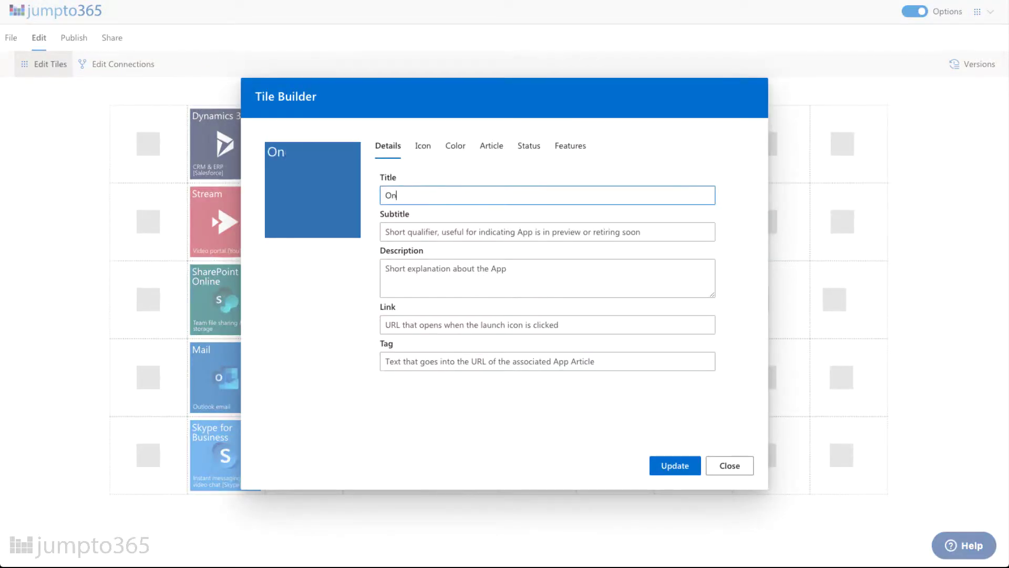
text(eDrive for Business)
key(Tab)
key(Tab)
text(Personal file storage [Dropbox])
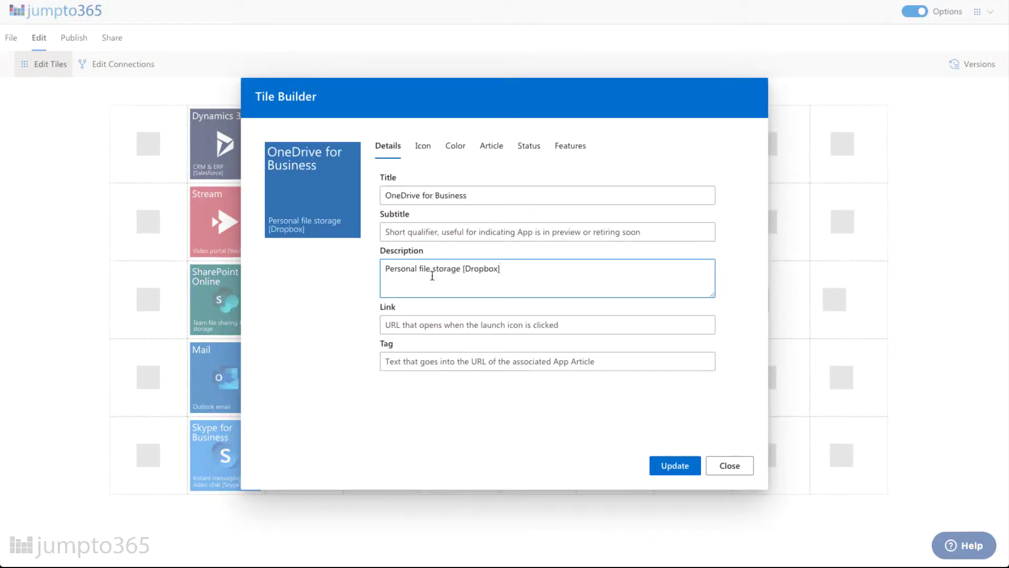
Give the OneDrive for Business tile the multi-tone blue cloud icon and a medium blue background.
click(423, 146)
scroll(539, 299, down, 15)
click(588, 298)
click(453, 147)
double_click(394, 374)
key(super+v)
Mark the OneDrive for Business tile as fully shareable and apply it to the table.
click(570, 146)
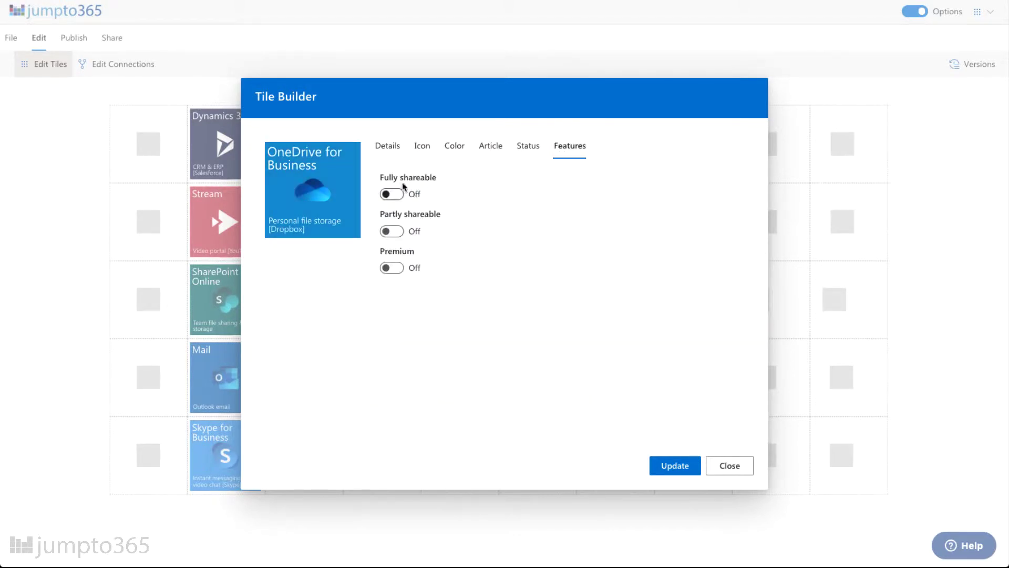
click(391, 193)
click(675, 465)
Copy the Mail tile and paste it into the next three cells of the same row.
mouse_move(322, 380)
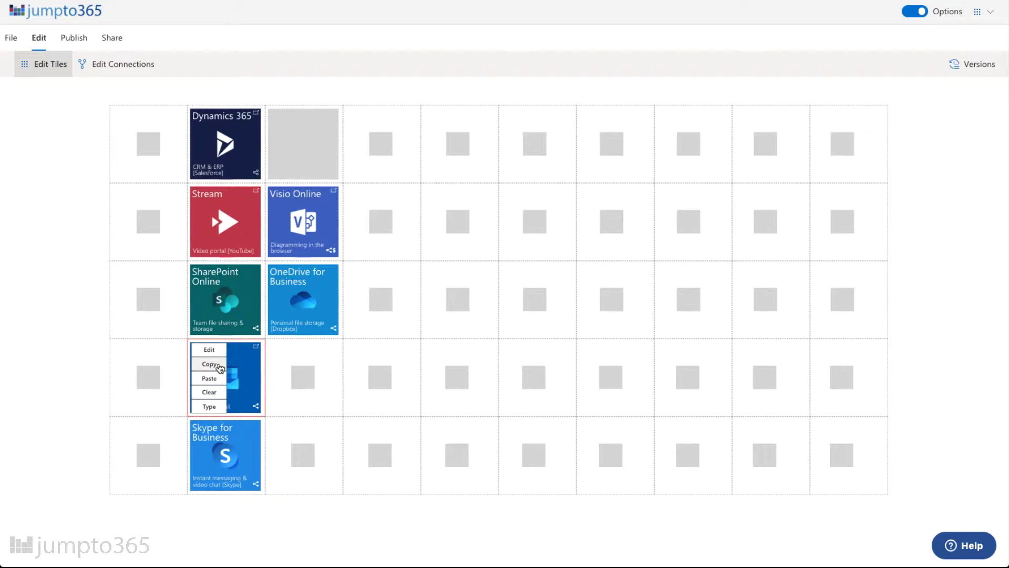
click(220, 367)
mouse_move(327, 371)
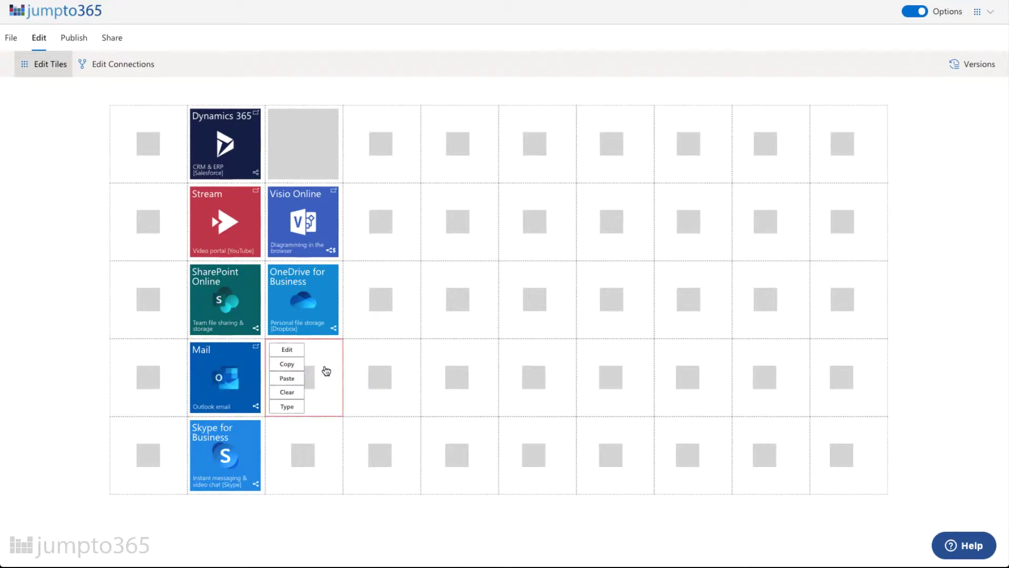
click(287, 378)
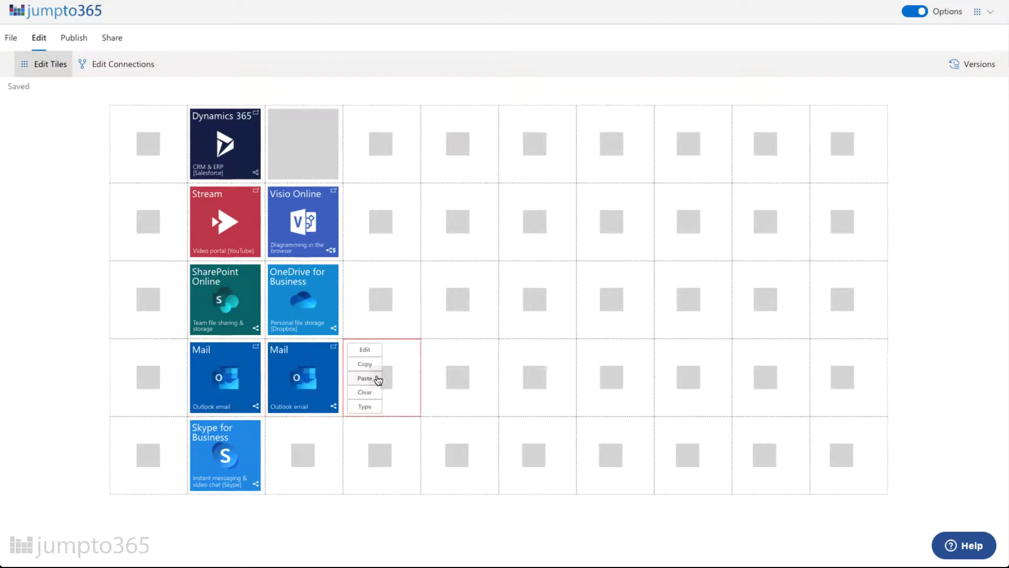
click(378, 378)
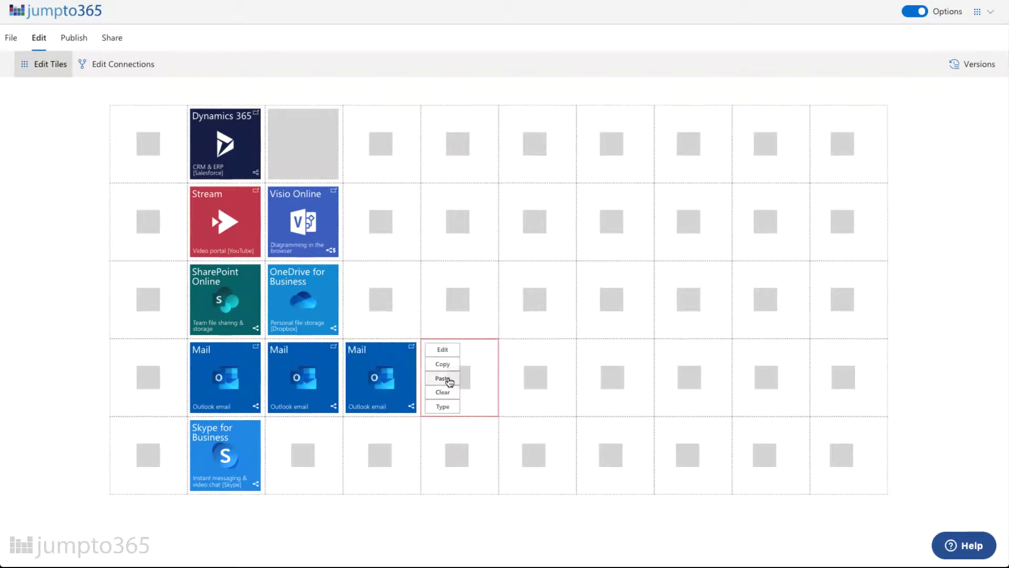
click(444, 378)
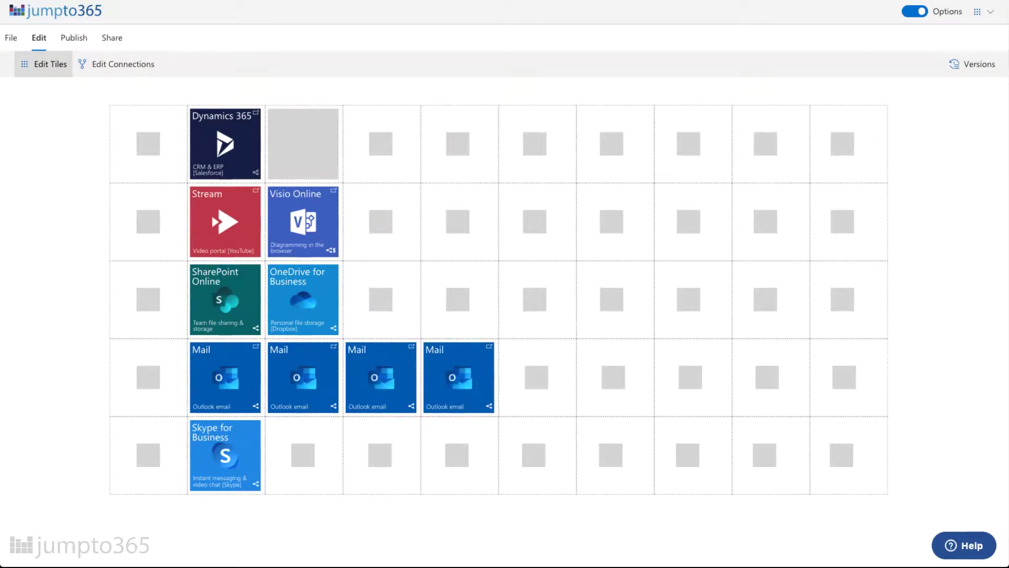
Retitle the first Mail copy "Calendar" and change its description to "Outlook calendar".
click(314, 362)
click(288, 350)
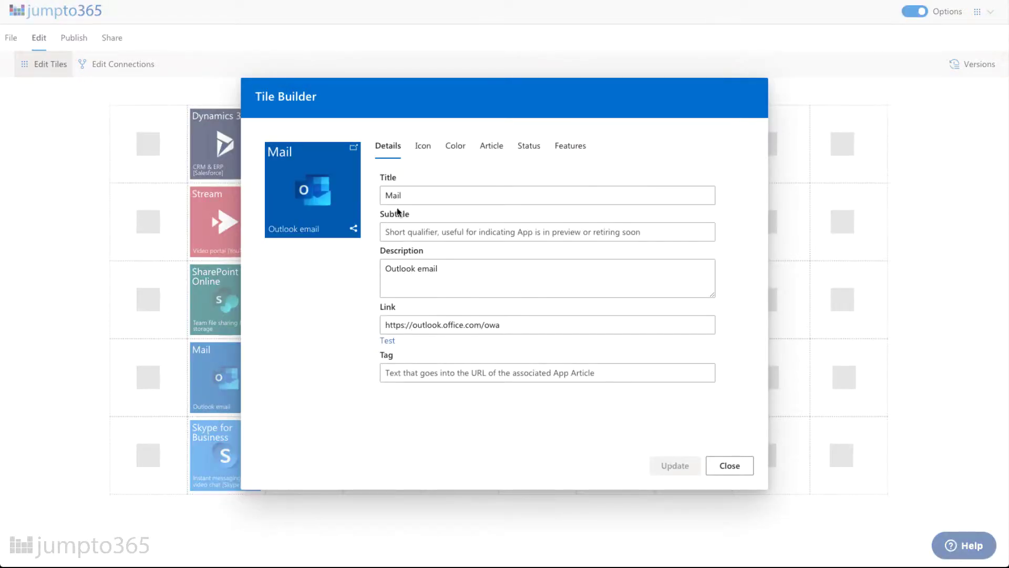
click(397, 196)
text(Calendar)
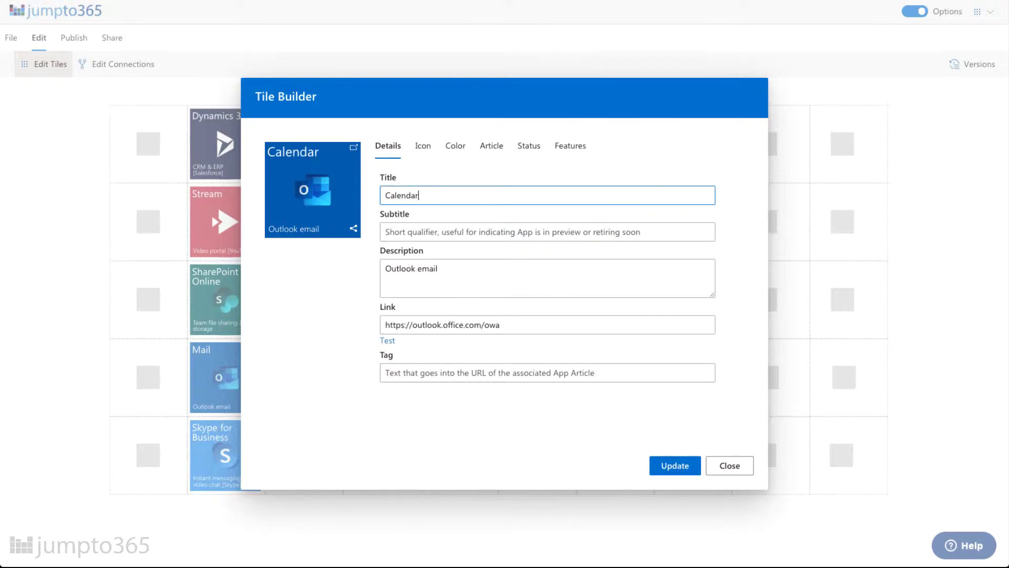
key(Tab)
key(Tab)
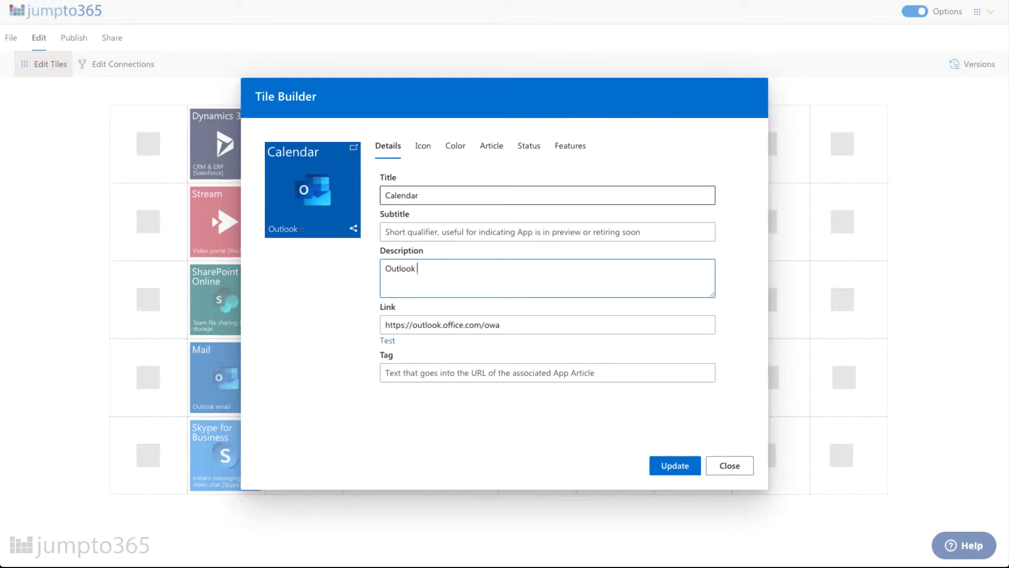
text(calendar)
Replace the Calendar tile's icon with the white calendar grid icon.
click(424, 147)
scroll(508, 301, down, 5)
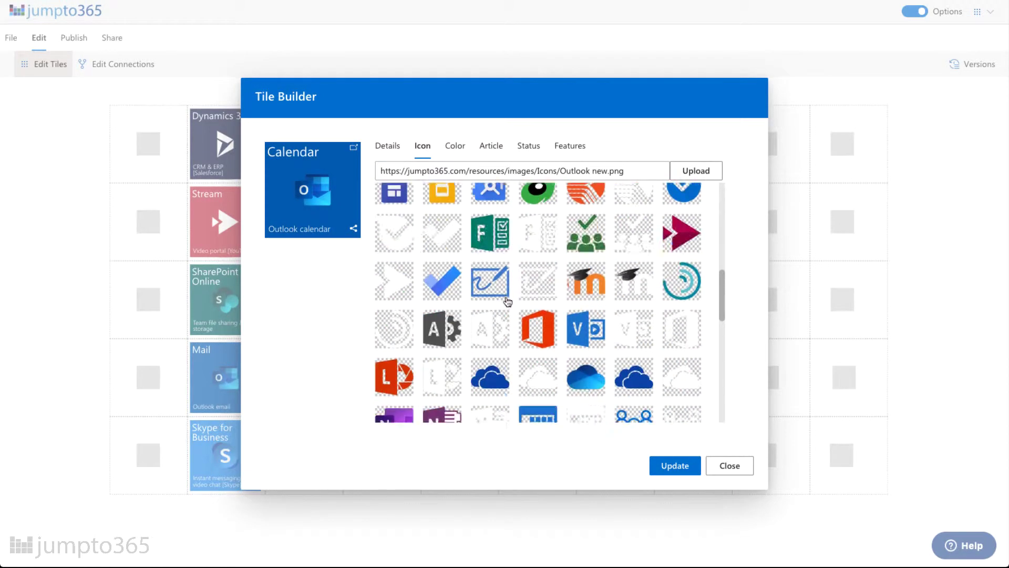
click(586, 255)
Mark the Calendar tile as partly shareable instead of fully shareable and apply it to the table.
click(569, 145)
click(392, 232)
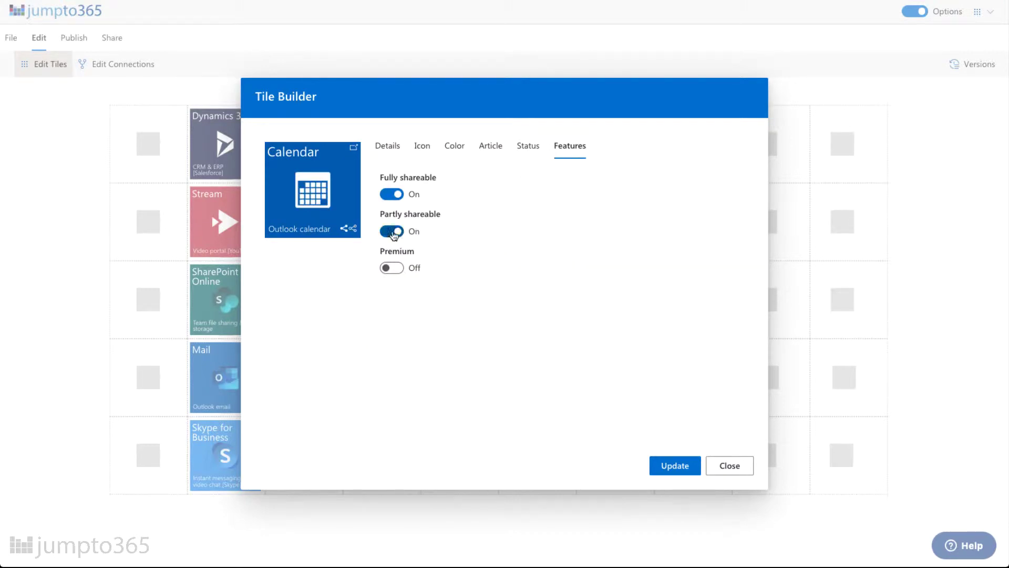
click(674, 466)
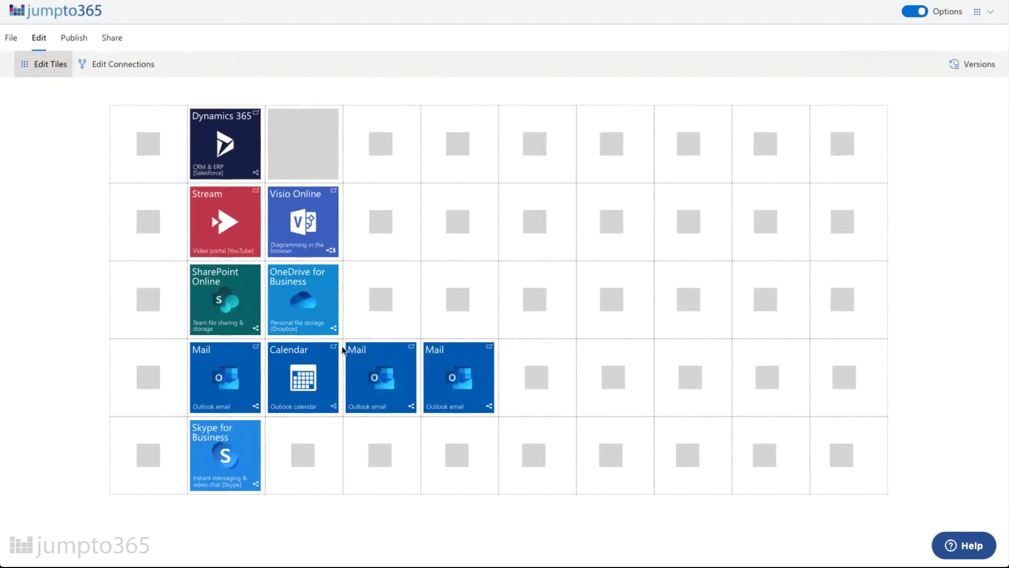
Retitle the second Mail copy "People" and change its description to "Outlook contact list".
click(376, 349)
double_click(405, 194)
key(BackSpace)
text(People)
key(Tab)
key(Tab)
key(BackSpace)
key(BackSpace)
key(BackSpace)
key(BackSpace)
key(BackSpace)
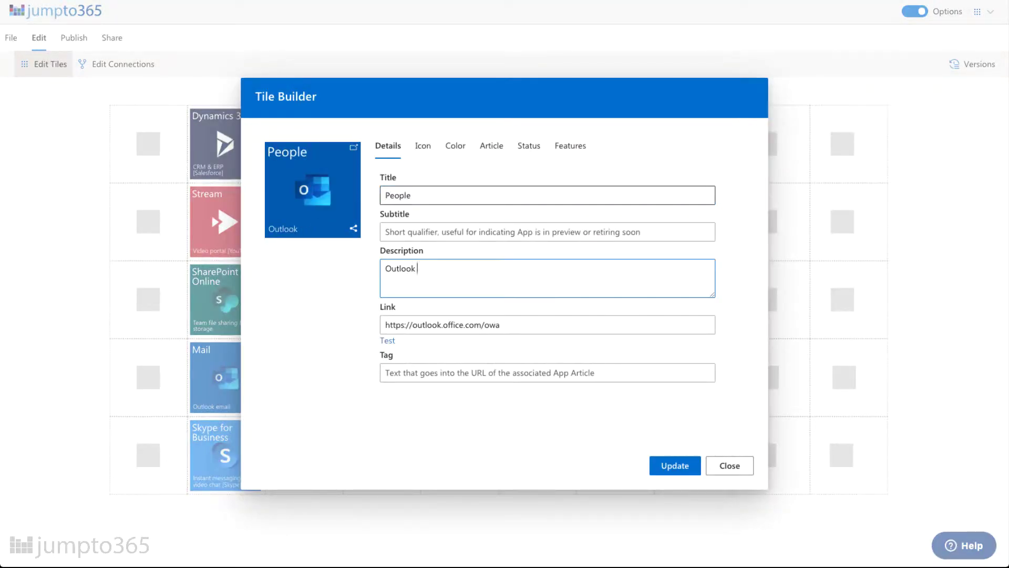
Turn off full shareability for the People tile and apply the changes to the table.
click(570, 145)
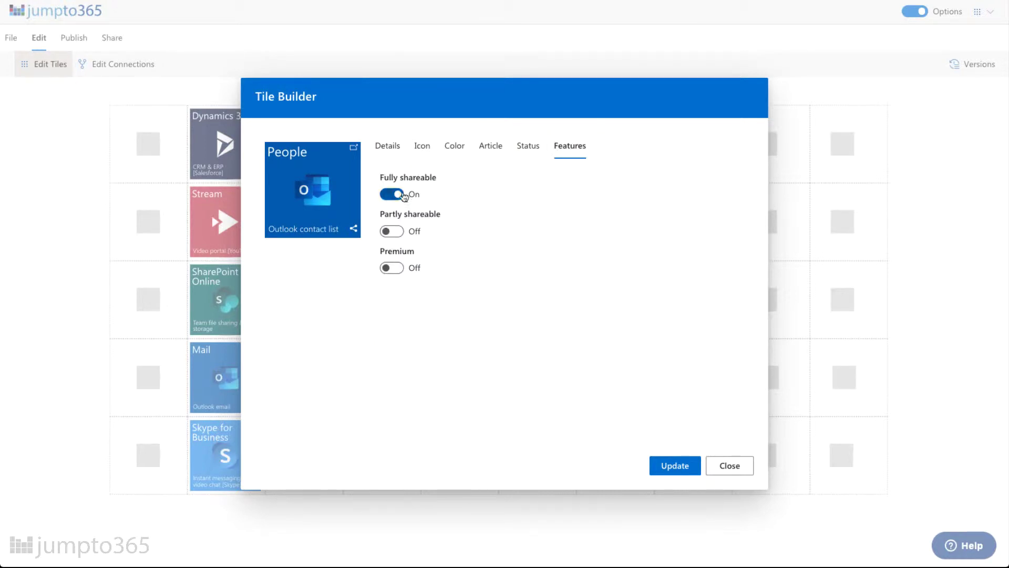
click(402, 197)
click(675, 465)
Replace the People tile's icon with the white Outlook People icon and apply it to the table.
click(368, 349)
click(421, 144)
scroll(542, 329, up, 2)
click(538, 250)
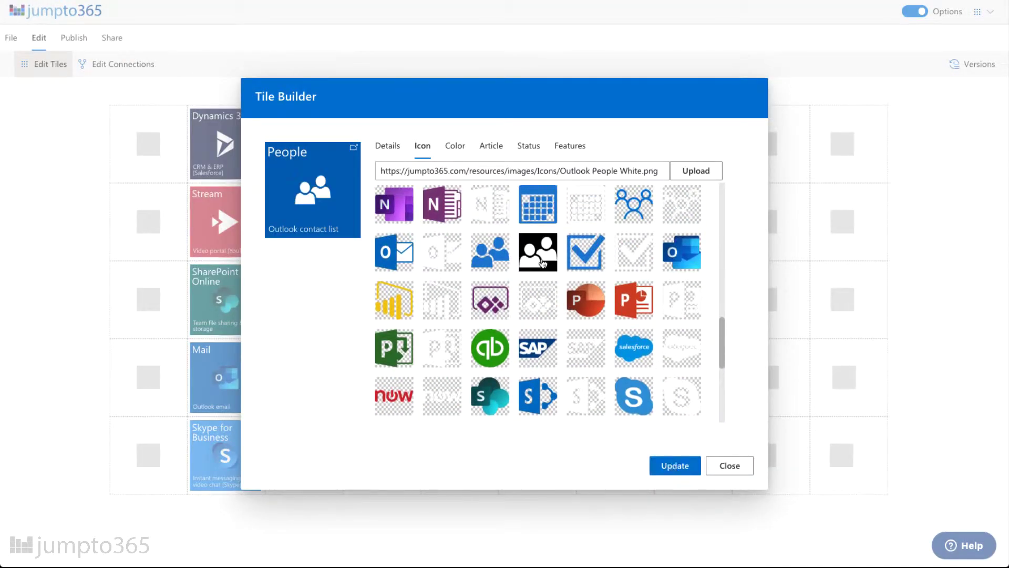
click(674, 466)
Retitle the last Mail copy "Tasks" and change its description to "Outlook tasks".
mouse_move(469, 370)
click(442, 349)
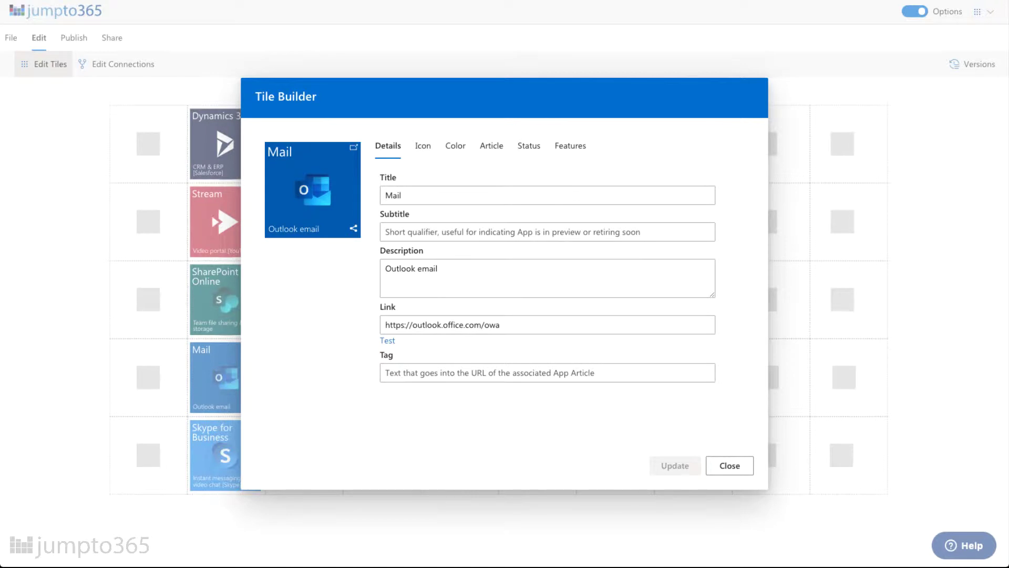
double_click(393, 195)
text(Tasks)
key(Tab)
key(Tab)
key(BackSpace)
key(BackSpace)
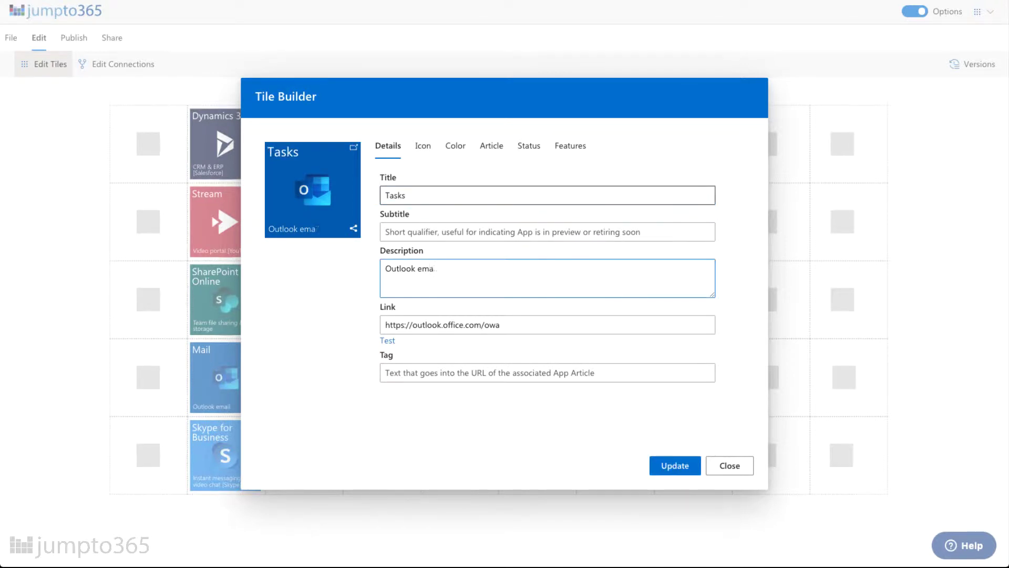
text(tasks)
Give the Tasks tile the white Outlook Tasks icon, turn off its full shareability and apply it to the table.
click(423, 146)
scroll(513, 339, down, 1)
click(631, 305)
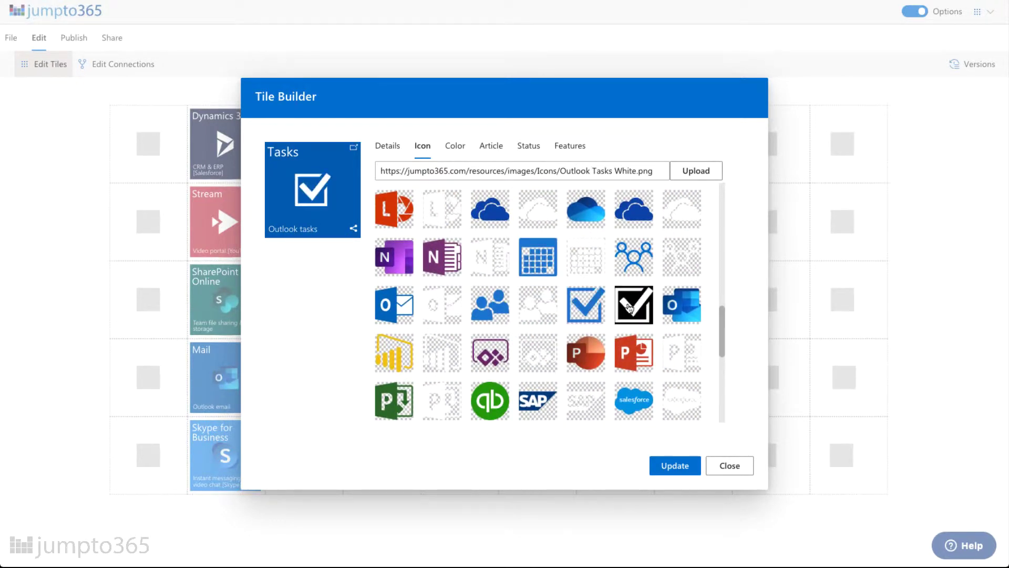
click(569, 145)
click(392, 194)
click(675, 465)
Add an app tile titled "Teams" in the empty cell directly after Skype for Business.
click(291, 480)
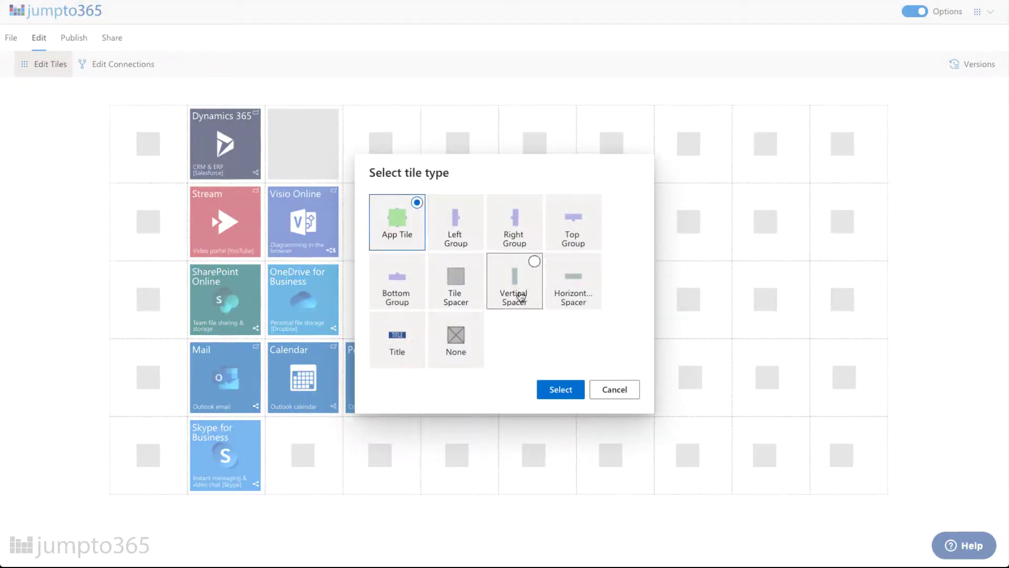
double_click(405, 212)
click(413, 196)
text(Teams)
key(Tab)
key(Tab)
text(Chat, meetings, & file)
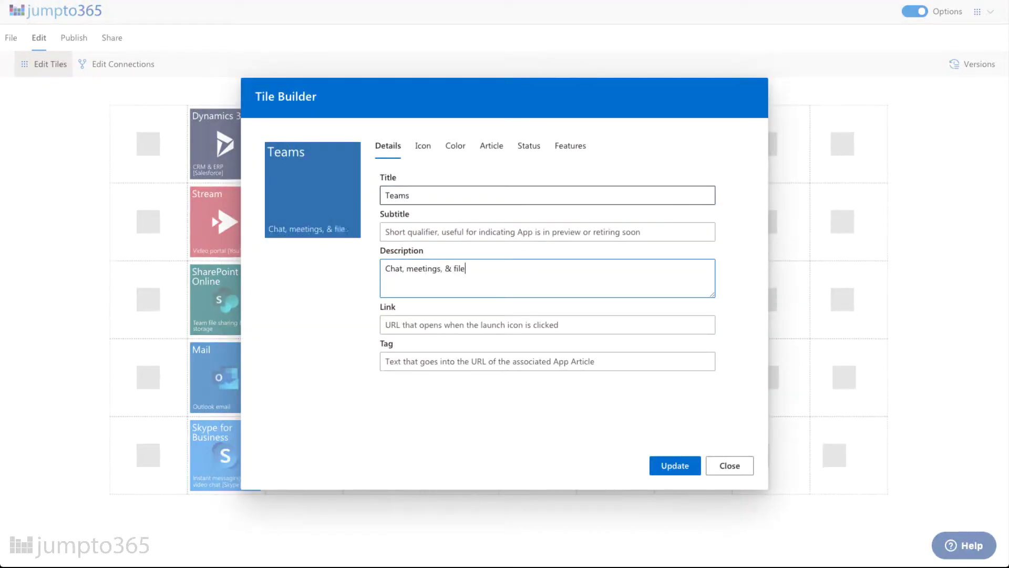
text(s in one place [Slack])
key(Tab)
text(https://teams.)
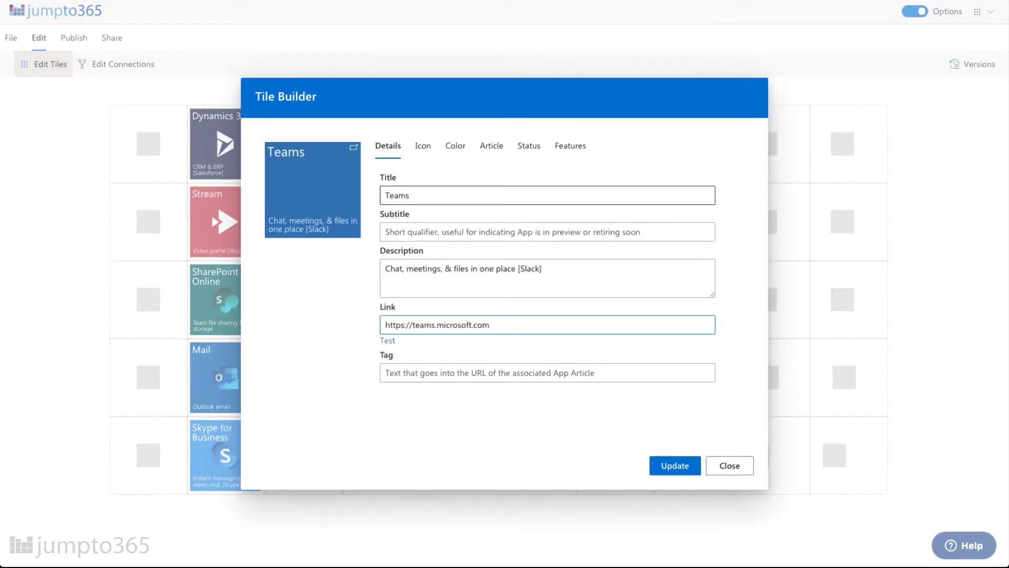
text(microsoft.com)
Choose the colored Microsoft Teams icon for the Teams tile.
click(423, 146)
scroll(526, 315, down, 5)
click(581, 295)
Set the Teams tile's background to dark purple, mark it as shareable and apply it to the table.
click(455, 145)
double_click(393, 373)
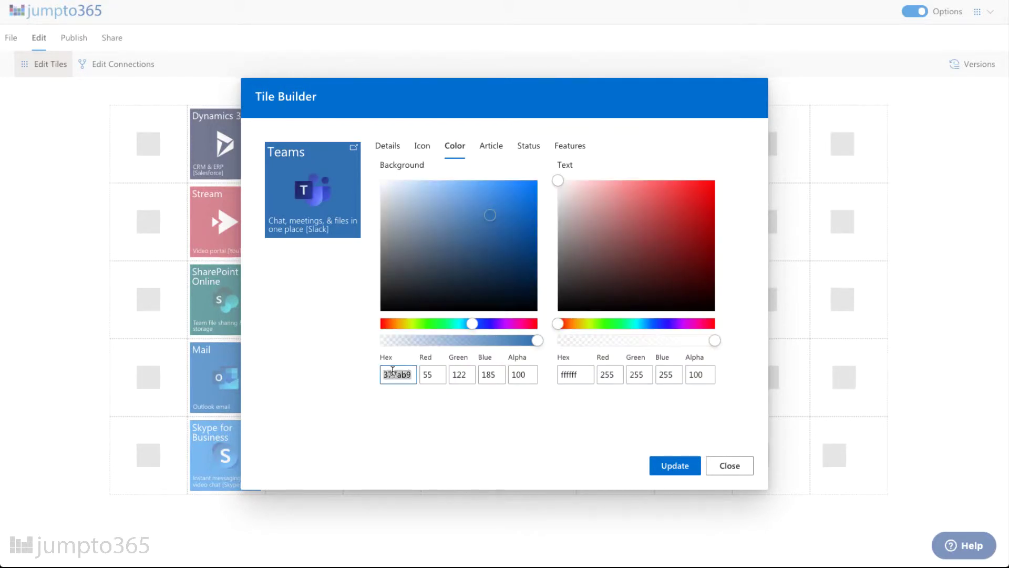
text(3f51b5)
click(570, 146)
click(674, 465)
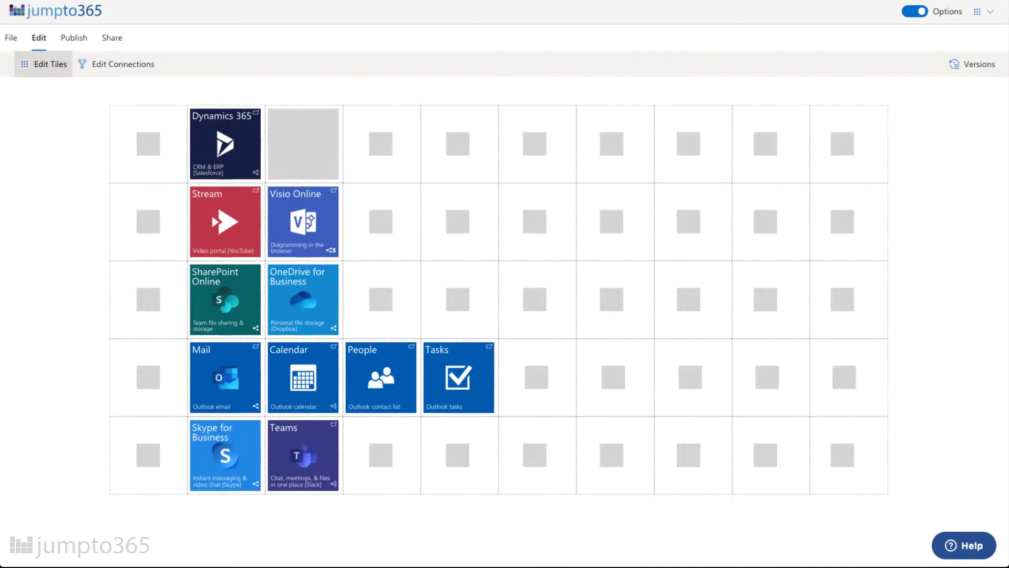
Add an app tile titled "Delve" next to OneDrive for Business with the description "Employee profile & content discovery".
click(377, 293)
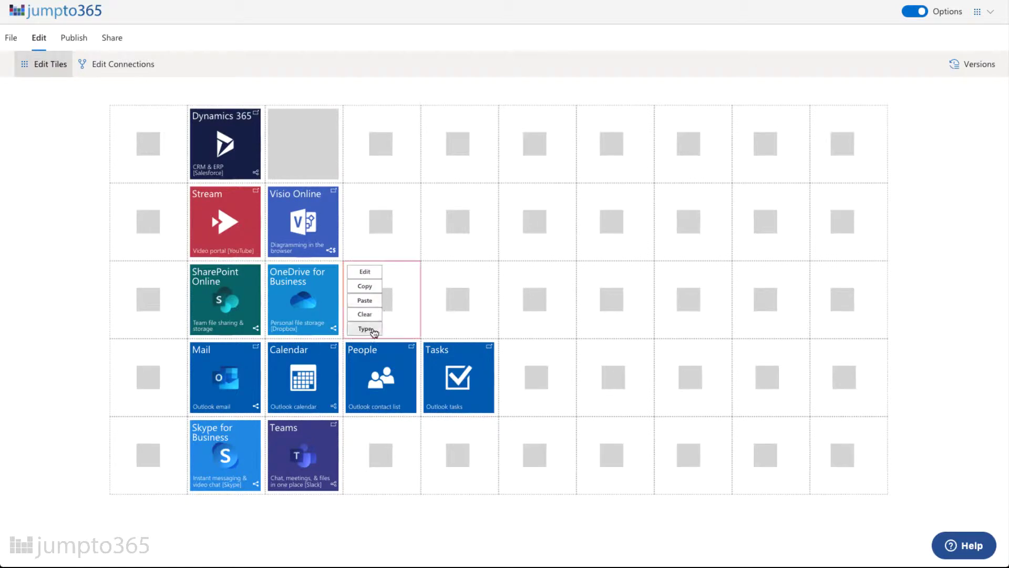
click(408, 329)
text(Delve)
key(Tab)
key(Tab)
text(Em)
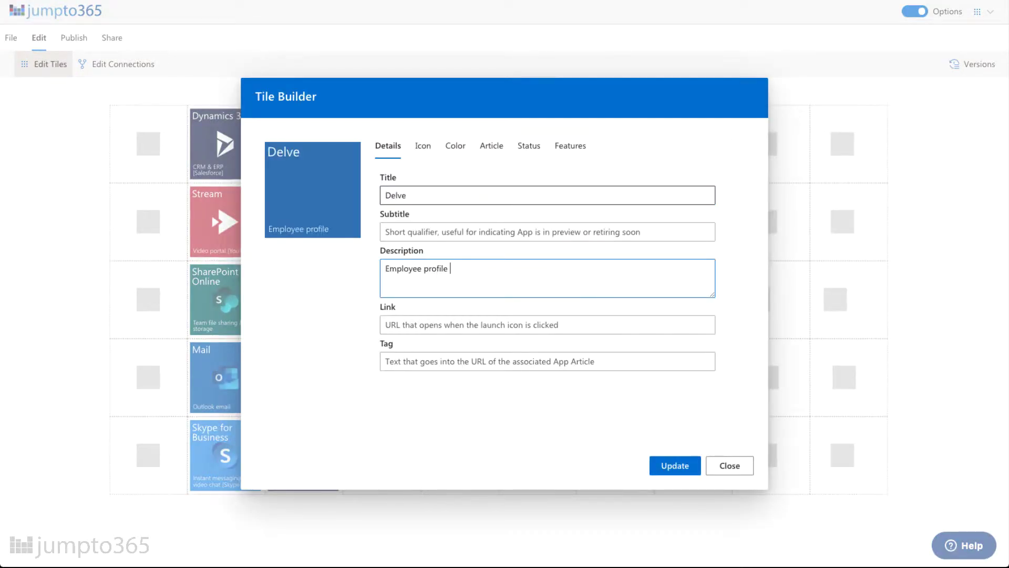
key(Tab)
Give the Delve tile the white Delve icon and a medium blue background, and apply it to the table.
click(423, 146)
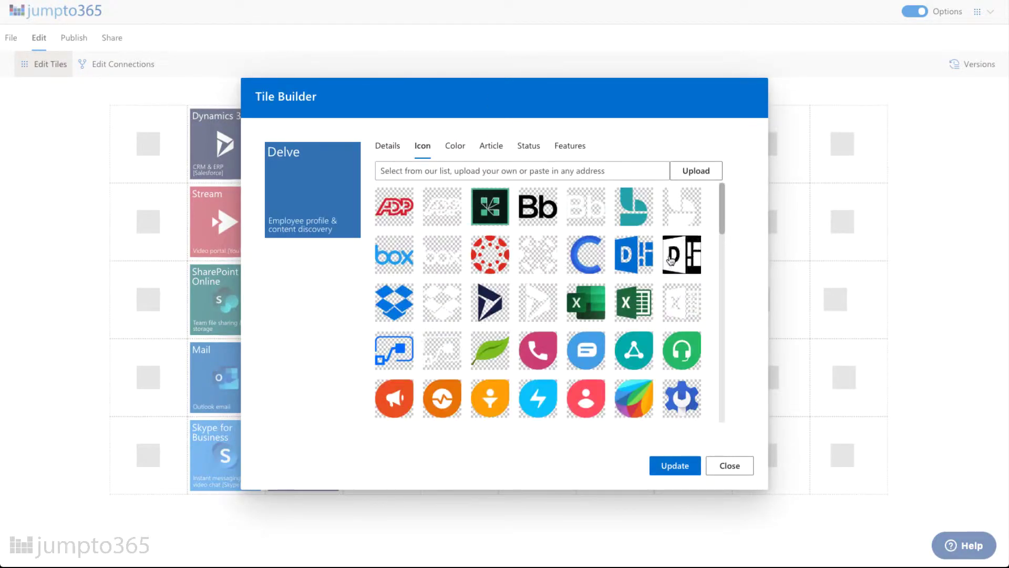
click(682, 255)
click(455, 146)
double_click(403, 371)
text(1c7bb9)
click(668, 465)
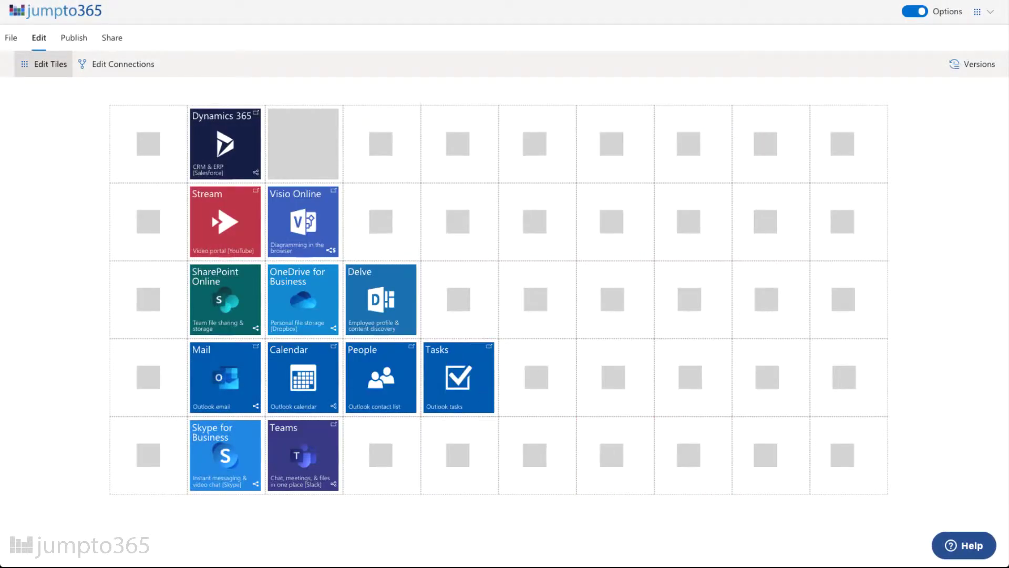
Add an app tile next to Teams with the title "Kaizala" and the subtitle "Deprecating".
click(360, 423)
click(364, 484)
click(558, 394)
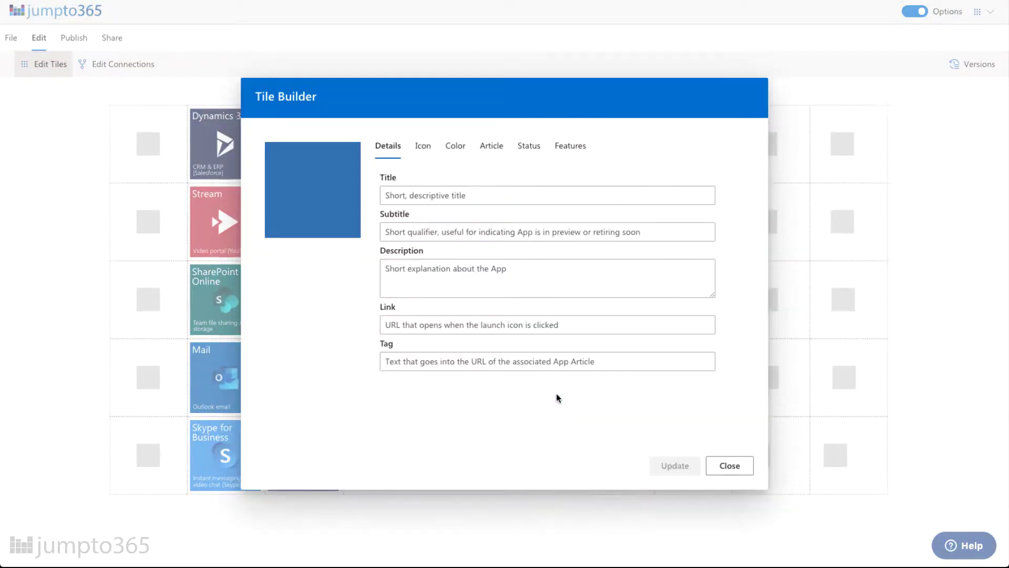
click(413, 197)
text(Kaizala)
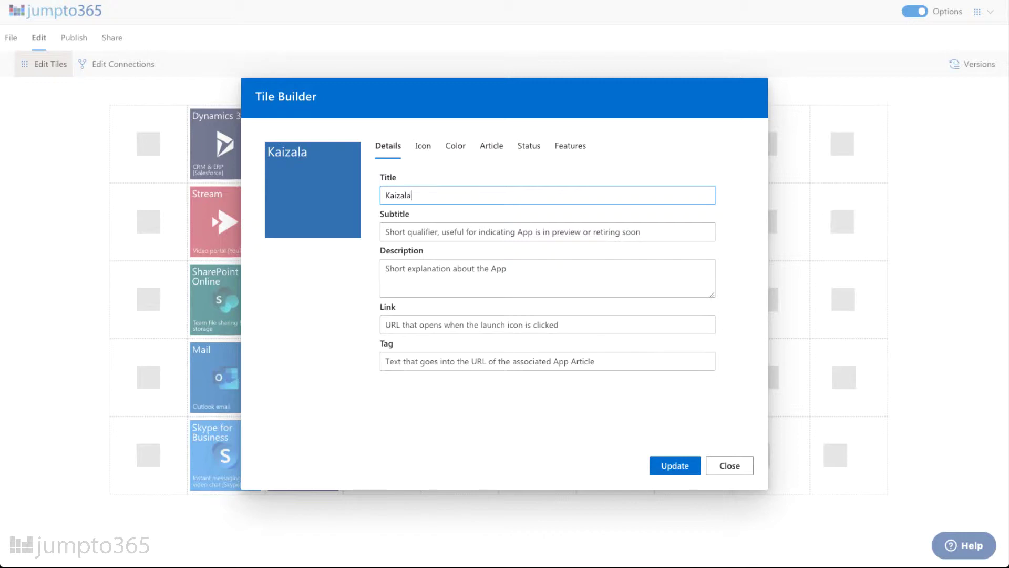
key(Tab)
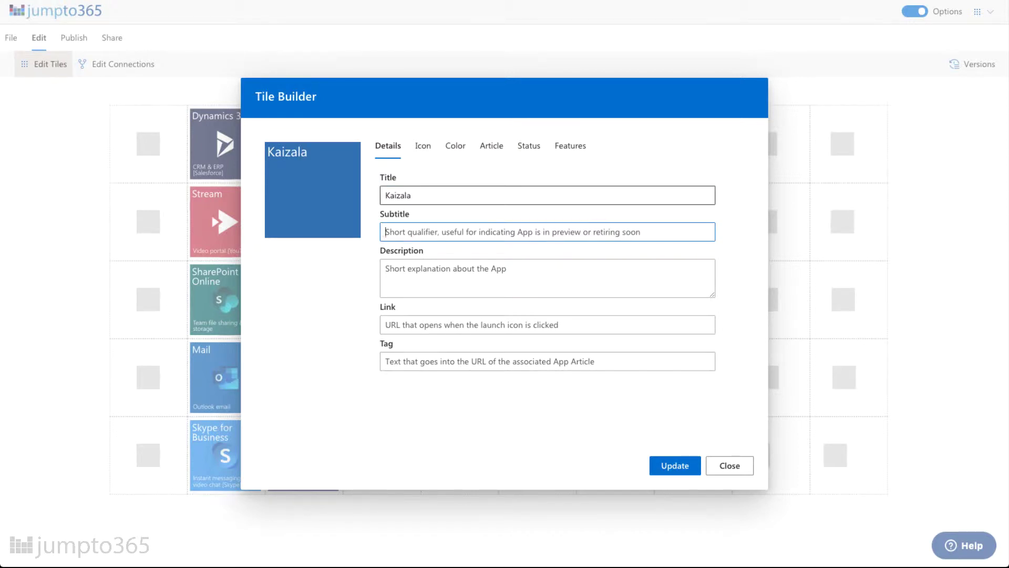
text(Deprecating)
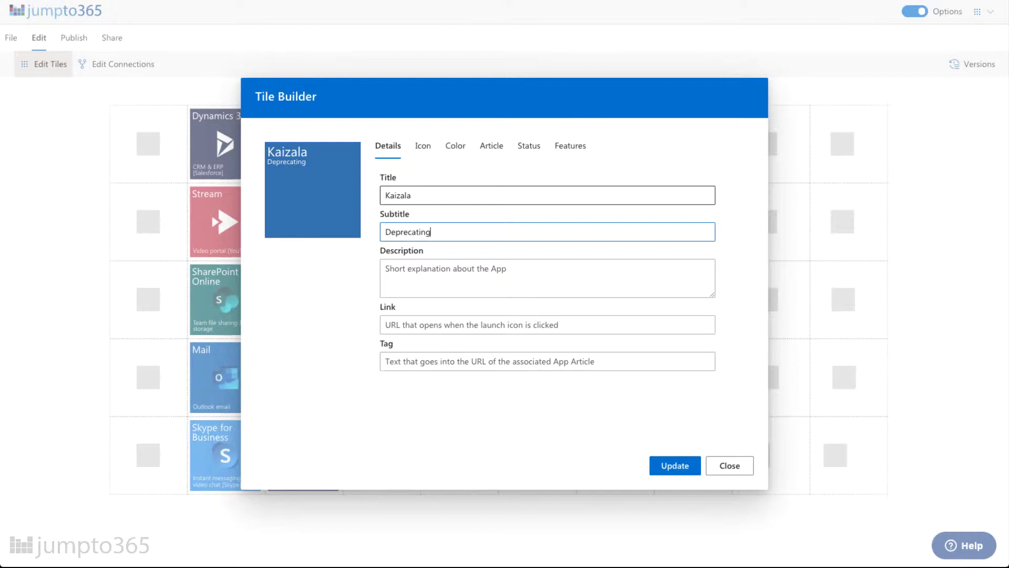
Describe the Kaizala tile as "Large-scale comms [WhatsApp]" and enter its https web link.
click(403, 264)
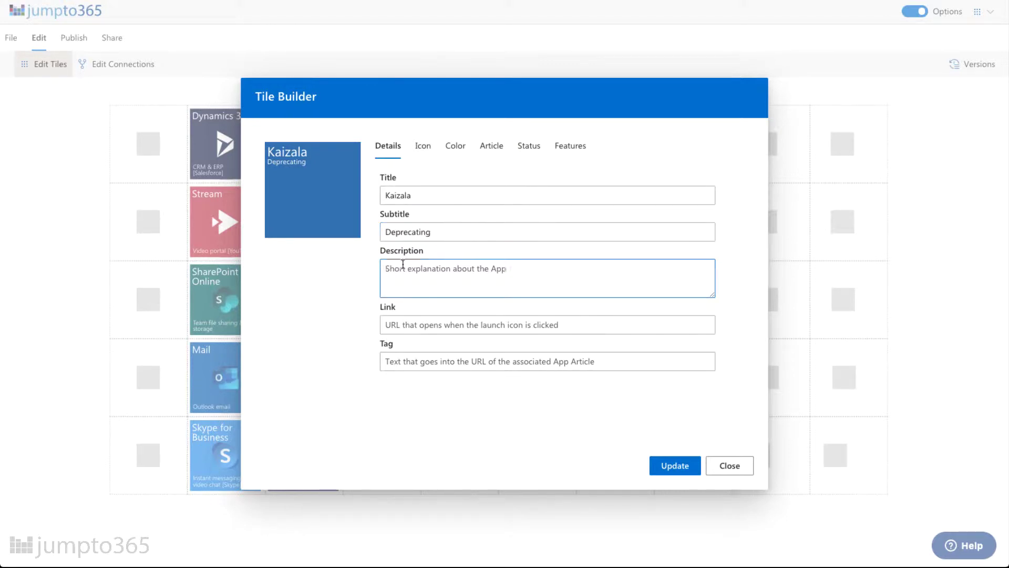
text(pp])
key(Tab)
text(https:)
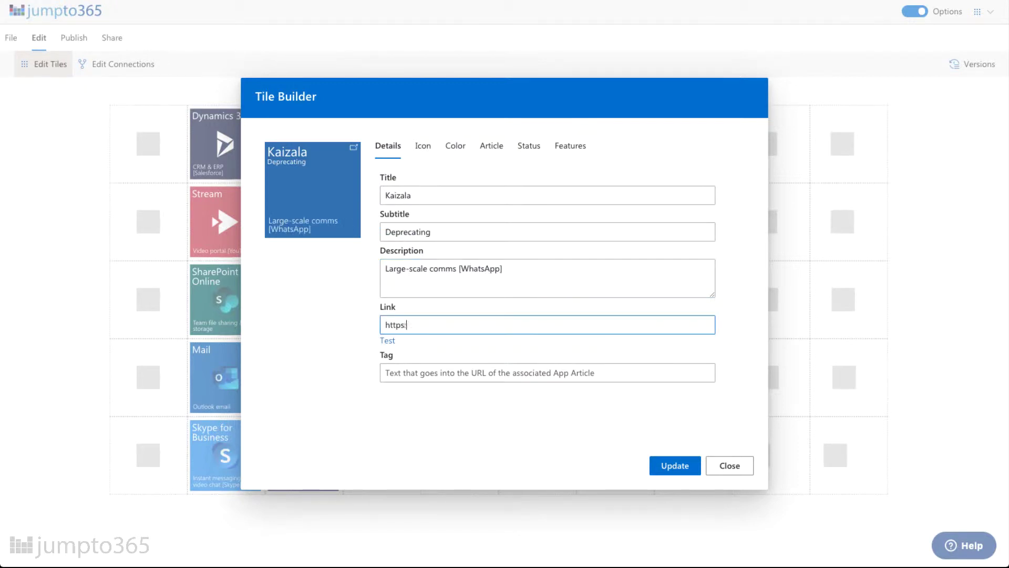
Give the Kaizala tile the white Kaizala check mark icon and a bright blue background, and apply it to the table.
click(422, 145)
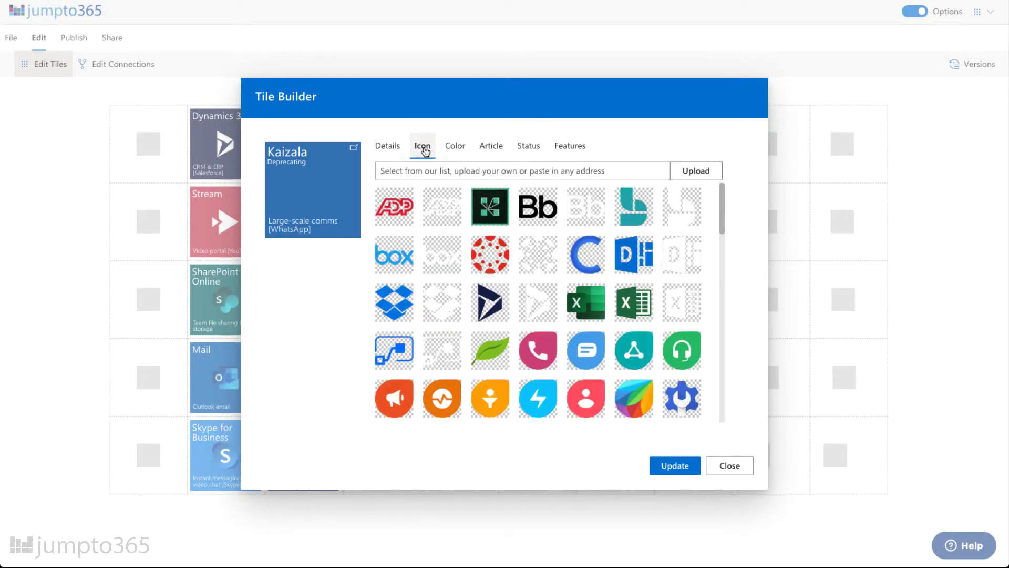
scroll(536, 303, down, 5)
scroll(537, 302, down, 2)
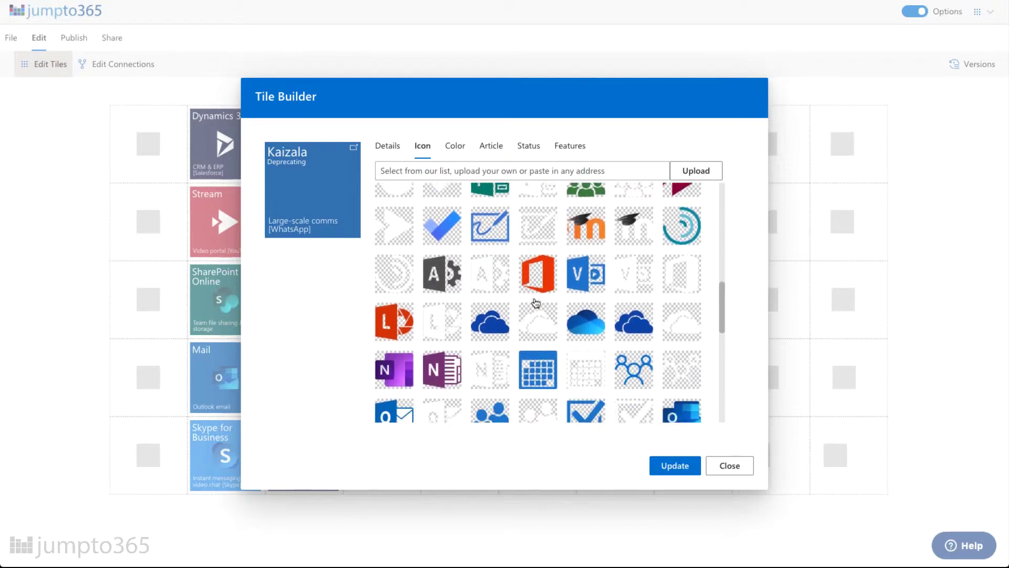
scroll(536, 302, up, 4)
scroll(536, 303, down, 1)
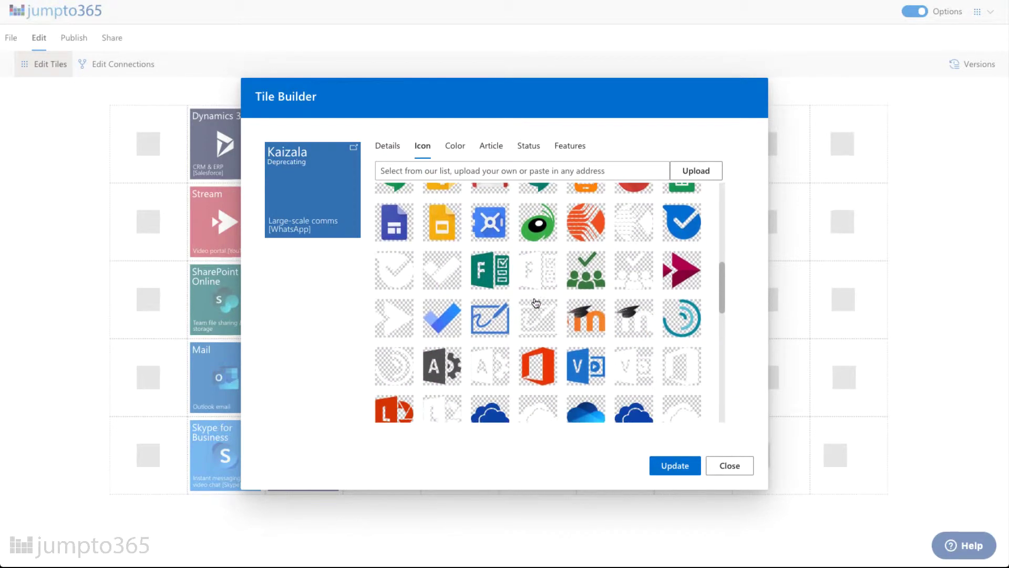
click(684, 220)
click(455, 145)
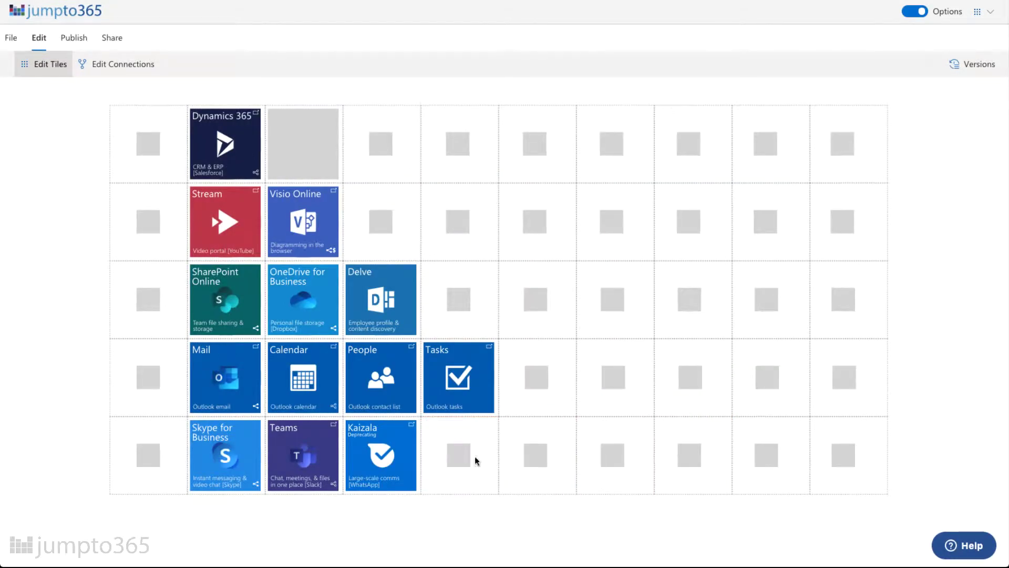
Add an app tile titled "Yammer" in the empty cell directly after Kaizala.
click(444, 486)
click(398, 223)
click(558, 389)
click(423, 196)
text(Yammer)
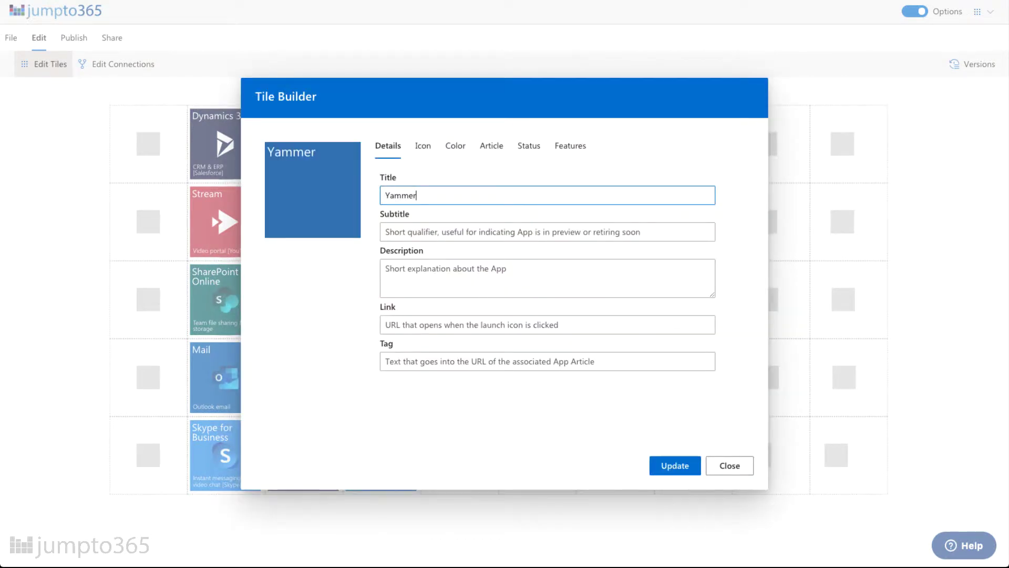
key(Tab)
key(Tab)
text(Enterprise social network [Facebook])
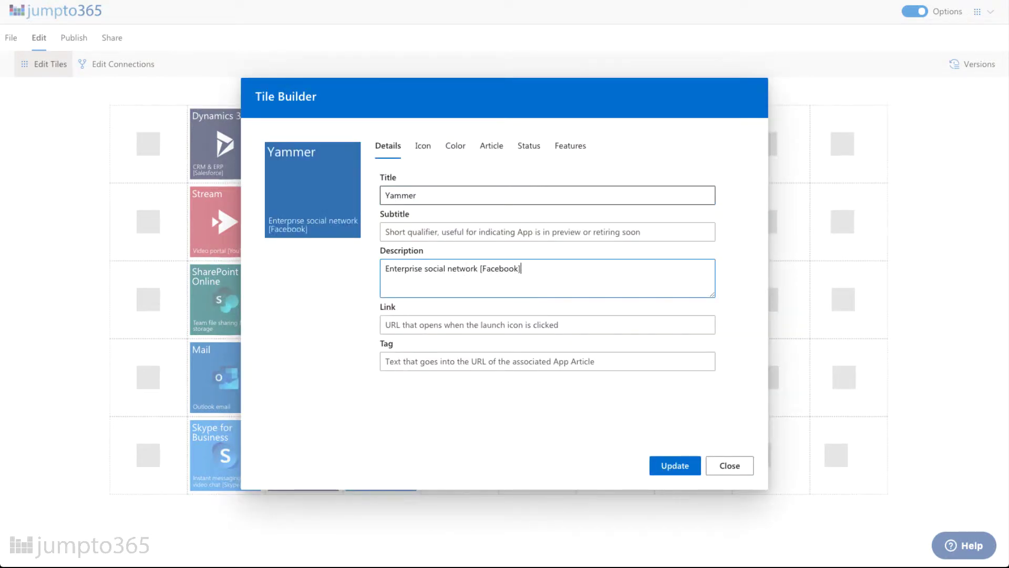
key(Tab)
text(https://www.yammer.com)
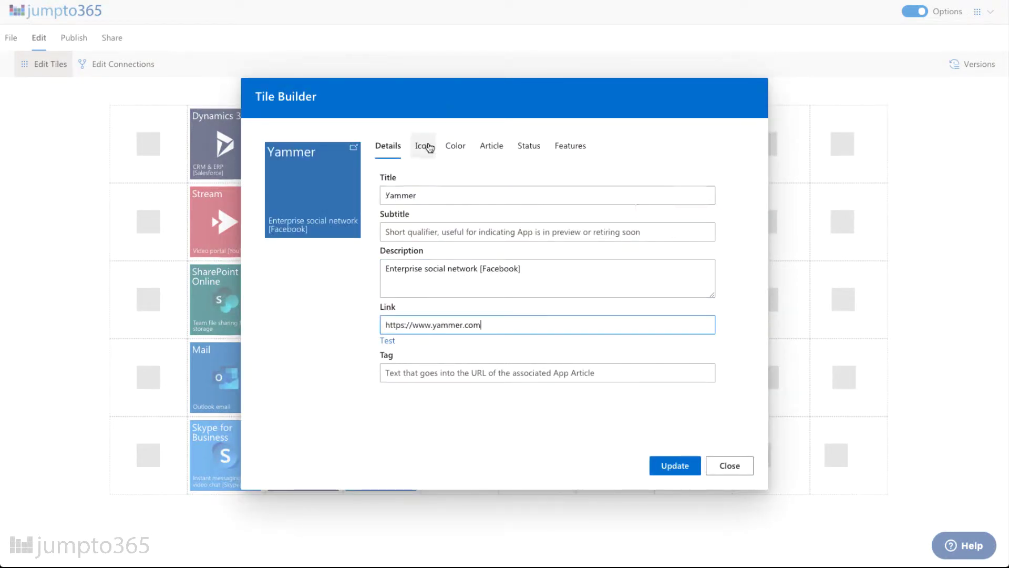
Give the Yammer tile the colored Yammer icon and set its background color to hex 007dc7.
click(428, 147)
scroll(441, 294, down, 20)
click(443, 340)
click(455, 147)
double_click(397, 374)
text(007dc7)
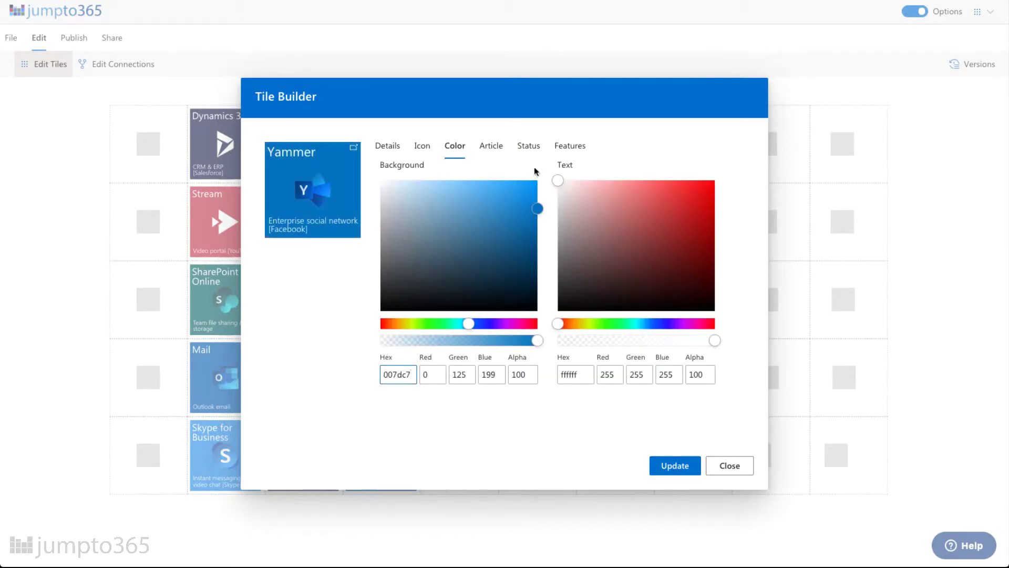
Mark the Yammer tile as fully shareable and apply it to the table.
click(568, 147)
click(394, 194)
click(674, 465)
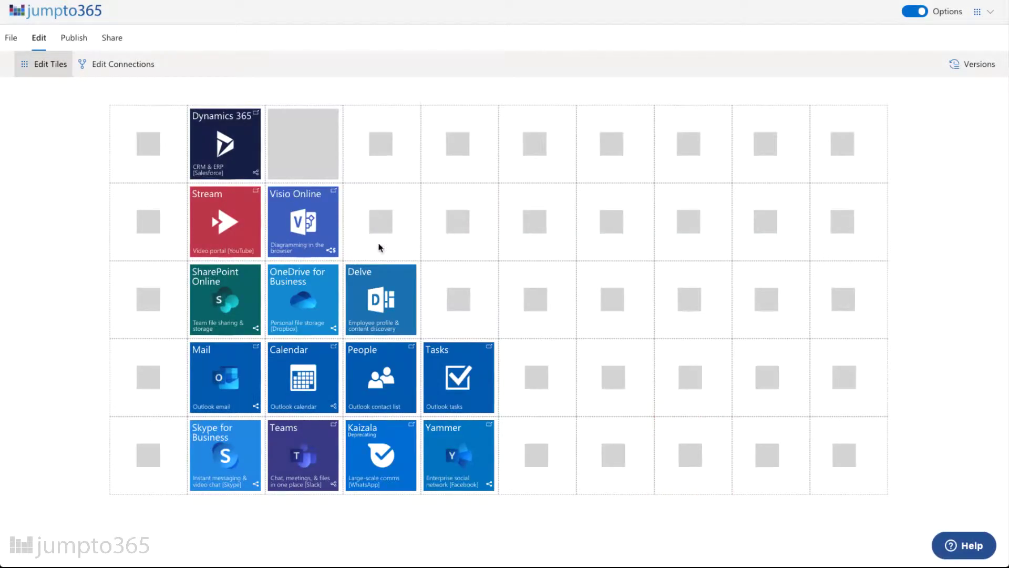
Add an app tile titled "OneNote Online" in the sixth column of the second row.
click(522, 250)
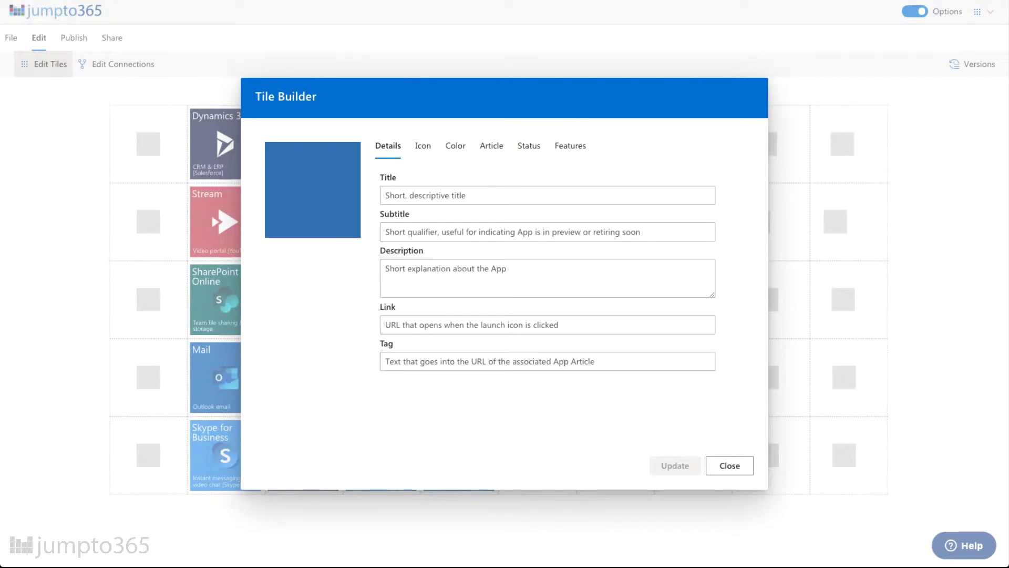
click(431, 193)
text(OneNote Online)
Describe the OneNote Online tile as "Note taking in the browser [Evernote]" and enter the OneNote website address as its link.
key(Tab)
key(Tab)
text(Note taking in the br)
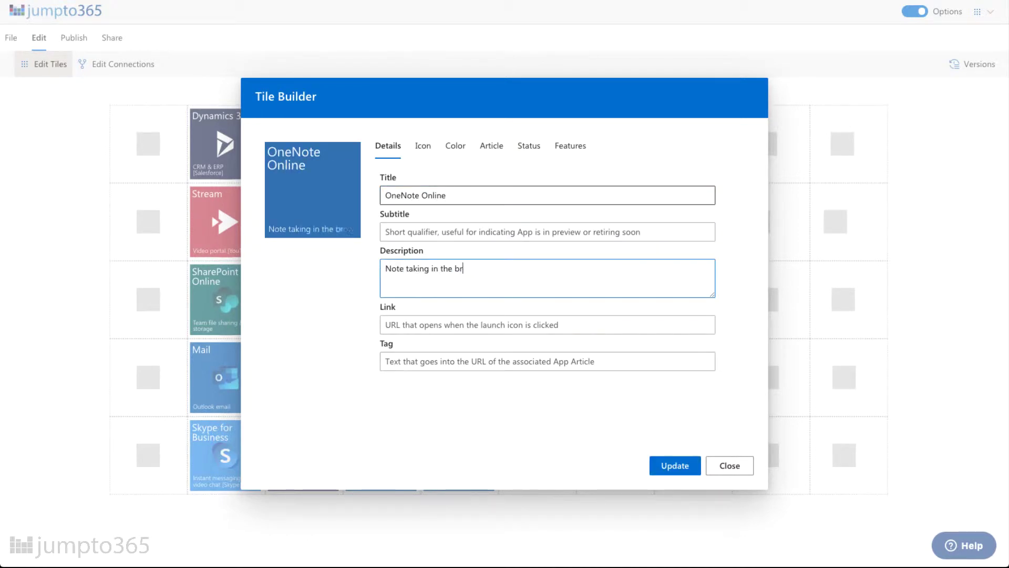
text(owser [Evernote])
key(Tab)
text(https)
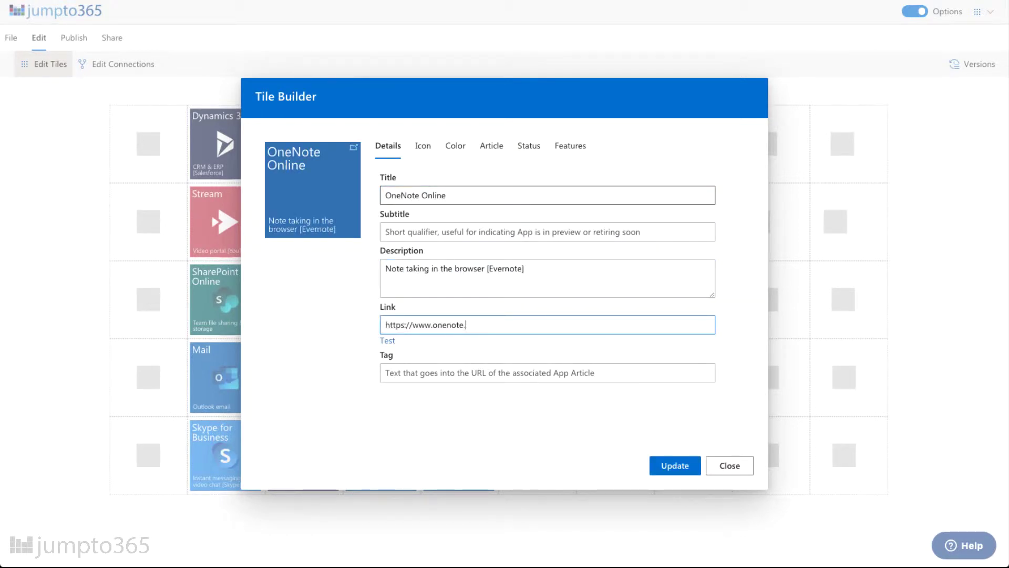
Choose the newer purple OneNote icon for the OneNote Online tile.
click(422, 145)
scroll(447, 337, down, 10)
click(385, 279)
Set the OneNote Online tile's background to hex 4f0083, mark it as fully shareable and apply it to the table.
click(455, 146)
double_click(397, 373)
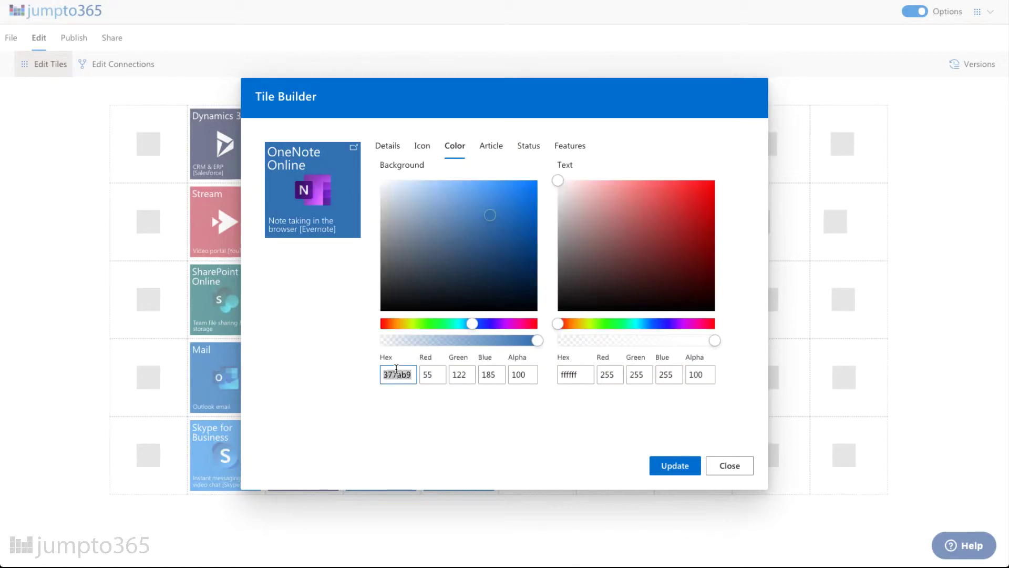
text(4f0083)
click(570, 146)
click(675, 465)
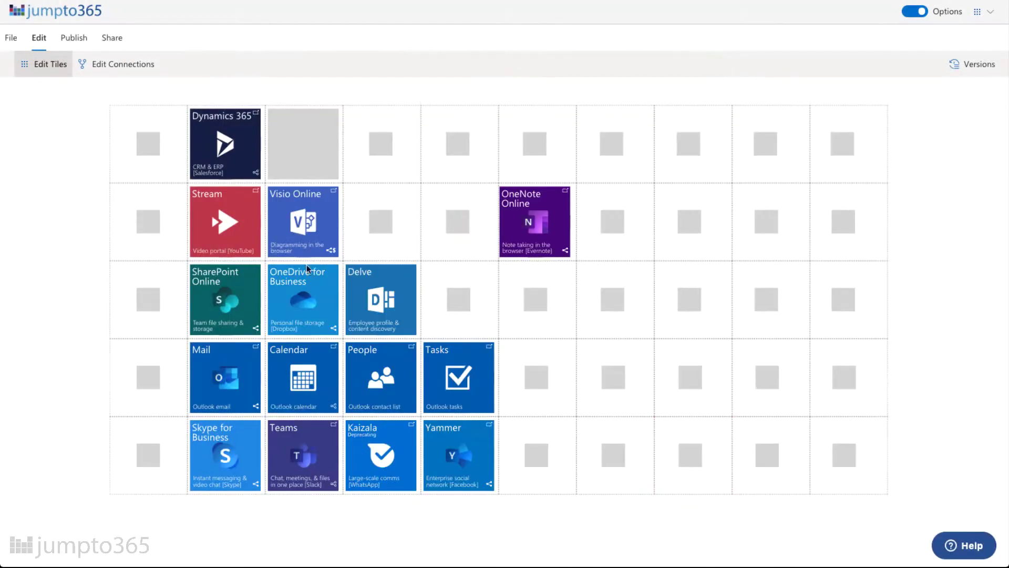
Add an app tile titled "Forms Pro" in the sixth column of the third row.
click(546, 304)
click(397, 219)
click(558, 387)
text(orms Pro)
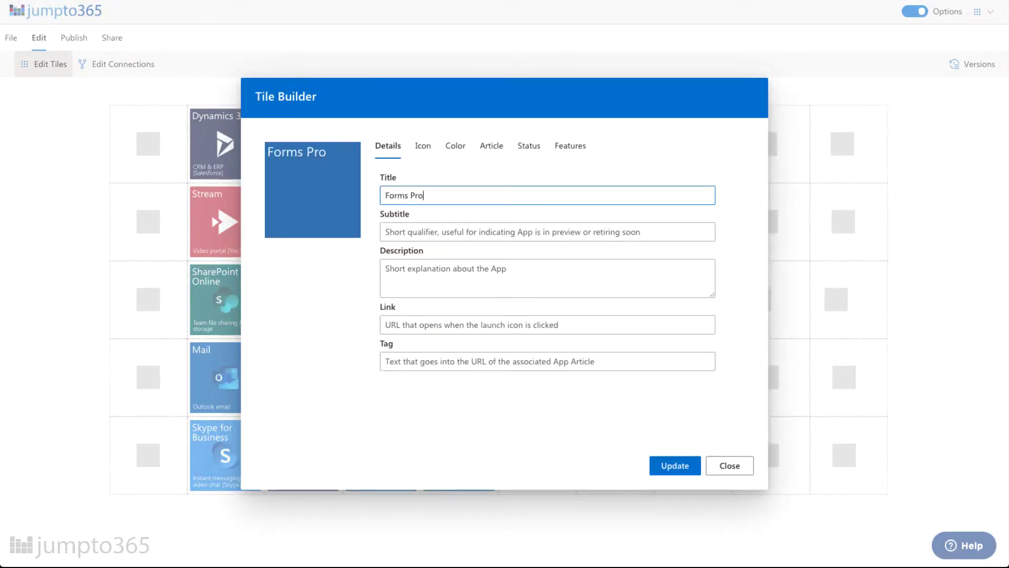
key(Tab)
key(Tab)
text(Simple forms & polls [SurveyMonkey])
key(Tab)
text(ht)
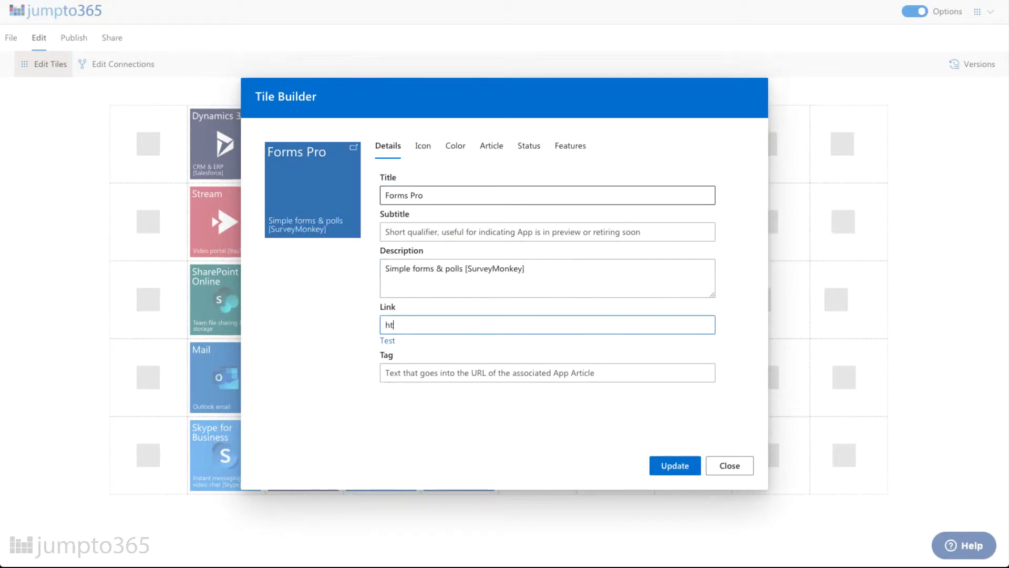
text(tps://forms.office.com)
Choose the white Microsoft Forms icon for the Forms Pro tile.
click(422, 146)
scroll(536, 304, down, 6)
click(539, 305)
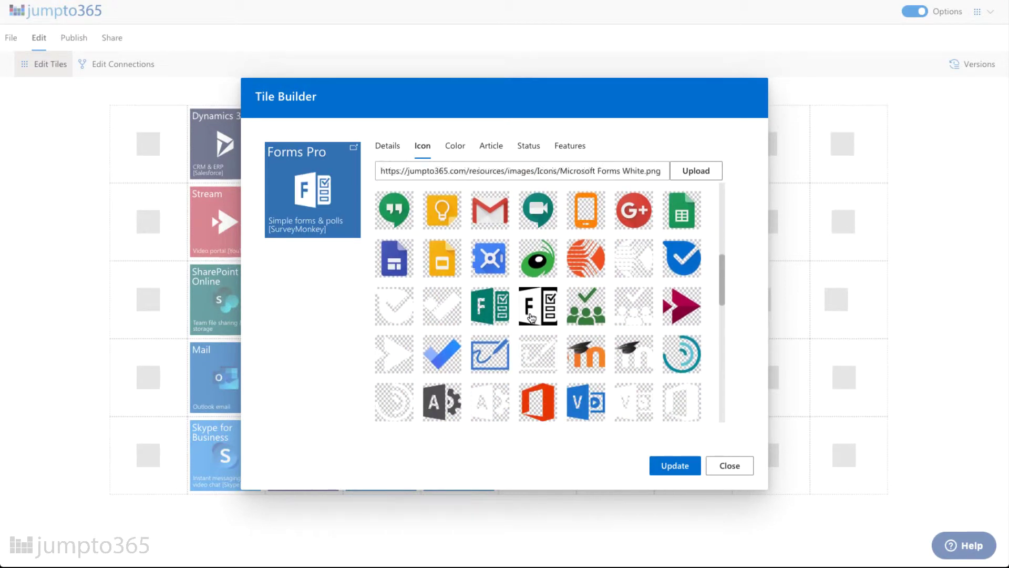
Set the Forms Pro tile's background to hex 338270, mark it as fully shareable and apply it to the table.
click(455, 147)
click(400, 376)
key(ctrl+a)
text(338270)
click(570, 146)
click(393, 195)
click(664, 466)
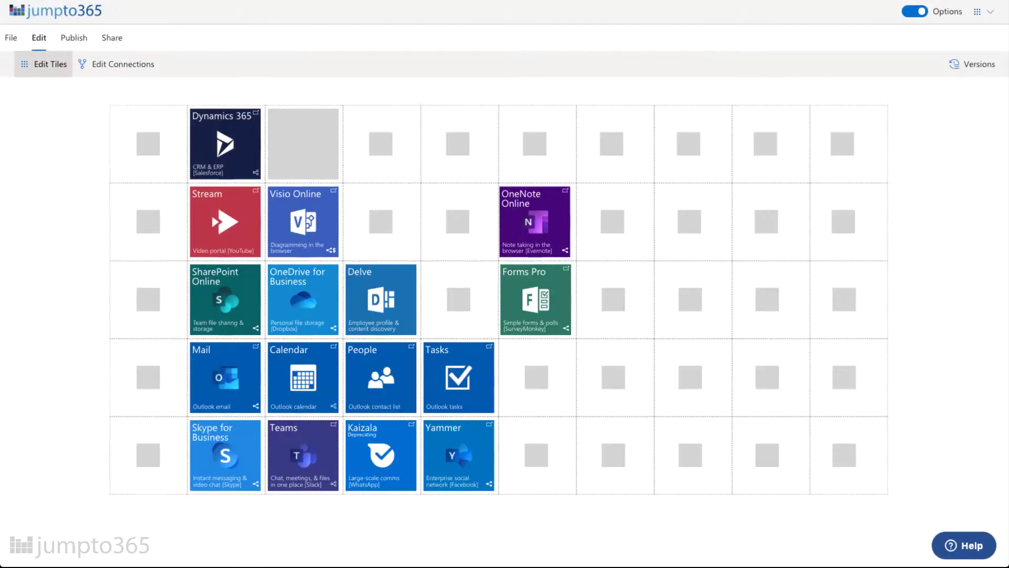
Add an app tile titled "Excel Online" in the seventh column of the second row.
click(632, 216)
click(607, 196)
click(559, 387)
click(430, 195)
text(Excel)
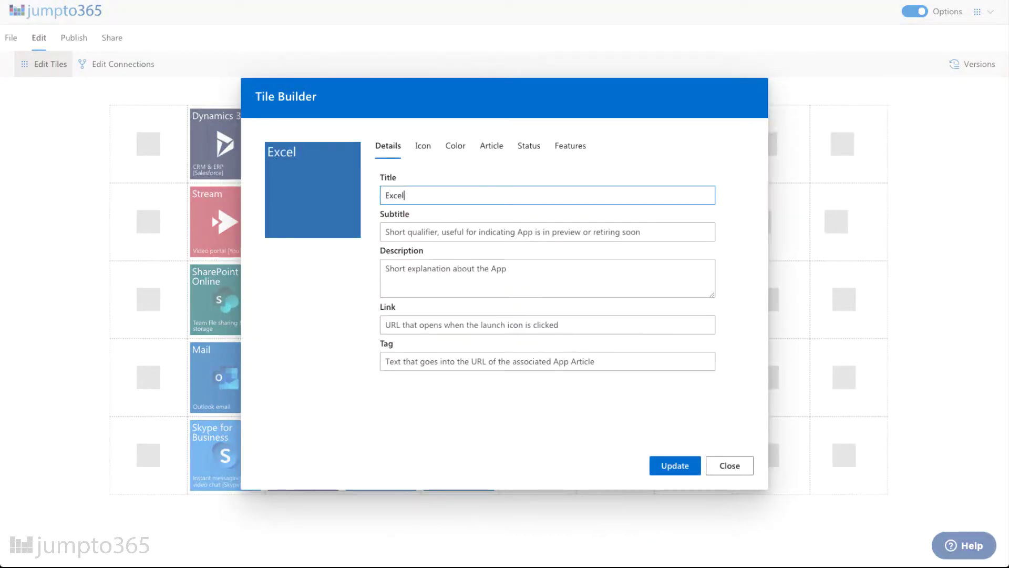
text( Online)
Describe the Excel Online tile as "Spreadsheets in the browser" and enter the Excel website address as its link.
key(Tab)
key(Tab)
text(Spreadsheets in the browser)
key(Tab)
text(ht)
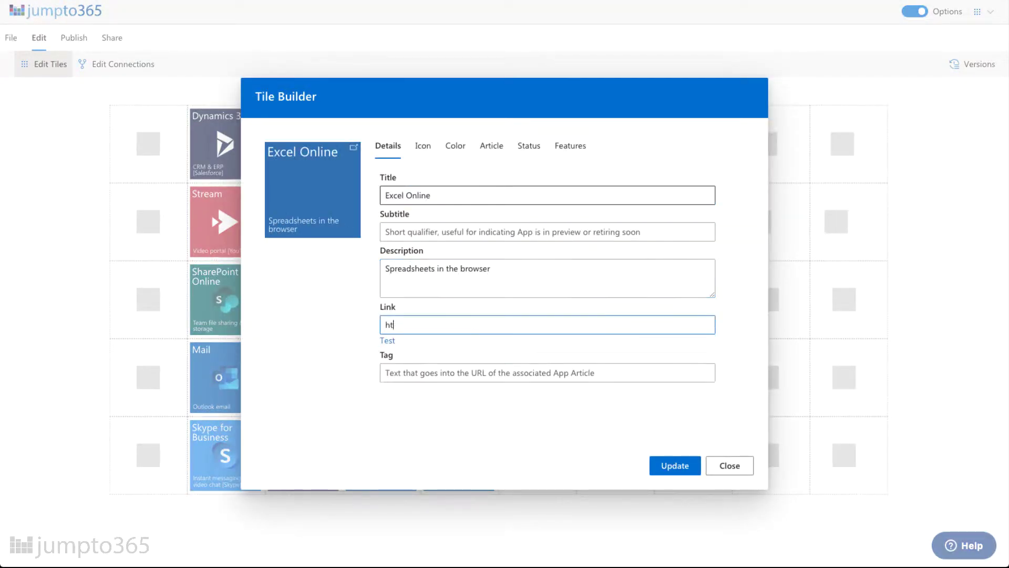
Give the Excel Online tile the newer green Excel icon and hex 185c37 background, make it shareable and apply it.
click(424, 146)
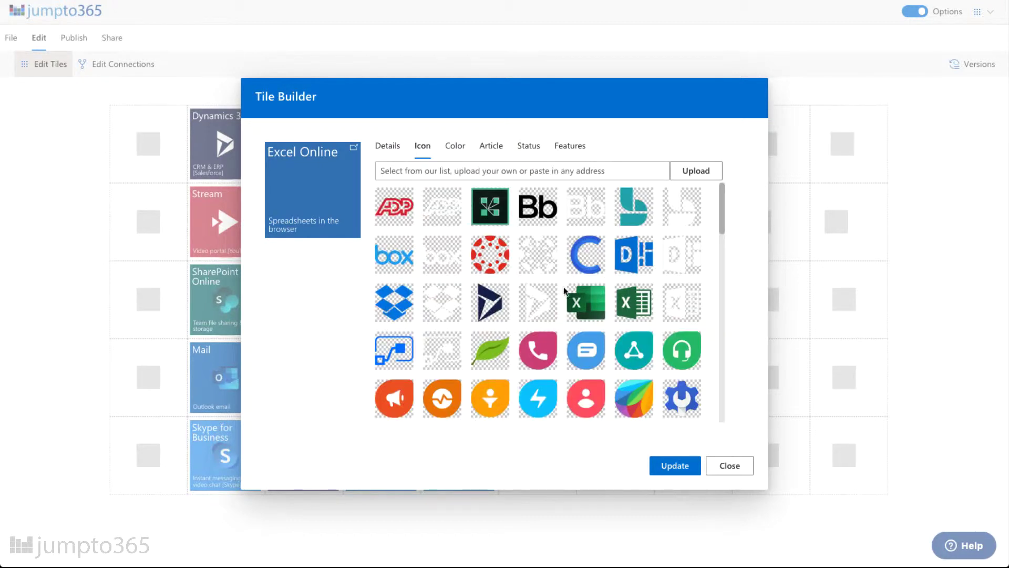
click(583, 301)
click(455, 145)
double_click(397, 375)
text(185c37)
click(570, 145)
click(678, 463)
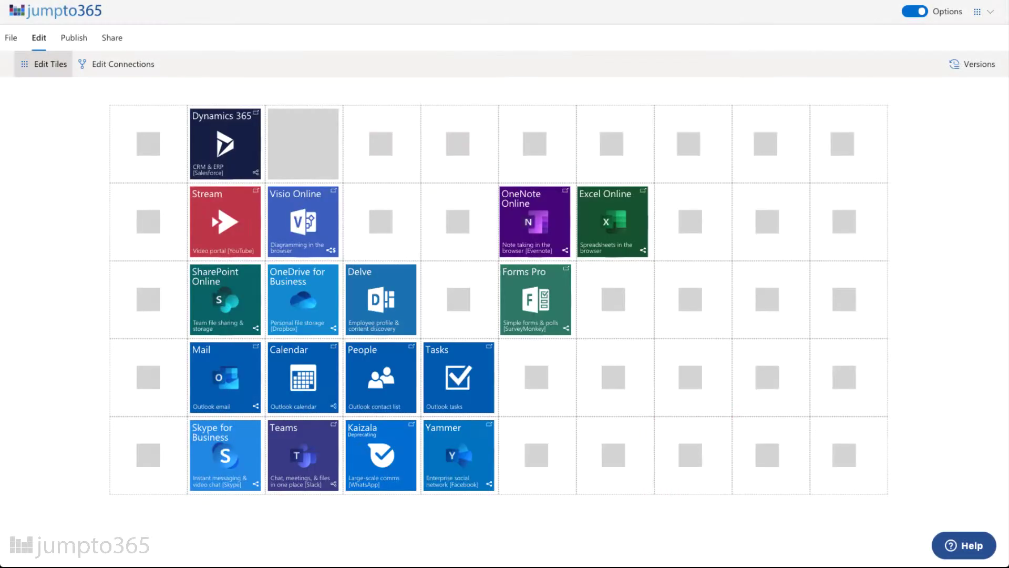
Add an app tile titled "PowerApps" in the seventh column of the third row.
click(624, 281)
click(603, 275)
click(398, 222)
click(561, 389)
click(405, 199)
text(PowerApps)
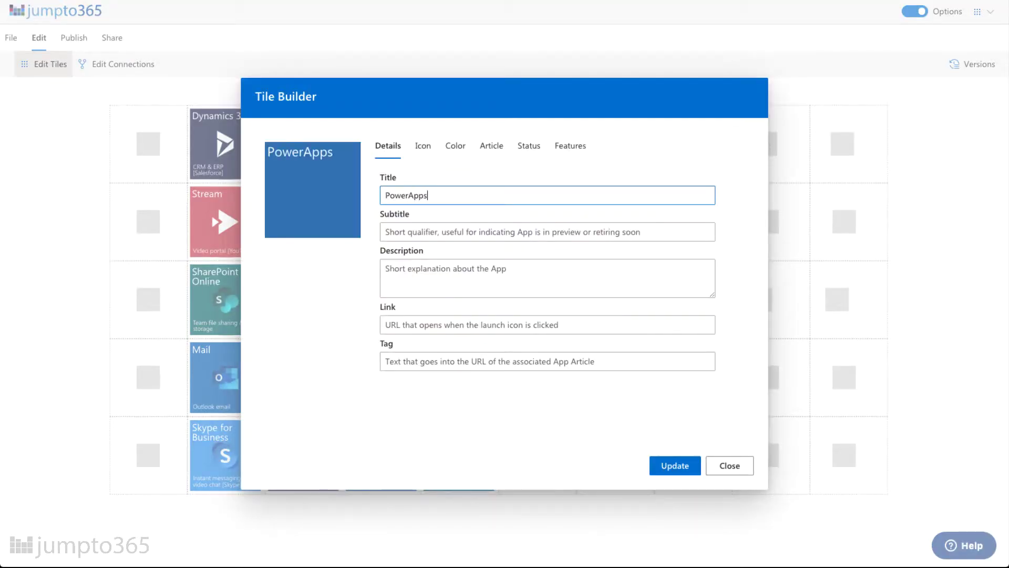
key(Tab)
key(Tab)
text(Code-free mobile apps (& forms))
key(Tab)
text(https:)
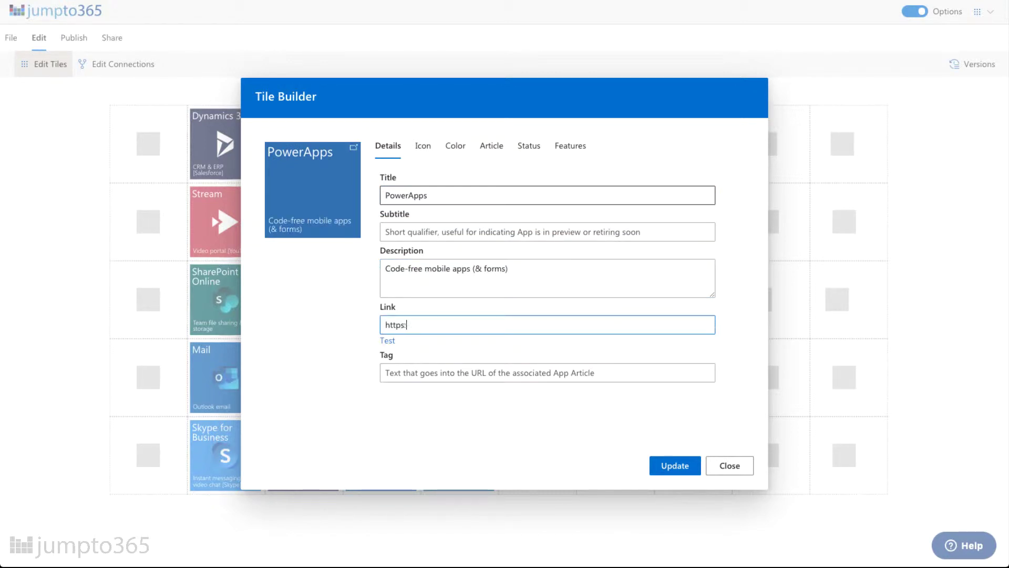
text(//web.powerapps.com/home)
Choose the white PowerApps icon for the PowerApps tile.
click(423, 146)
scroll(517, 349, down, 10)
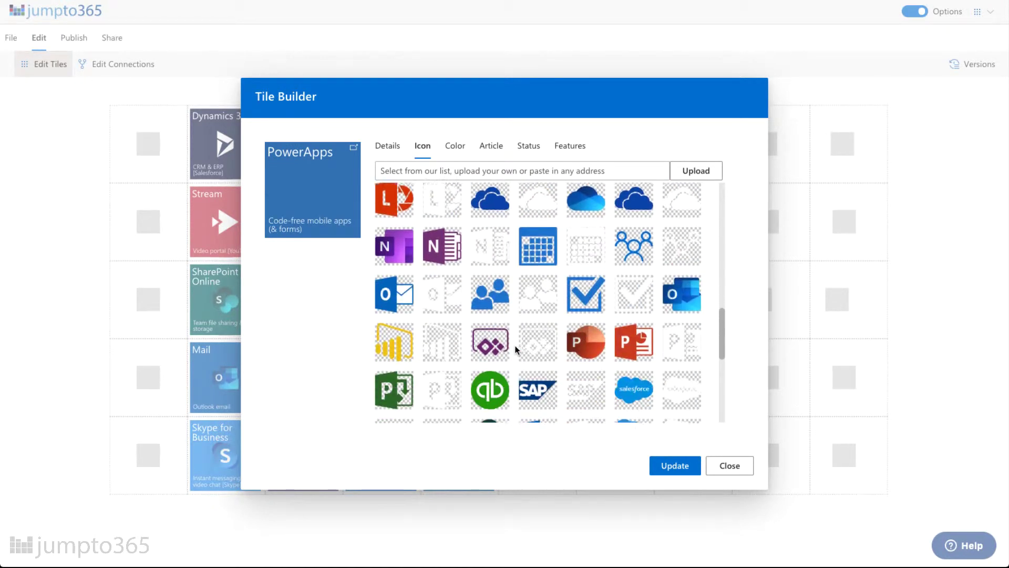
click(537, 345)
Set the PowerApps tile's background to hex 753574, choose its sharing feature and apply it to the table.
click(455, 146)
double_click(397, 375)
text(753574)
click(570, 146)
click(392, 230)
click(666, 466)
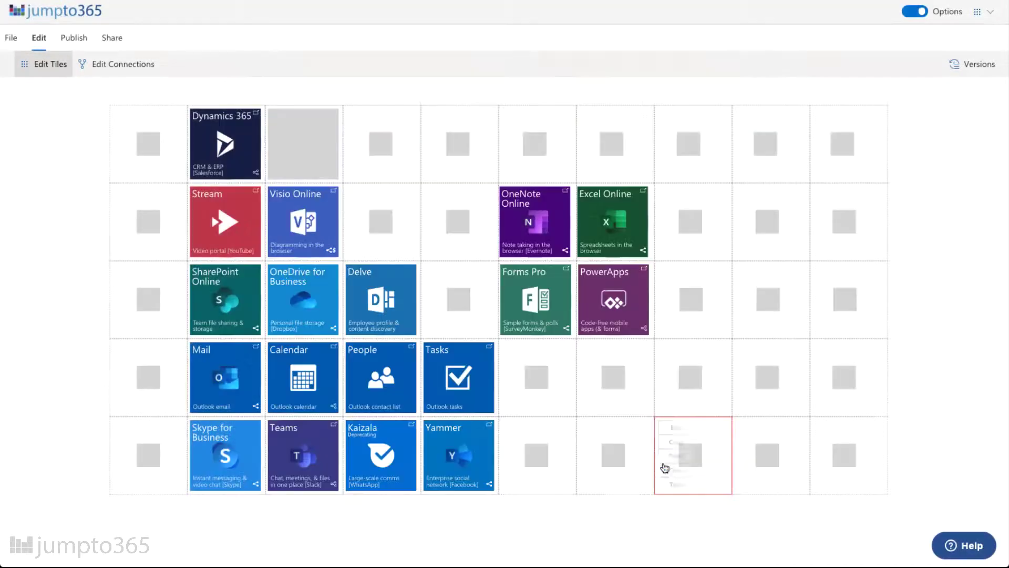
Add an app tile titled "To-Do" in the seventh column of the fourth row.
click(600, 351)
click(398, 225)
click(560, 389)
click(402, 199)
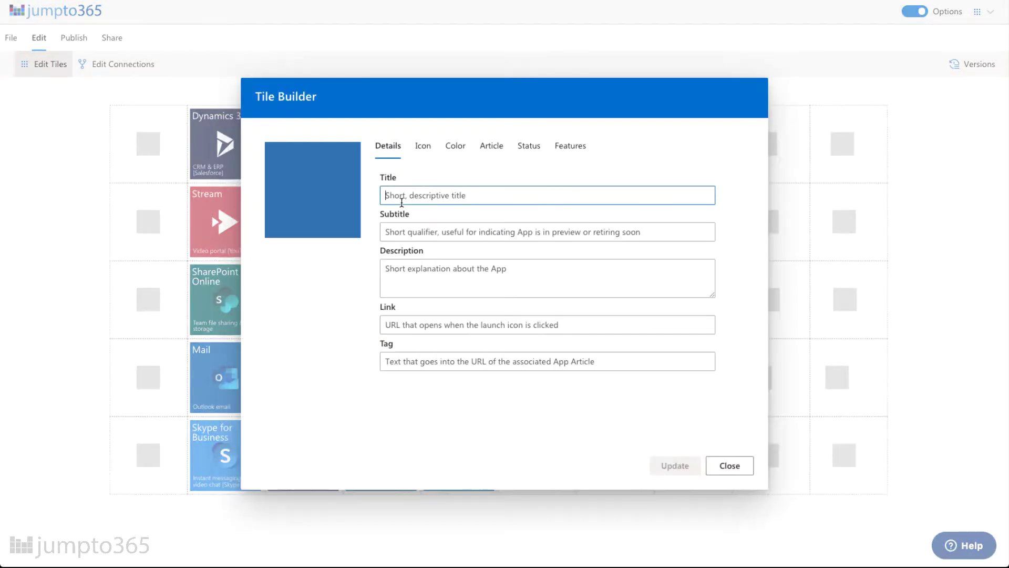
text(To-Do)
key(Tab)
key(Tab)
text(To-do list for life & work [Wunderlist])
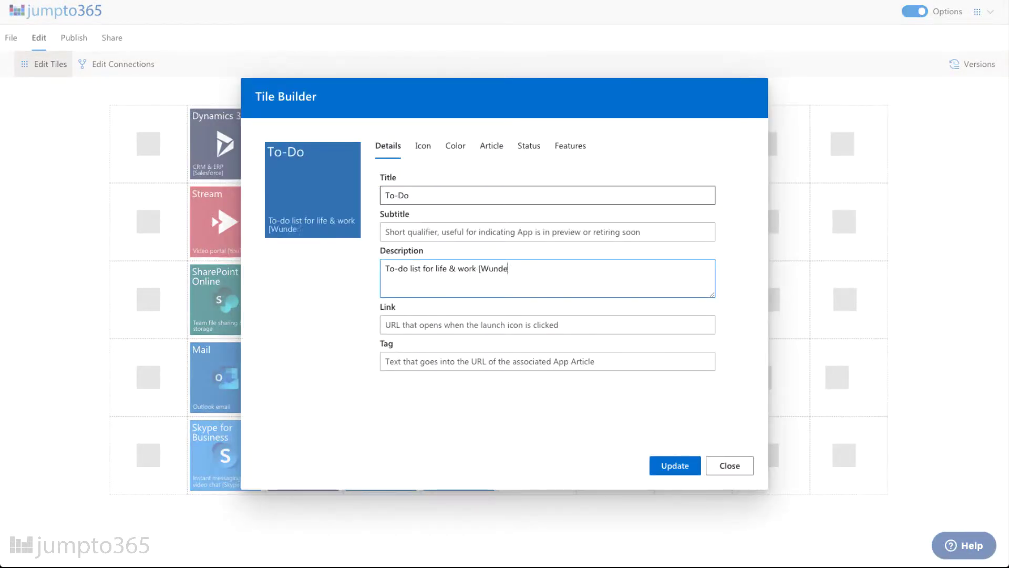
key(Tab)
text(https://todo.microsoft.com/)
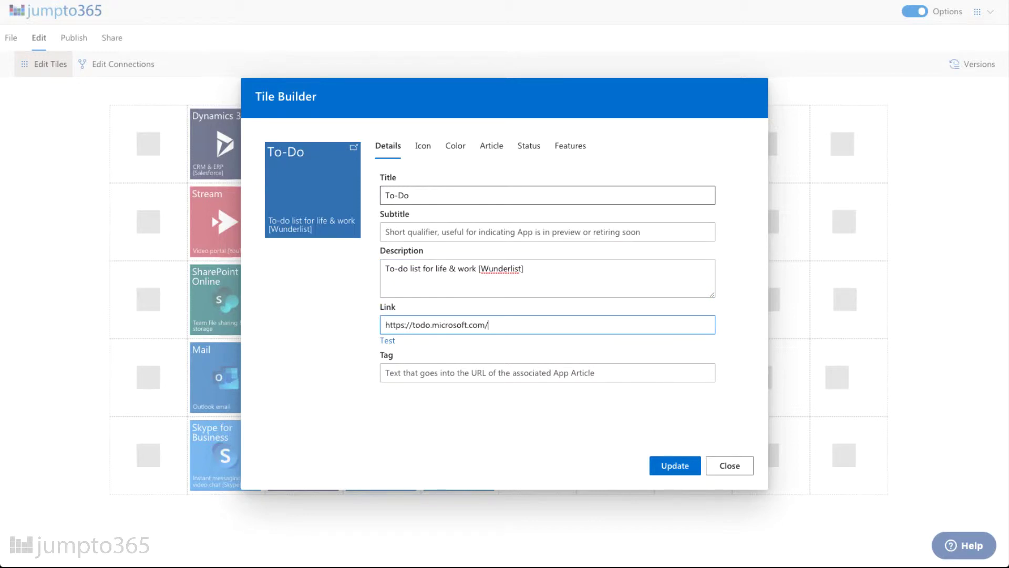
text(?app)
Give the To-Do tile the white check mark icon and a light blue background, and apply it to the table.
click(422, 146)
scroll(471, 327, down, 7)
click(442, 256)
click(456, 146)
double_click(393, 373)
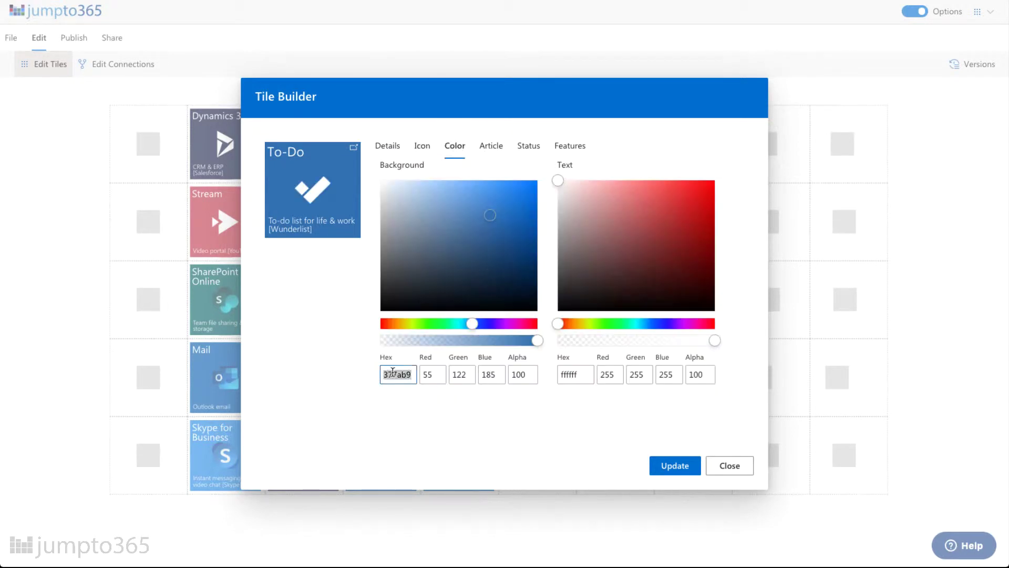
key(ctrl+v)
click(673, 466)
Add an app tile titled "Word Online" in the eighth column of the second row.
click(692, 221)
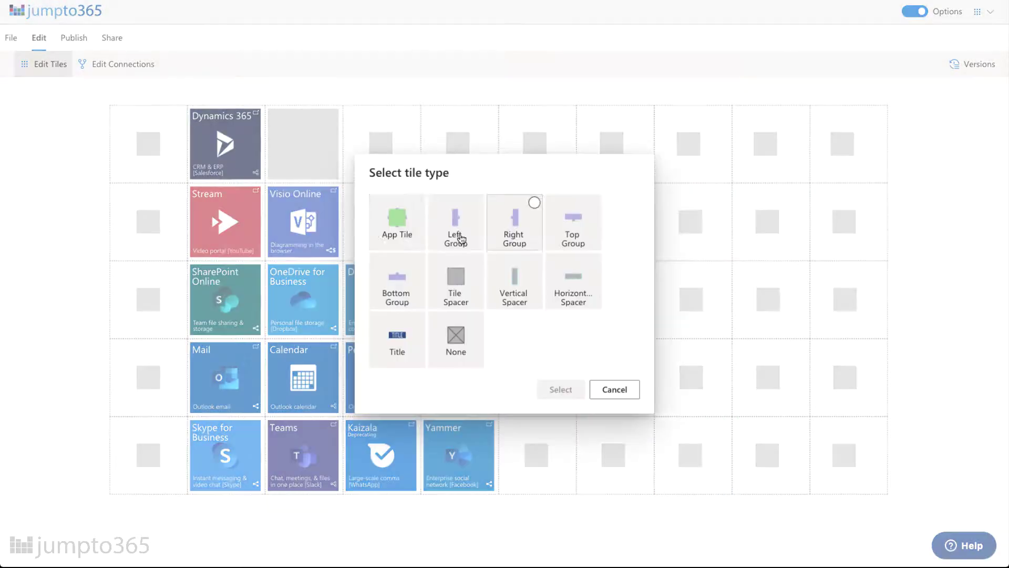
click(398, 232)
click(561, 390)
click(427, 196)
text(Word Online)
Describe the Word Online tile as "Word processing in the browser" and enter the Word website address as its link.
key(Tab)
key(Tab)
text(Word process)
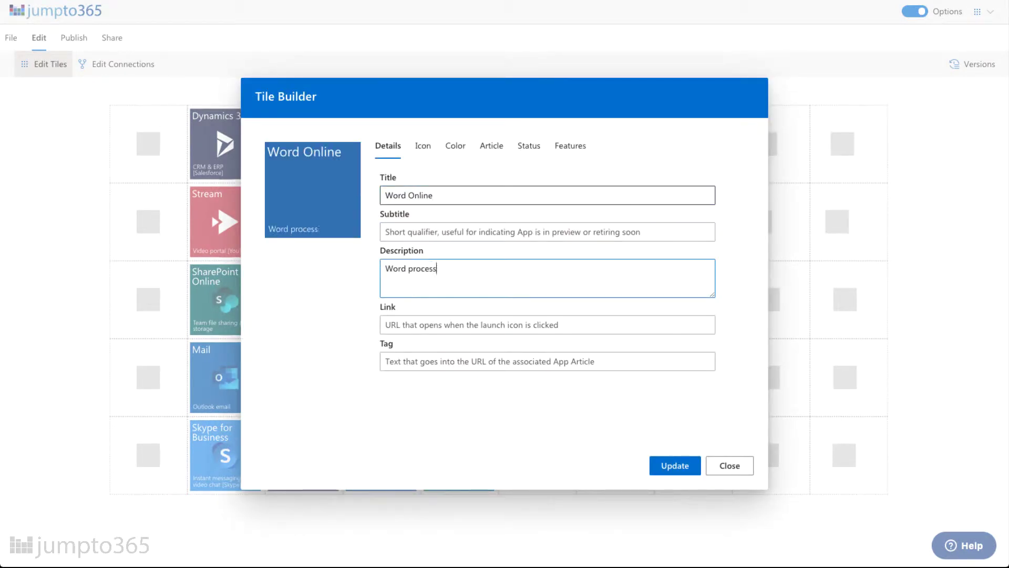
text(ing in the browser)
key(Tab)
text(http)
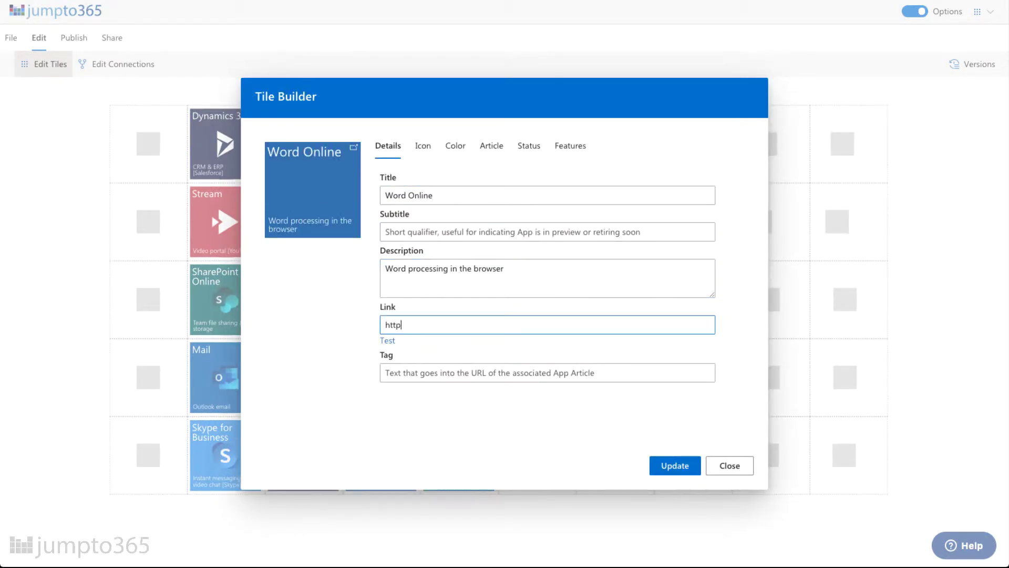
Choose the newer blue Word icon for the Word Online tile.
click(424, 151)
scroll(542, 305, down, 15)
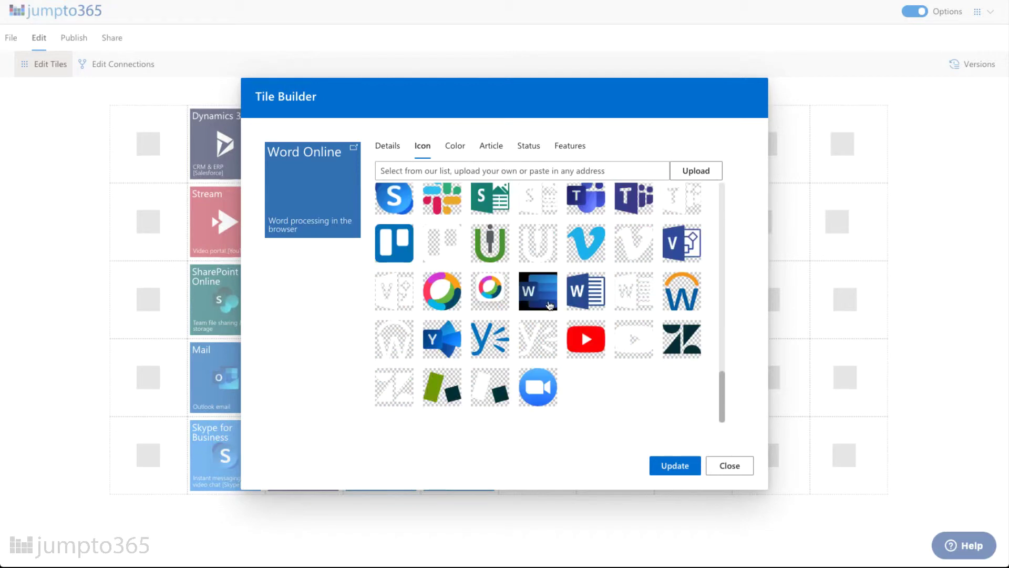
click(538, 293)
Give the Word Online tile a dark blue background, mark it as fully shareable and apply it to the table.
click(456, 147)
double_click(396, 373)
key(ctrl+v)
click(572, 149)
click(392, 194)
click(675, 466)
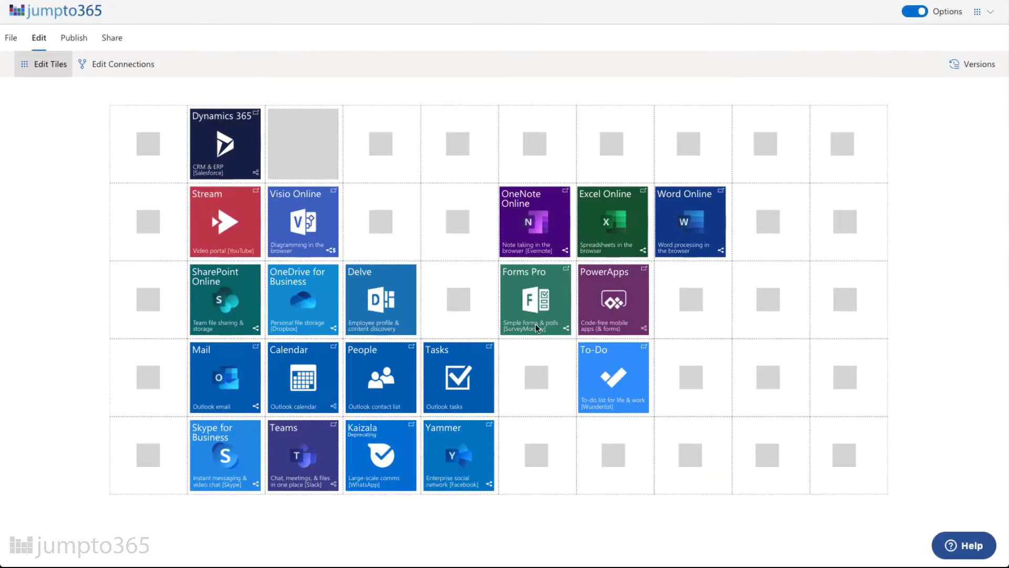
Add an app tile titled "Microsoft Flow" in the eighth column of the third row.
click(686, 281)
click(397, 220)
click(558, 388)
text(Microsoft Fl)
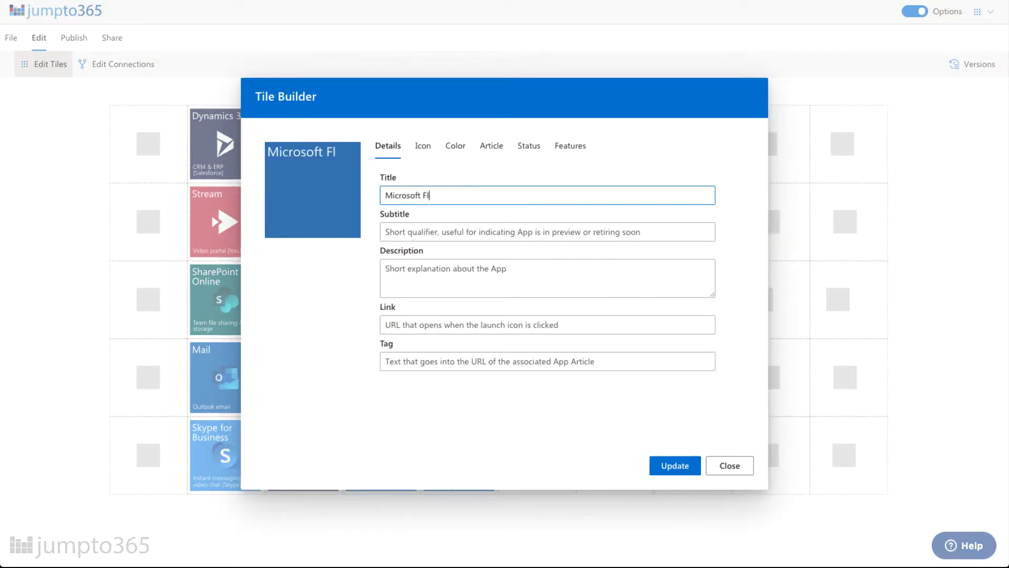
key(Tab)
key(Tab)
text(Code-free workflows [)
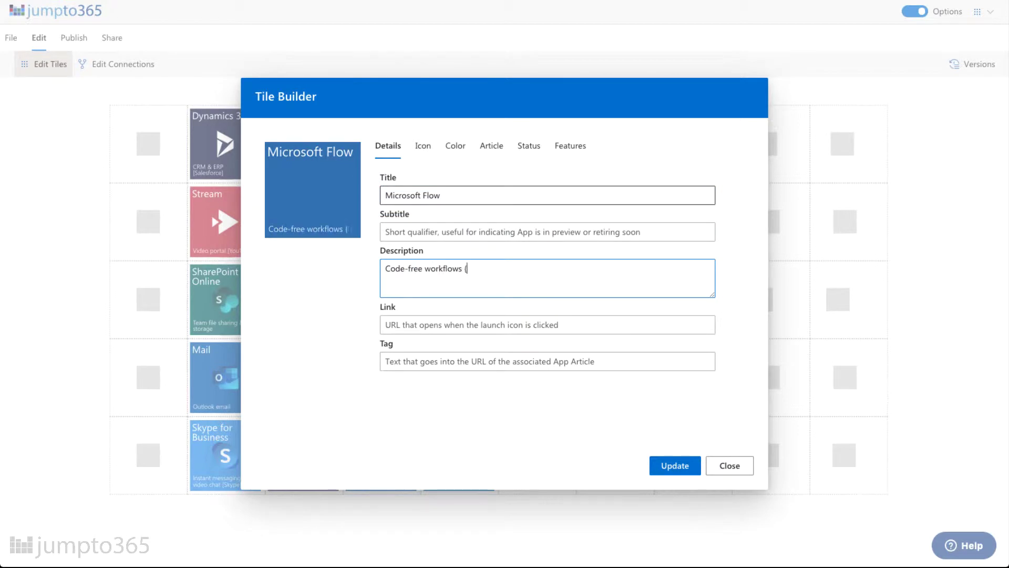
text(IFTTT])
key(Tab)
text(https://flow.micro)
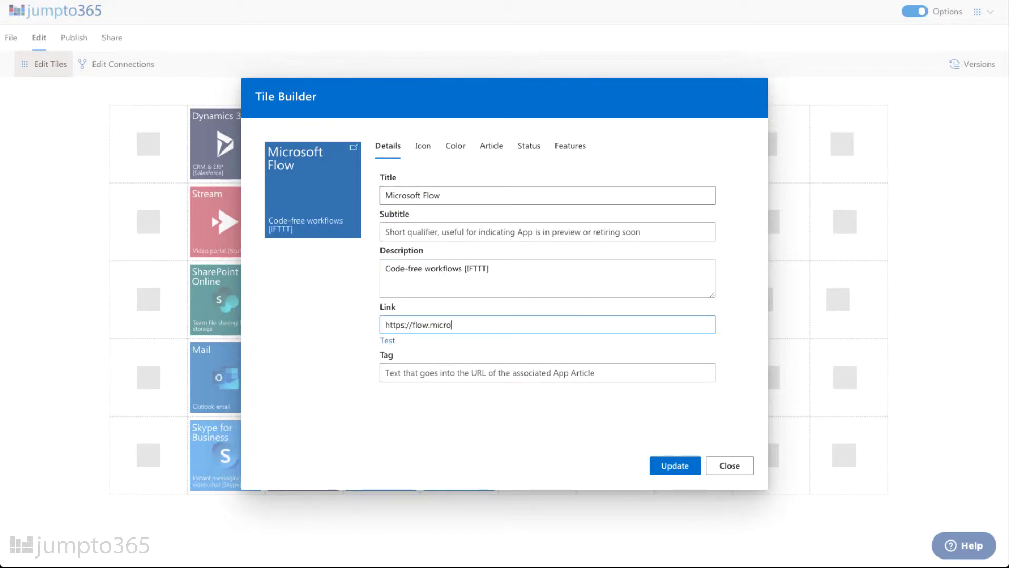
text(soft.com/)
Choose the white Flow icon for the Microsoft Flow tile.
click(423, 146)
scroll(488, 309, down, 10)
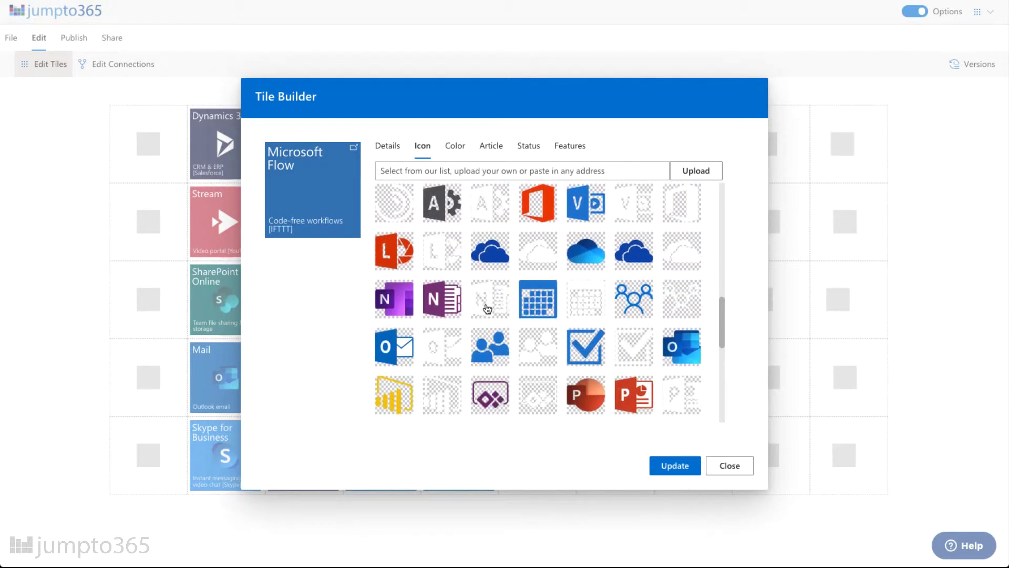
scroll(488, 309, up, 7)
click(442, 293)
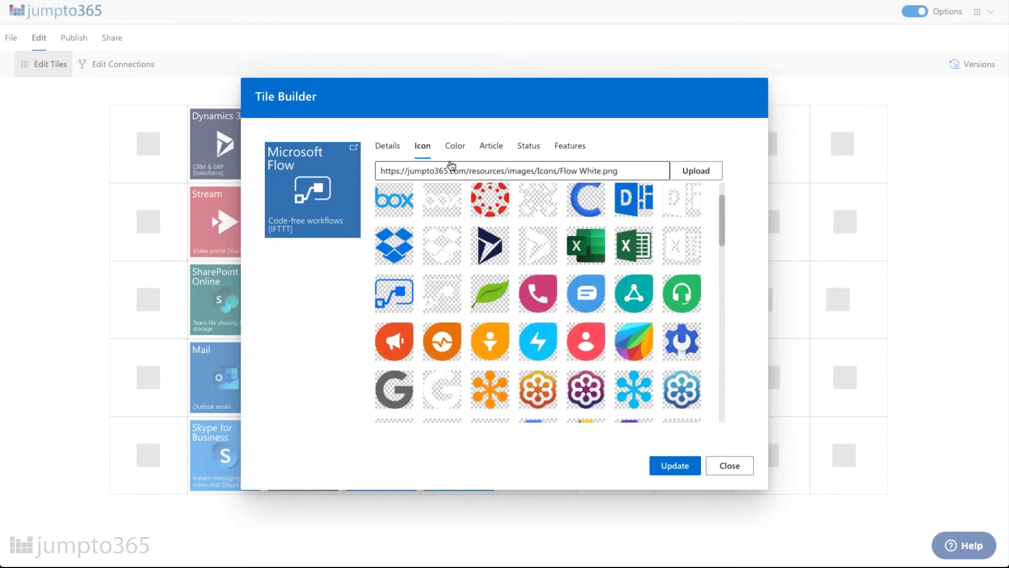
Give the Microsoft Flow tile a bright blue background, make it shareable and apply it to the table.
click(455, 145)
click(570, 145)
click(675, 465)
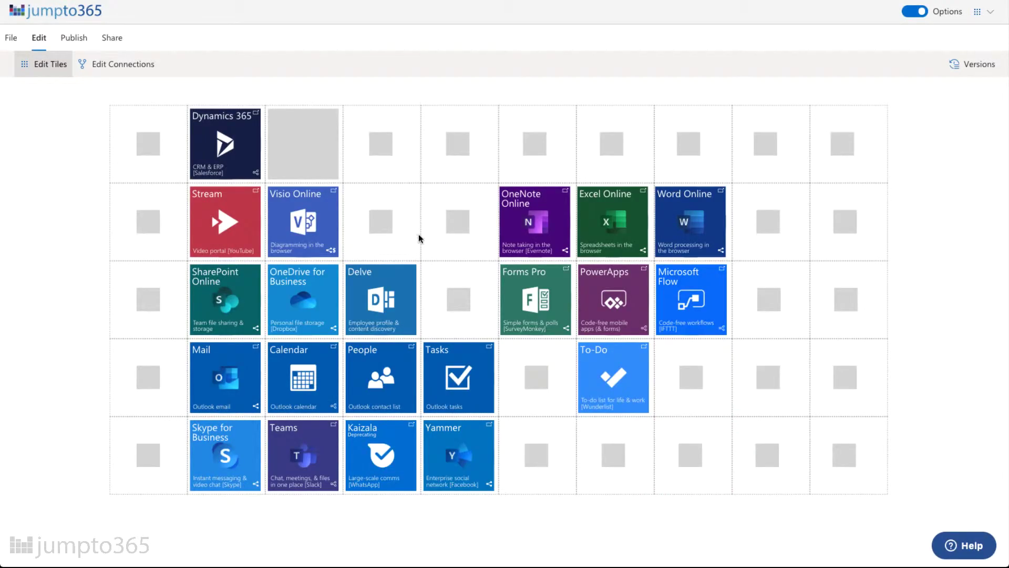
Add an app tile titled "Planner" in the eighth column of the fourth row.
click(691, 377)
click(397, 222)
text(Planner)
Describe the Planner tile as "Everyday project management [Trello]" and enter the Planner website address as its link.
key(Tab)
key(Tab)
text(E)
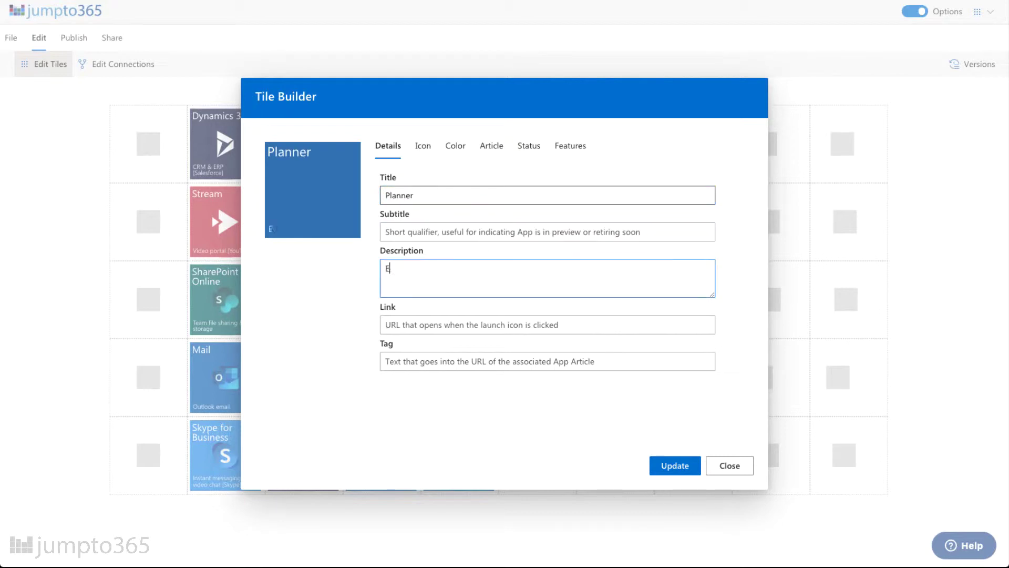
text(veryday project management [Trello])
click(401, 269)
text(y)
key(Tab)
text(htt)
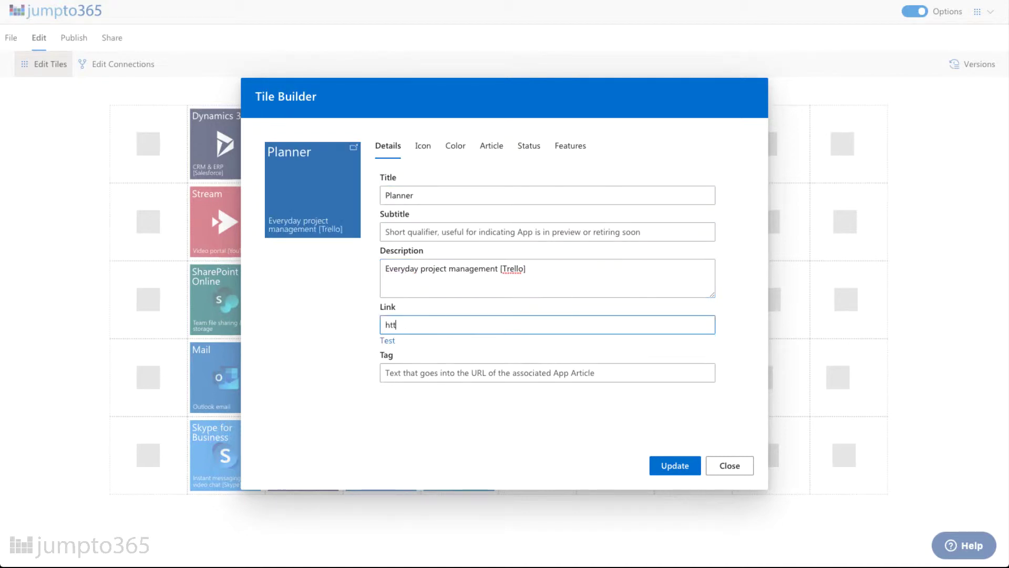
Give the Planner tile the white Microsoft Planner icon and a green background, and apply it to the table.
click(422, 146)
scroll(511, 354, down, 10)
click(633, 311)
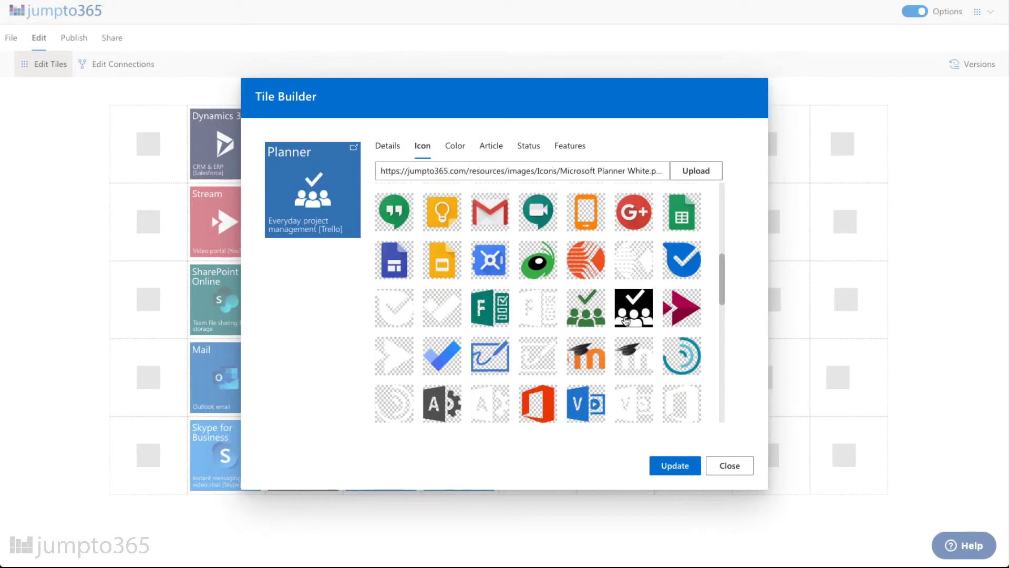
click(455, 146)
double_click(392, 374)
text(3c843c)
click(675, 465)
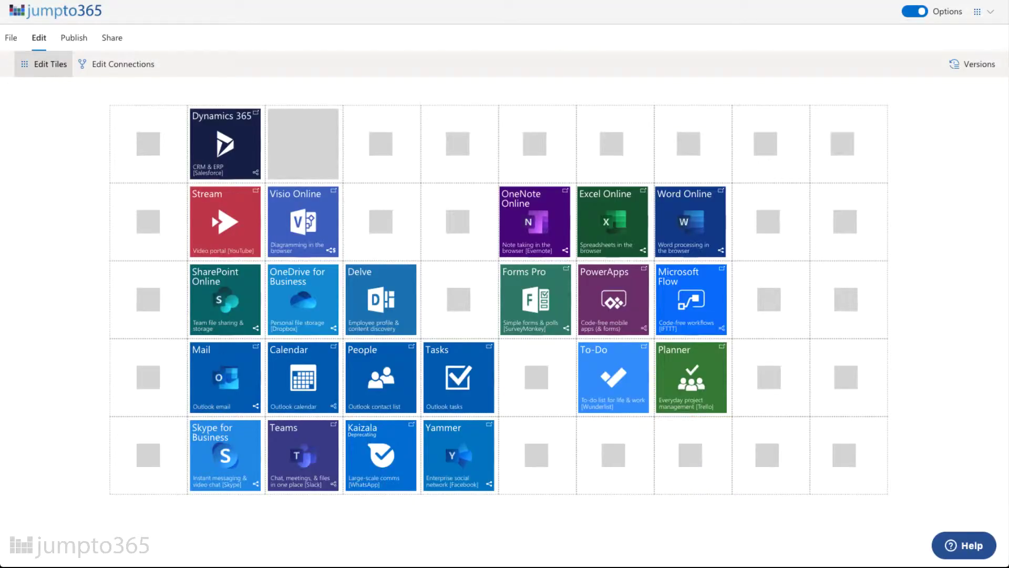
Add an app tile titled "Bookings" in the eighth column of the fifth row.
click(679, 425)
click(556, 389)
text(Bookings)
key(Tab)
key(Tab)
text(Cu)
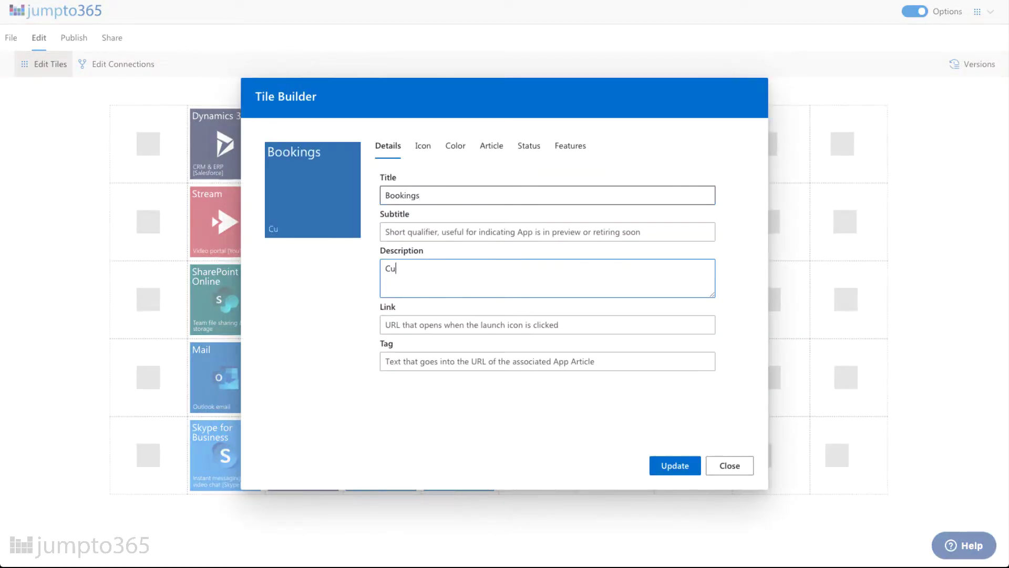
text(stomer self-reservations)
click(419, 326)
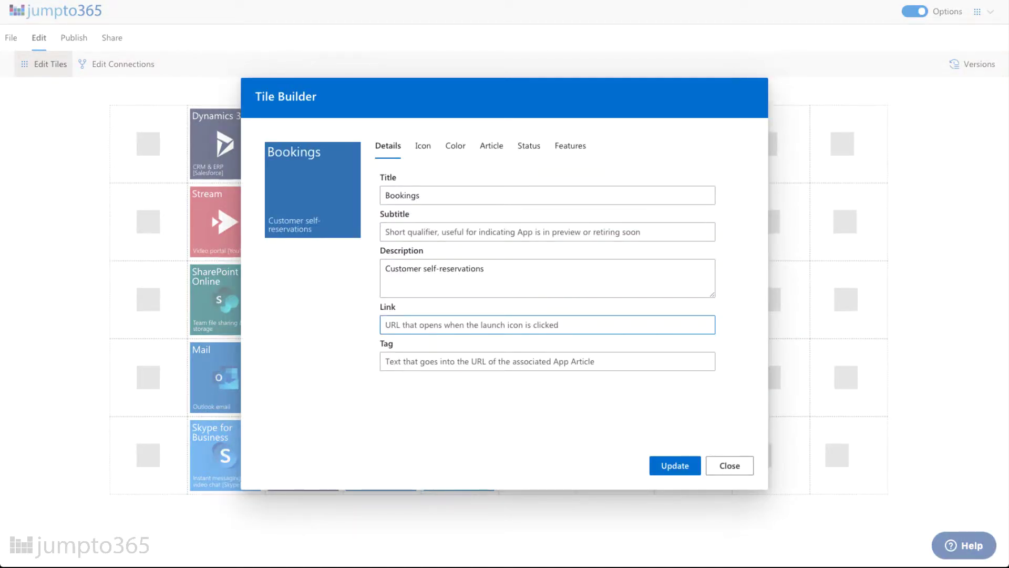
text(https://outlook.office.com/owa/?path=/bookings)
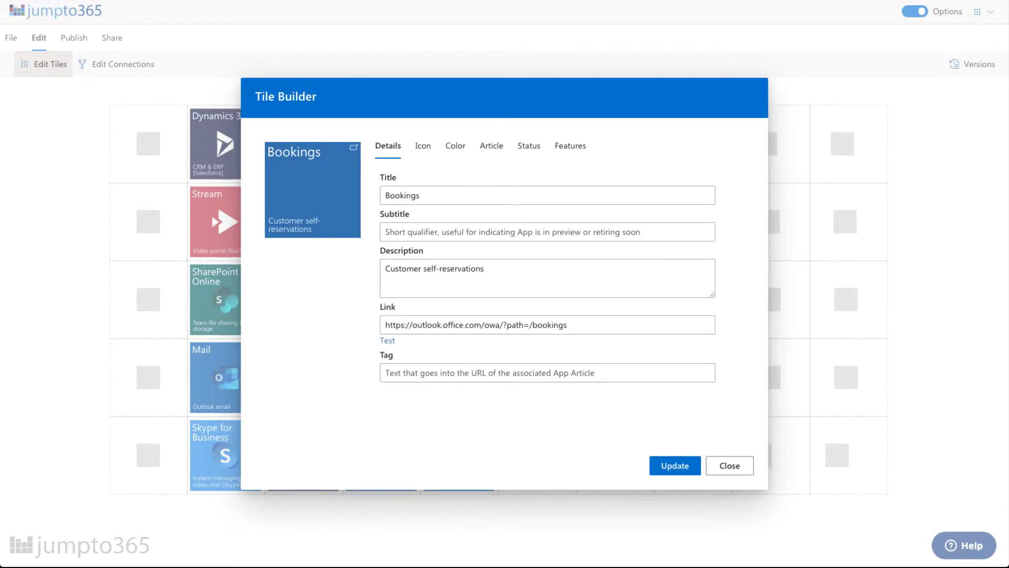
Give the Bookings tile the white Bookings icon and the background colour 3cabb3.
click(423, 147)
click(680, 206)
click(455, 146)
double_click(398, 374)
text(3cabb3)
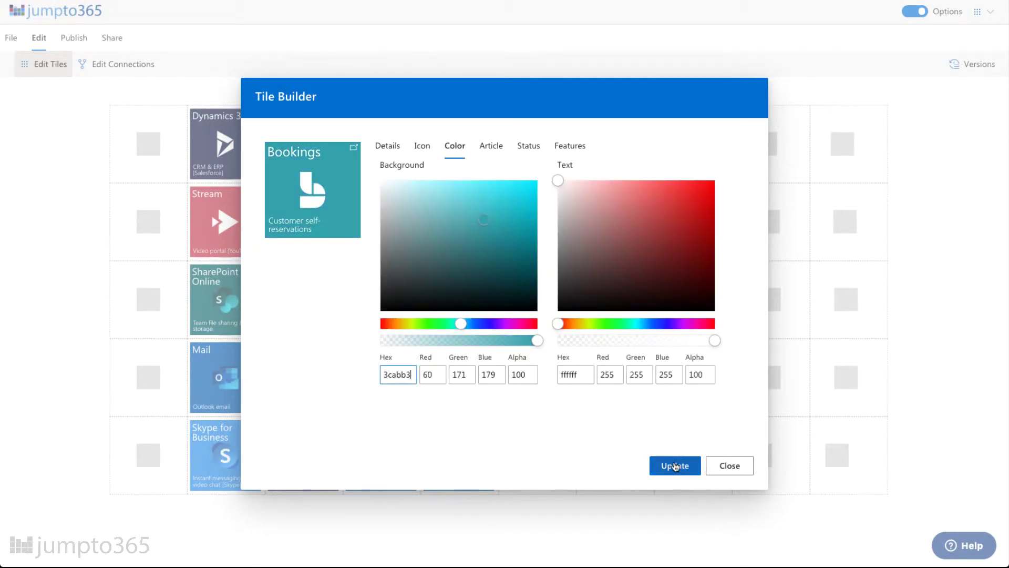
Mark the Bookings tile as fully shareable and apply it to the table.
click(569, 146)
click(393, 193)
click(676, 466)
Add an app tile titled "Sway" in the ninth column of the first row.
click(752, 117)
click(408, 226)
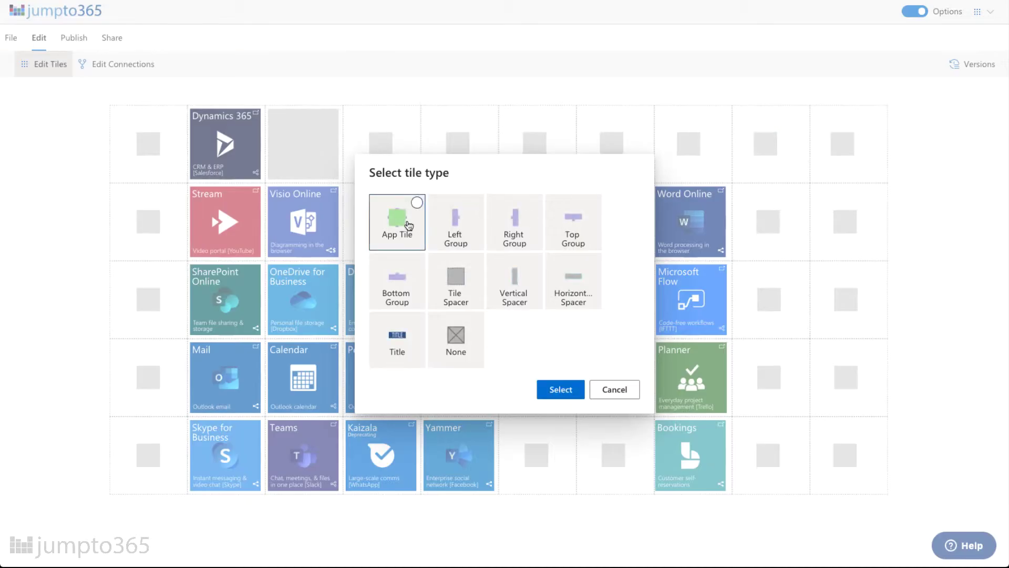
double_click(408, 224)
text(Sway)
key(Tab)
key(Tab)
text(Next-gen presentations)
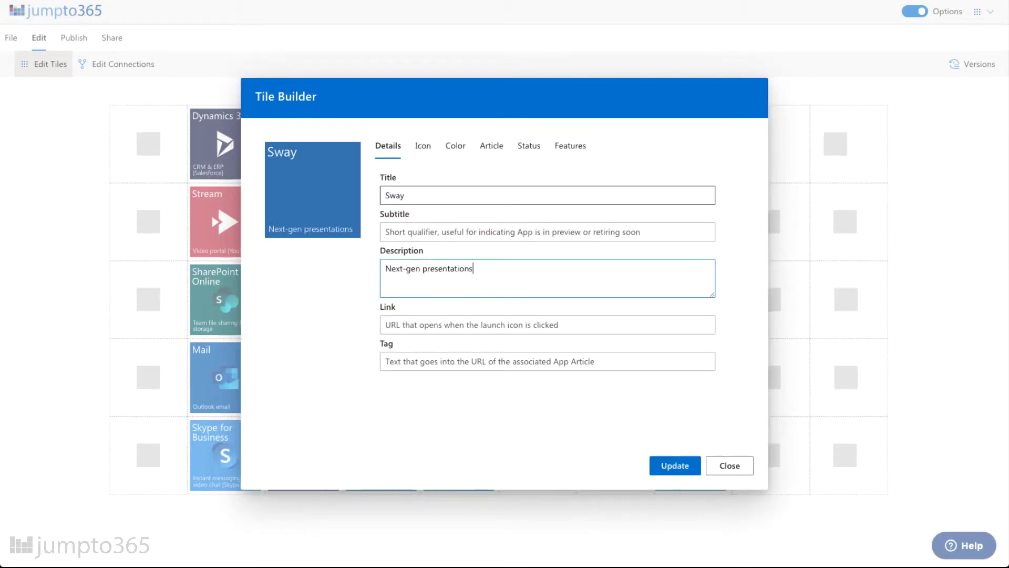
key(Tab)
text(https://www.office.com/launch/s)
Give the Sway tile the white Sway icon and the green background colour 328272.
click(424, 147)
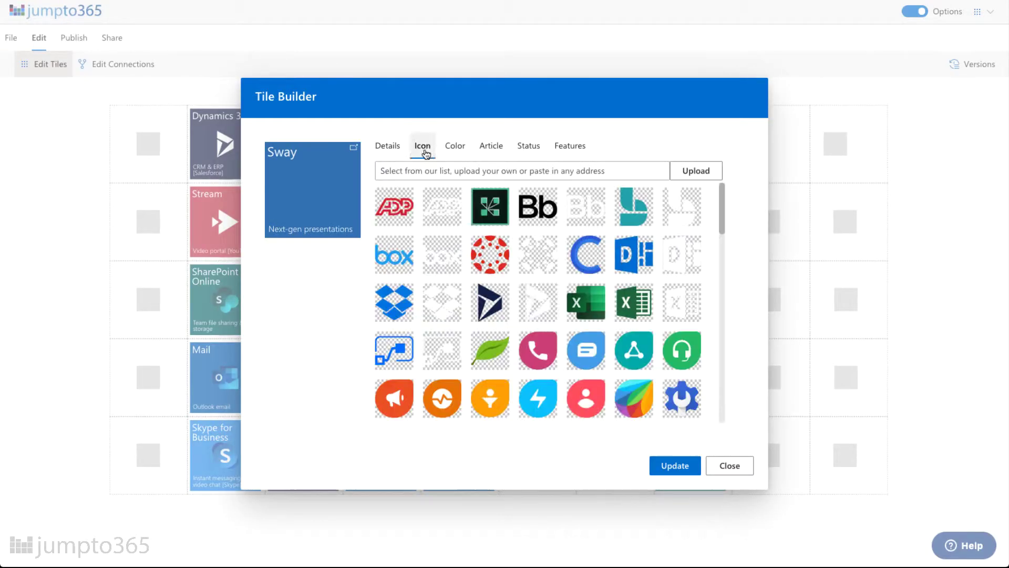
click(451, 149)
double_click(393, 377)
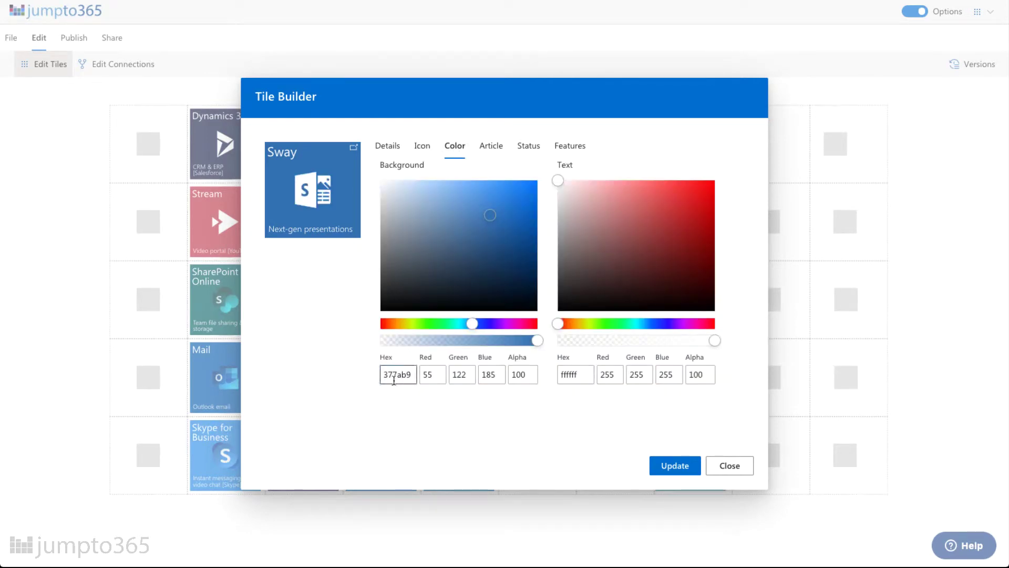
text(328272)
Mark the Sway tile as fully shareable and apply it to the table.
click(570, 148)
click(397, 194)
click(675, 466)
Add an app tile titled "PowerPoint Online" in the ninth column of the second row.
click(768, 221)
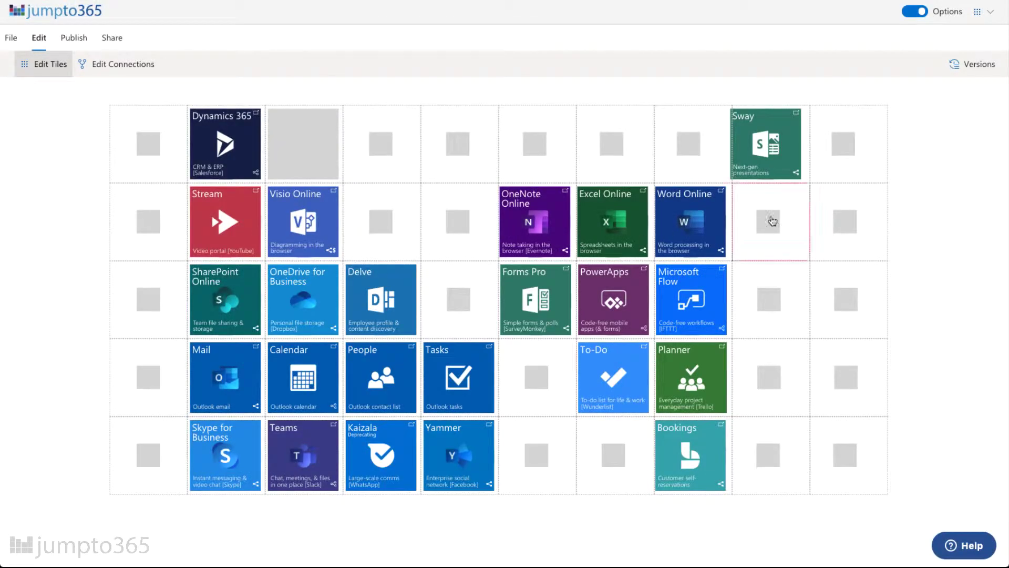
click(397, 218)
click(561, 389)
text(PowerPoint Online)
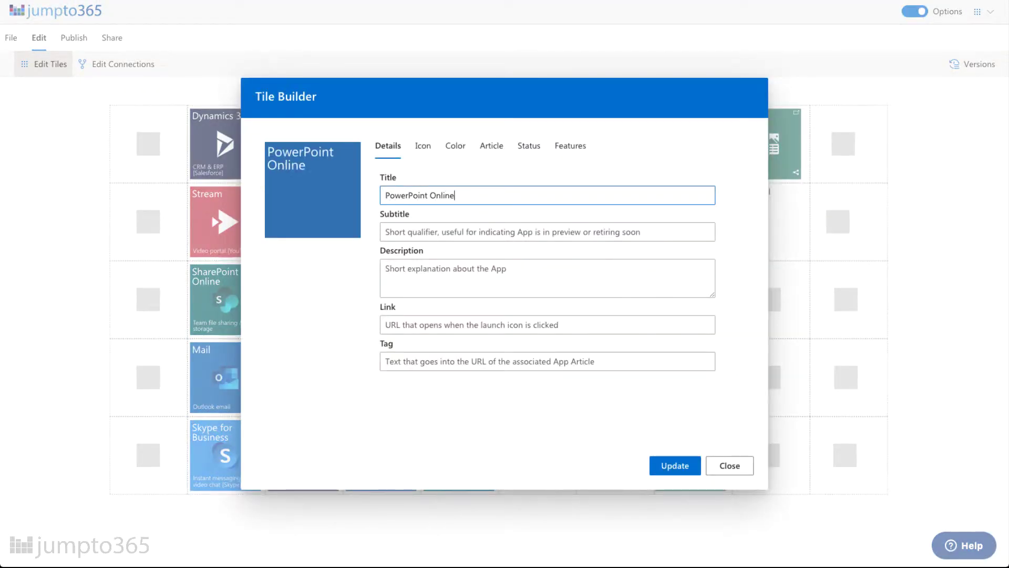
key(Tab)
text(Presentations in the browser)
key(ctrl+a)
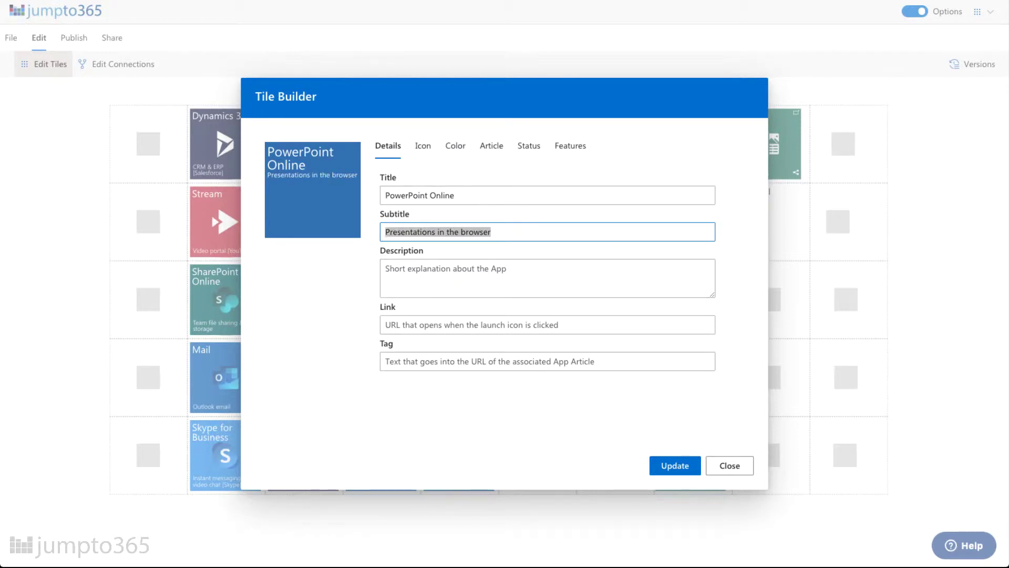
key(BackSpace)
key(Tab)
text(Presentations in th)
key(Tab)
text(http)
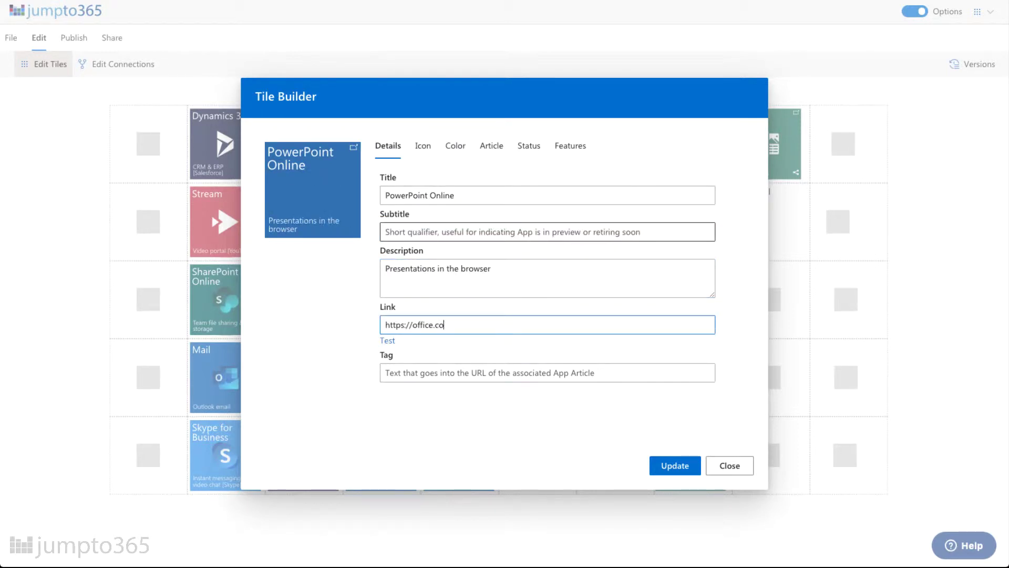
text(s://office.live.com/start/PowerPoint.aspx)
Give the PowerPoint Online tile the new coloured PowerPoint icon and a dark red background.
click(423, 146)
scroll(478, 386, down, 12)
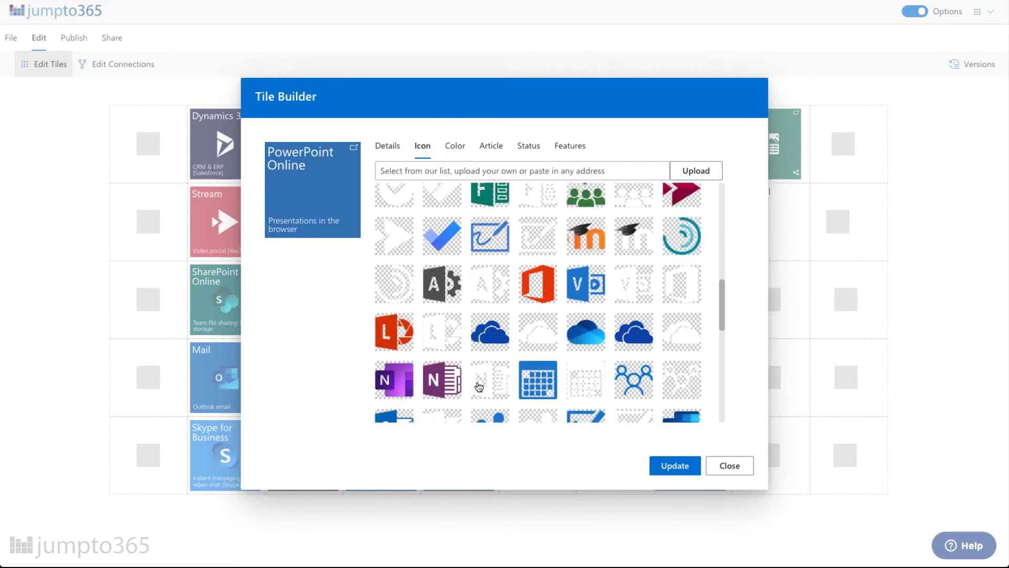
click(587, 279)
click(455, 146)
key(ctrl+v)
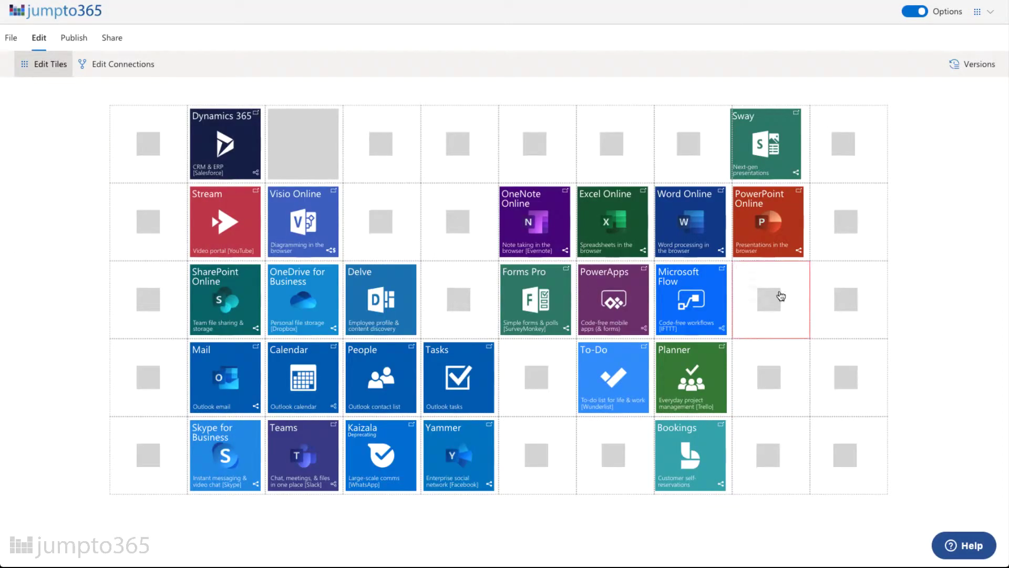
Add an app tile titled "Power BI" in the ninth column of the third row.
click(781, 296)
click(559, 388)
text(Power BI)
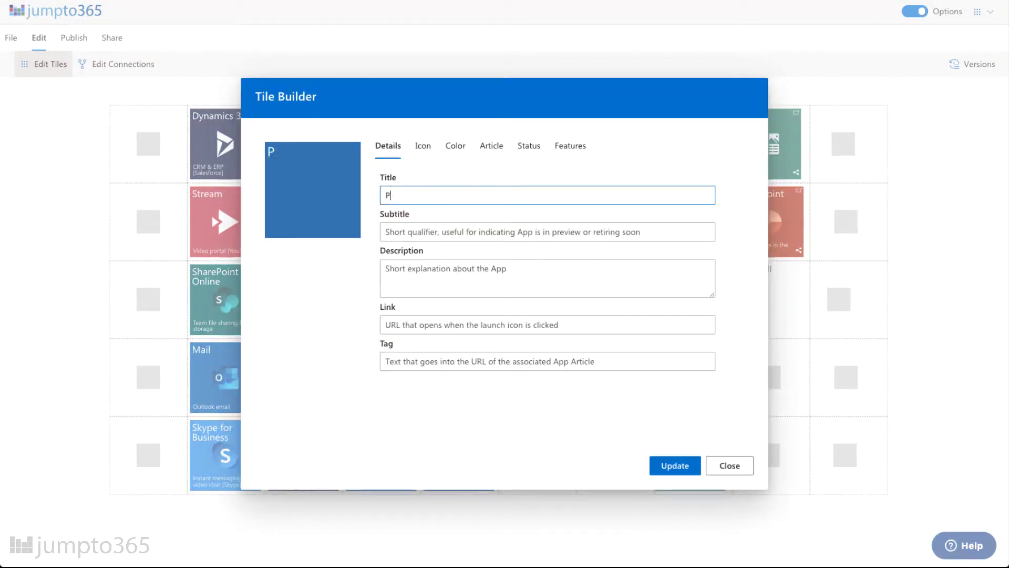
key(Tab)
key(Tab)
text(Business analytics & dashboards)
key(Tab)
text(https:)
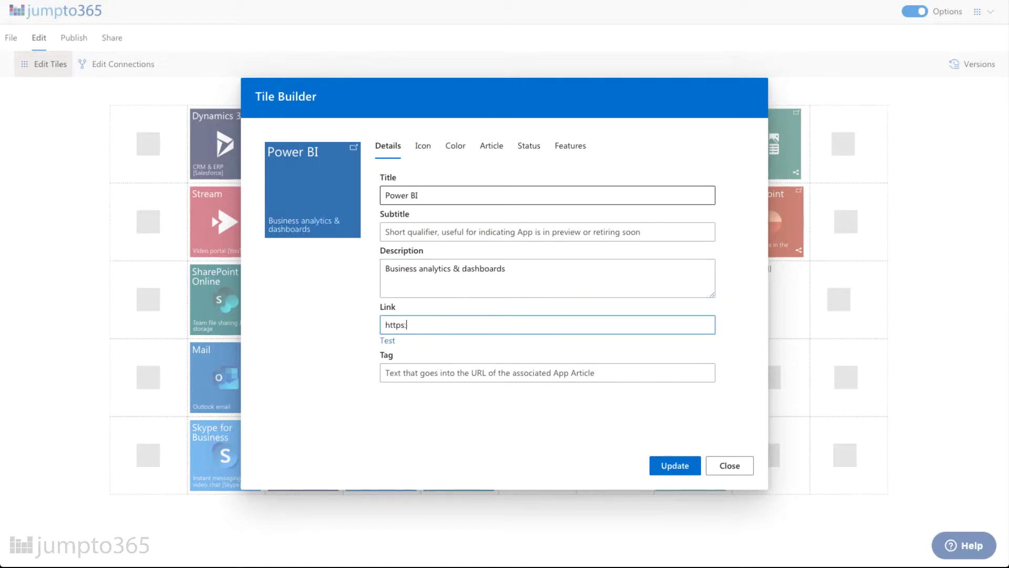
text(//app.powerbi.com)
Give the Power BI tile the white Power BI icon and a yellow background.
click(425, 146)
scroll(509, 293, down, 10)
click(439, 293)
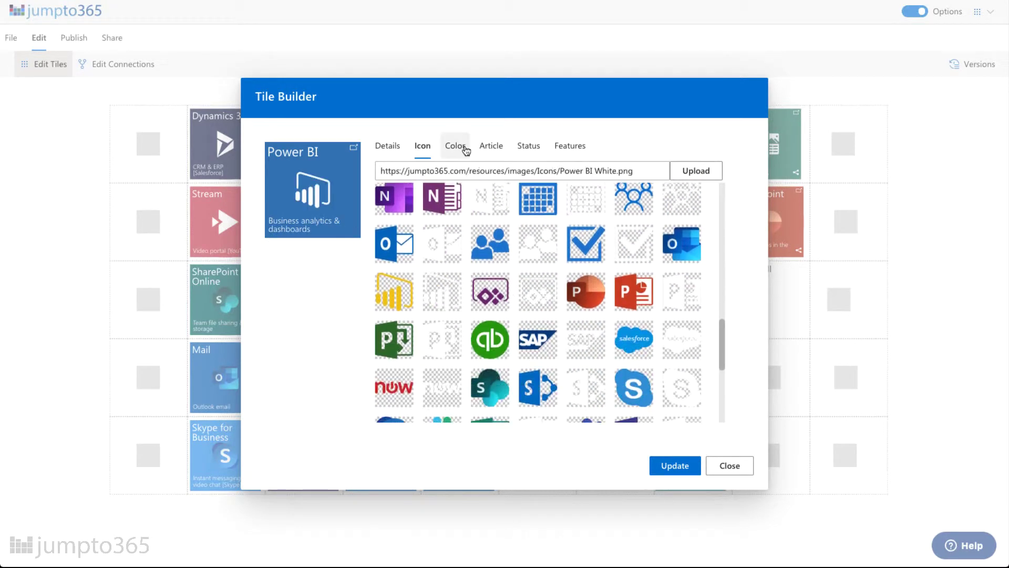
click(462, 147)
double_click(393, 371)
text(f2c811)
Mark the Power BI tile as partly shareable and premium, and apply it to the table.
click(570, 147)
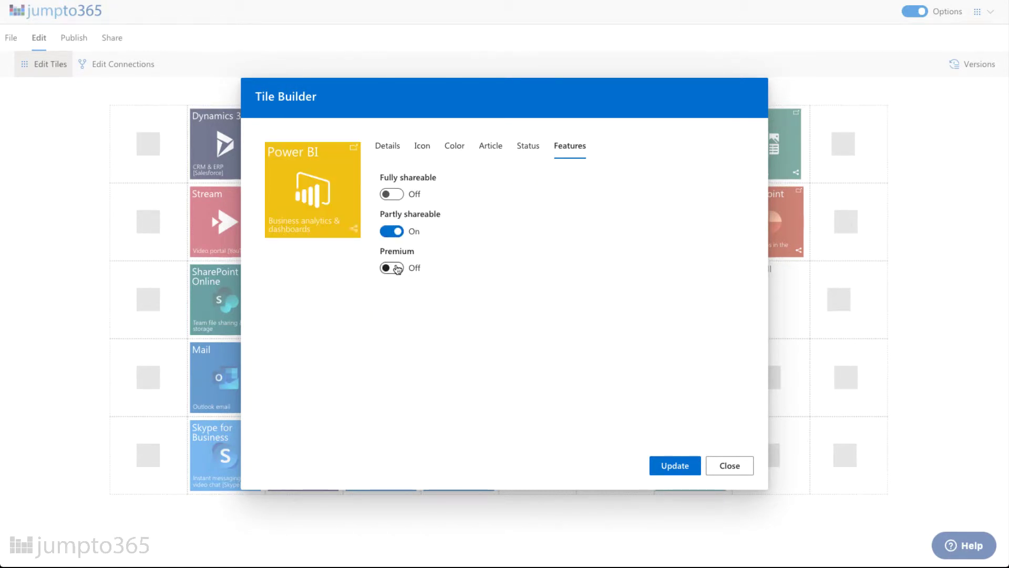
click(397, 269)
click(674, 466)
Add an app tile titled "Project Online" in the ninth column of the fourth row.
click(755, 352)
click(397, 223)
click(560, 388)
click(407, 198)
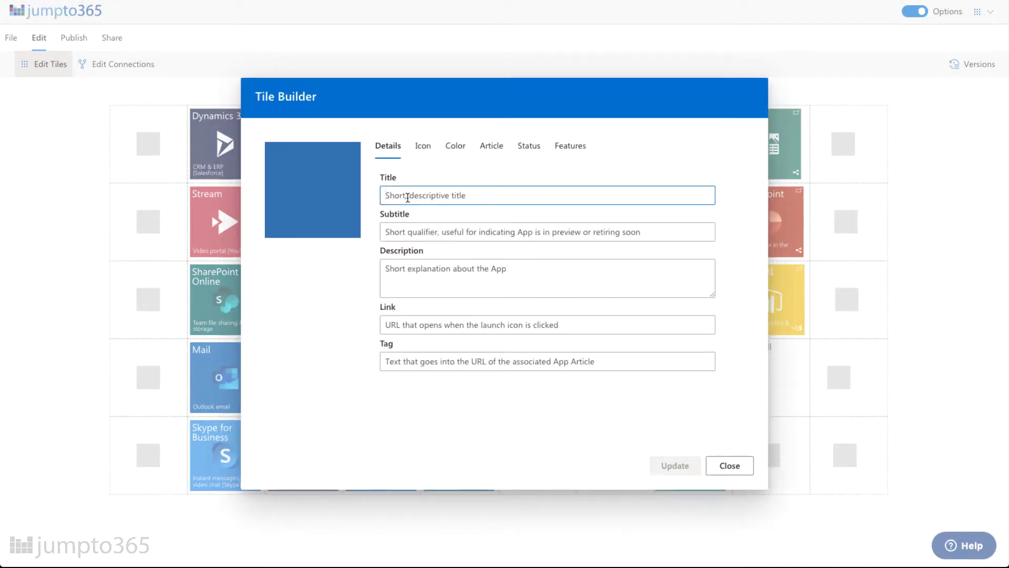
text(Project Online)
Describe the Project Online tile as "Premium project management" and enter its https web address as the link.
key(Tab)
text(Premium project management)
key(Tab)
text(https:)
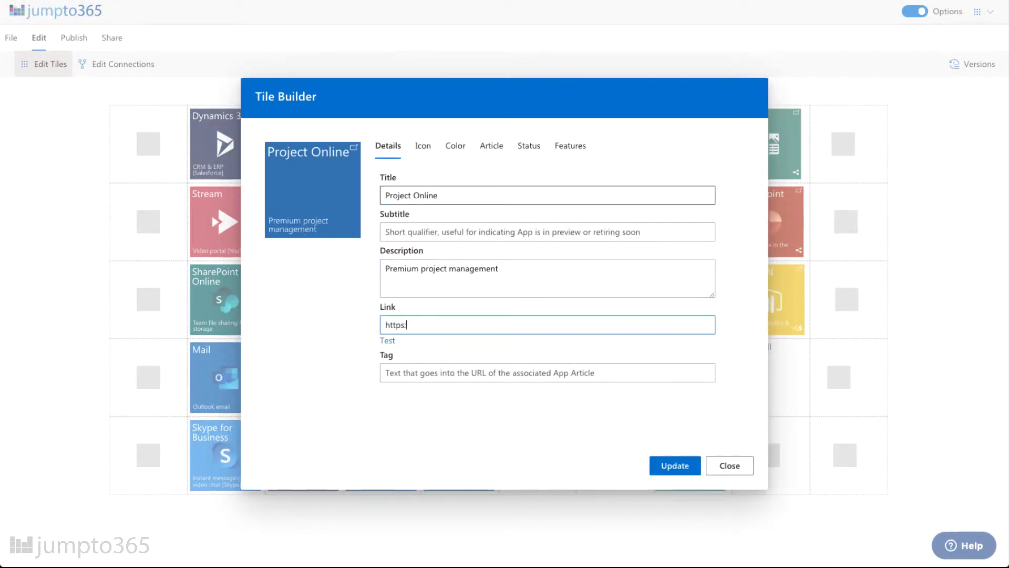
Give the Project Online tile the white Microsoft Project icon and a dark green background.
click(423, 146)
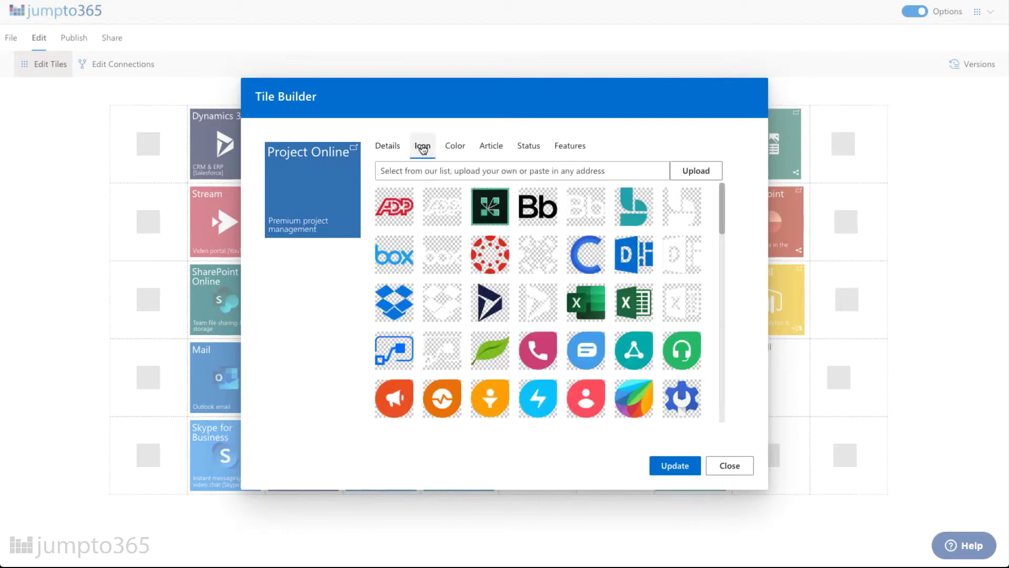
scroll(500, 348, down, 6)
click(442, 364)
click(455, 146)
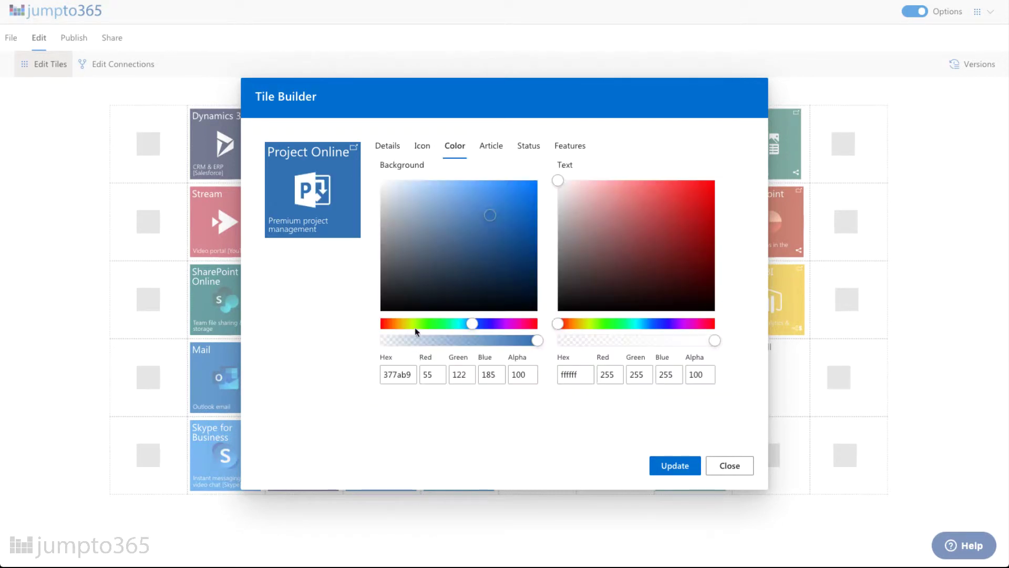
double_click(397, 375)
text(34722d)
Mark the Project Online tile as premium and apply it to the table.
click(570, 145)
click(392, 268)
click(680, 467)
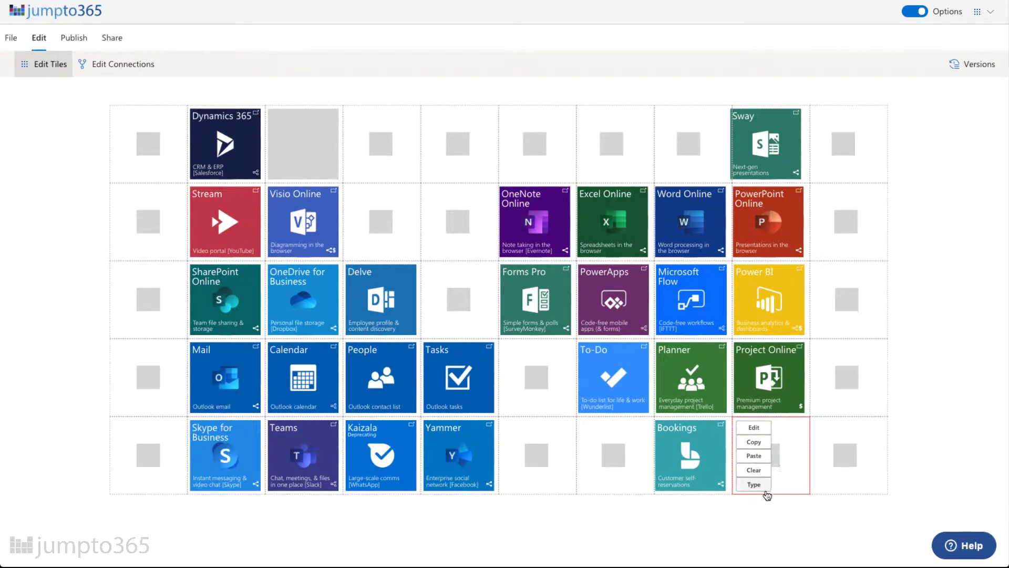
Add an app tile titled "StaffHub" in the ninth column of the fifth row.
click(765, 486)
click(398, 220)
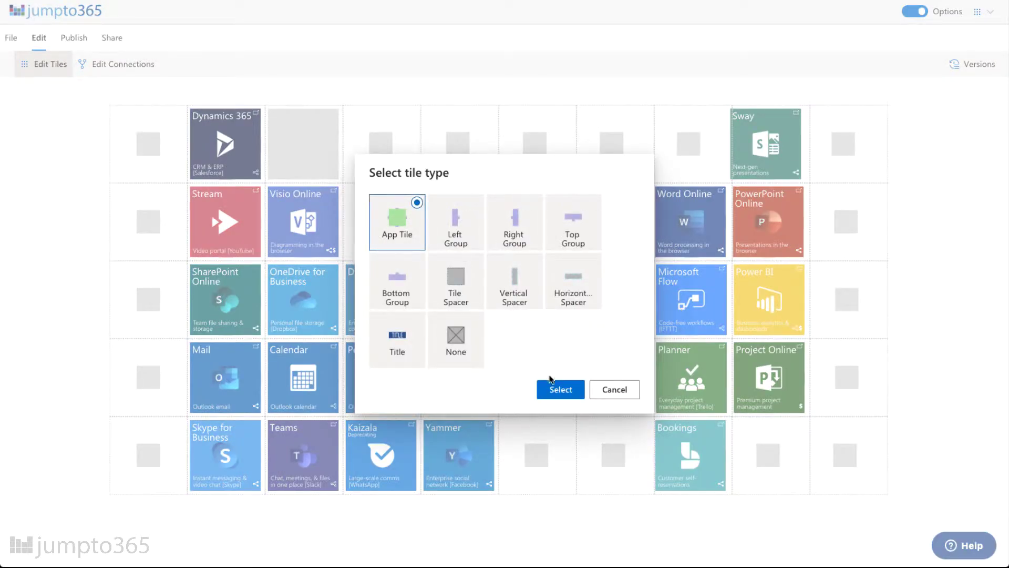
click(557, 389)
click(409, 195)
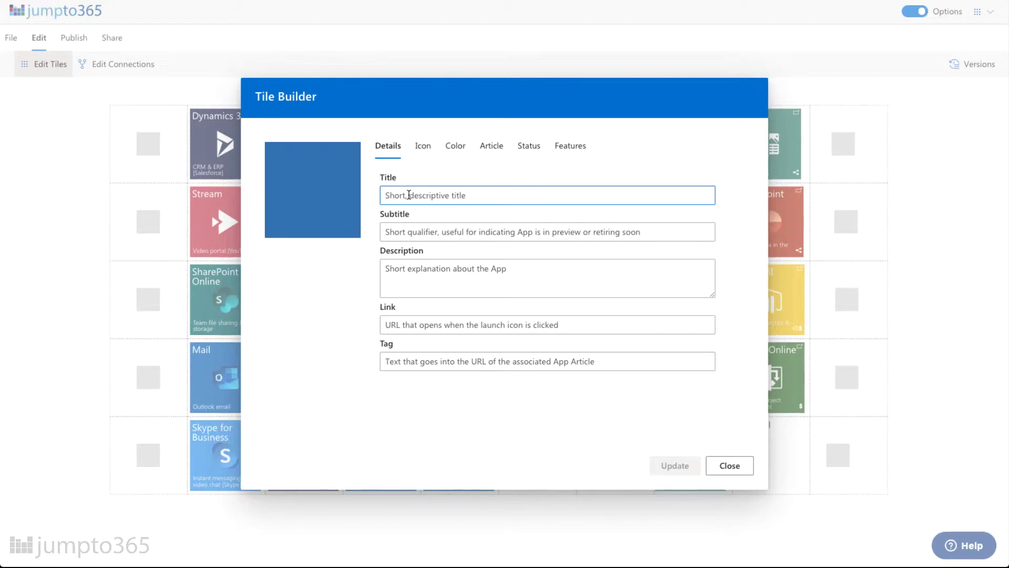
text(StaffHub)
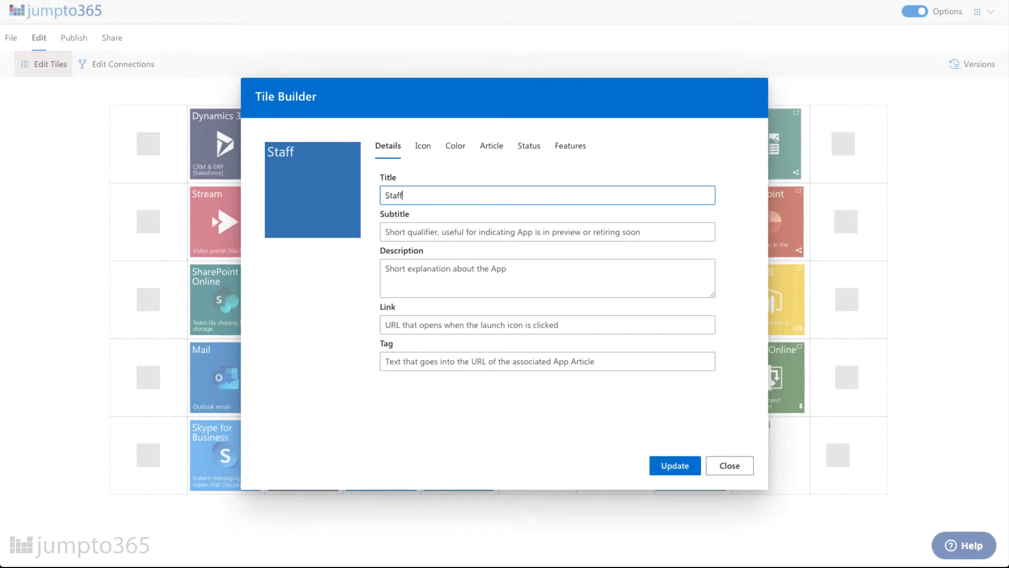
Give the StaffHub tile the subtitle "Deprecating" and the description "Frontline employee hub & scheduler".
key(Tab)
text(Dep)
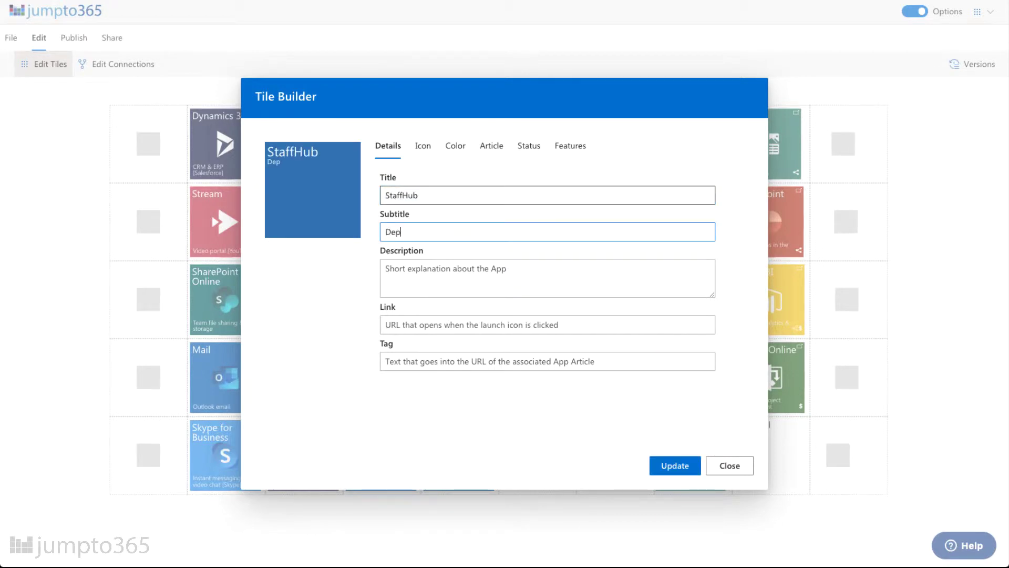
text(recating)
key(Tab)
text(Fro)
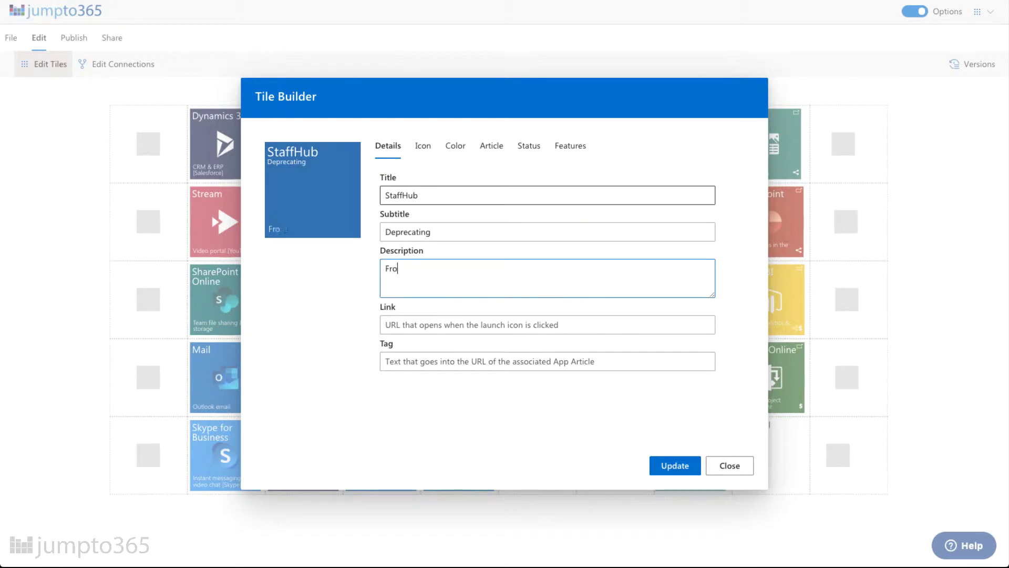
text(ntline employe)
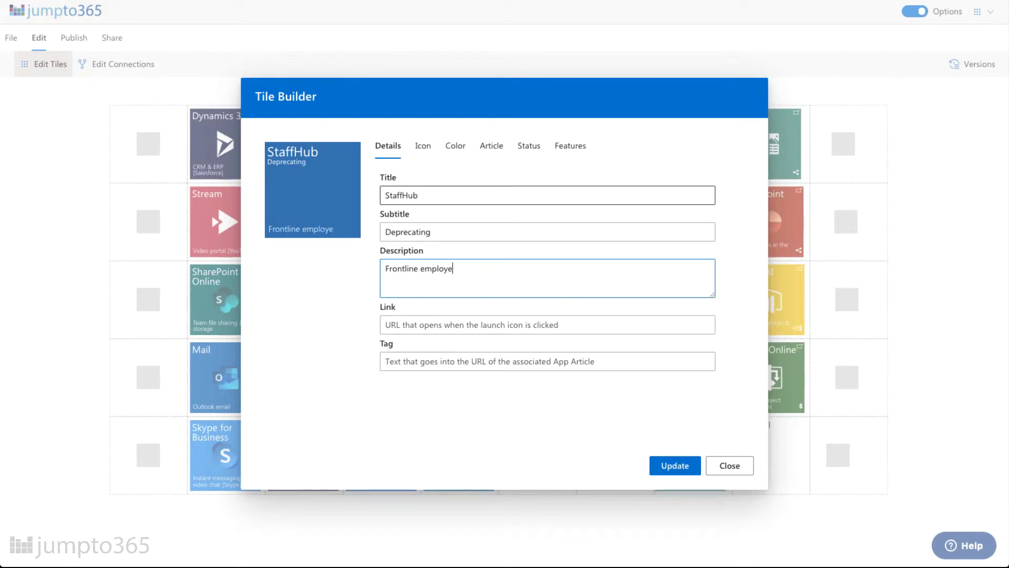
text(e hub & scheduler)
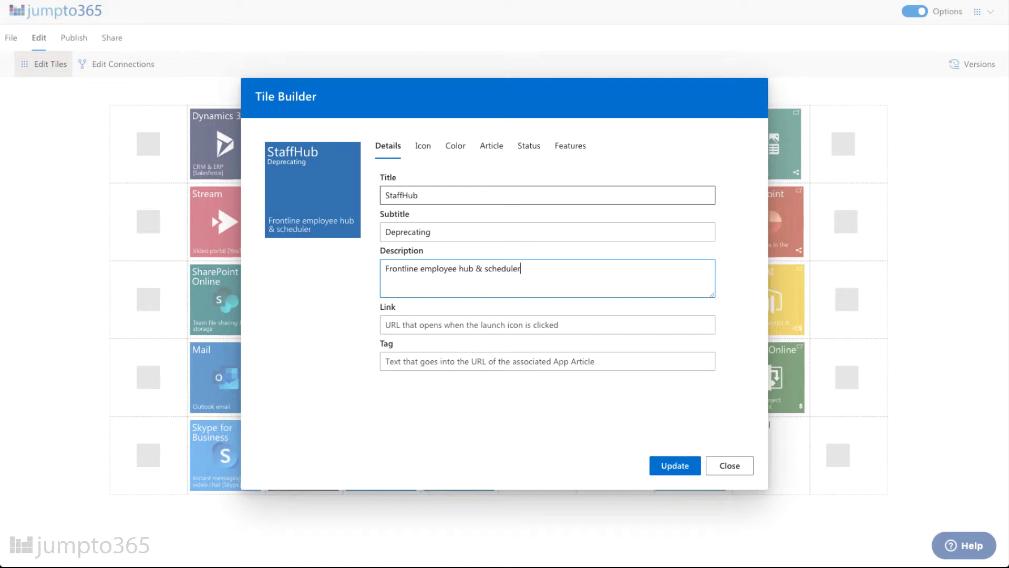
Upload StaffHub White.png from the Desktop folder as the StaffHub tile's icon.
click(423, 146)
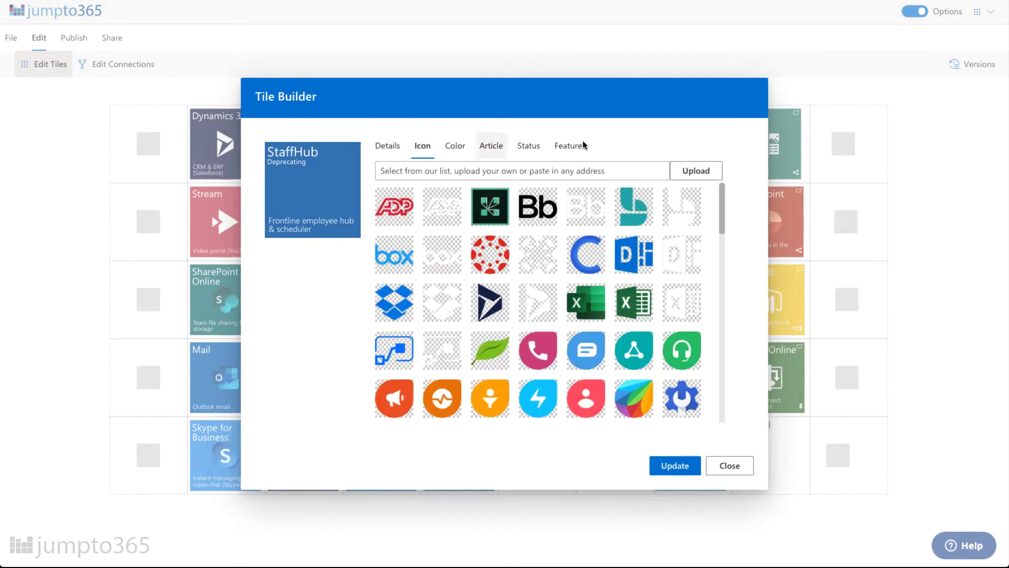
click(695, 170)
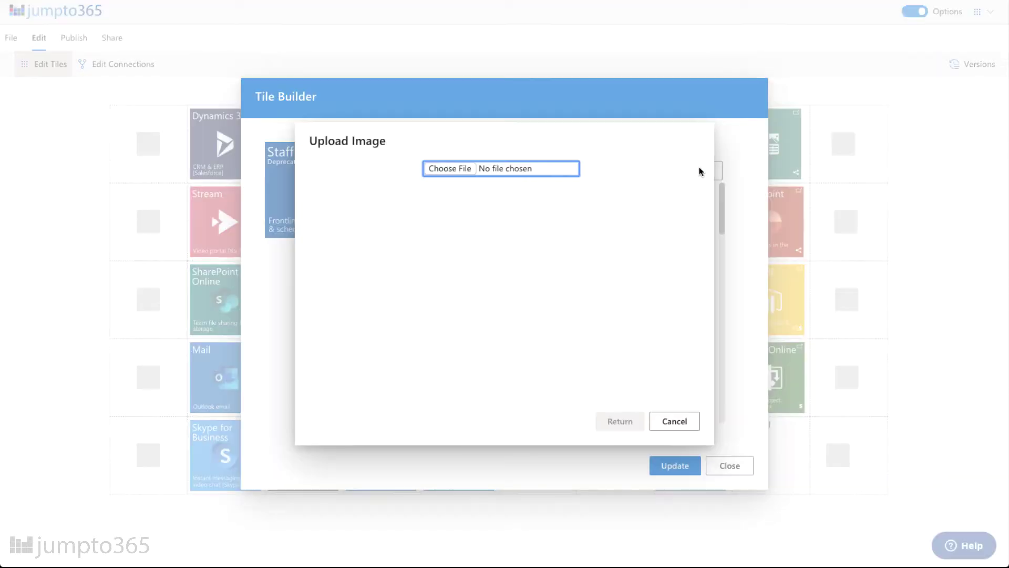
click(463, 171)
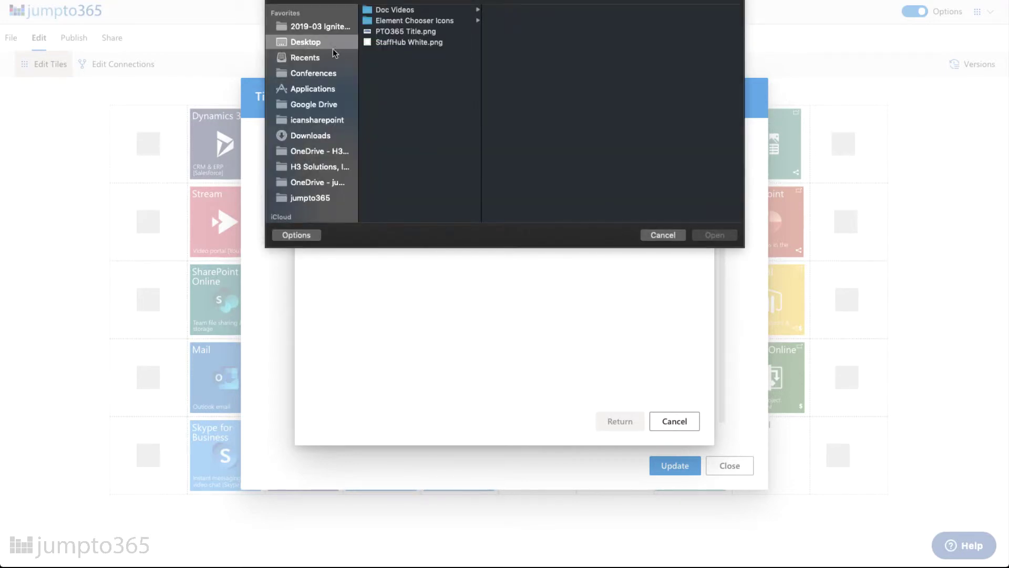
click(401, 42)
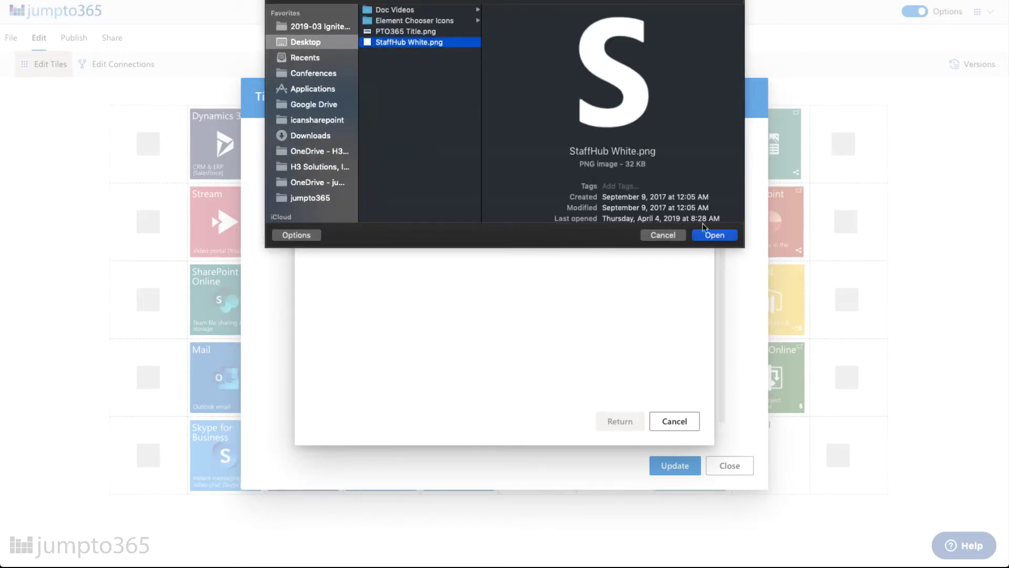
click(715, 239)
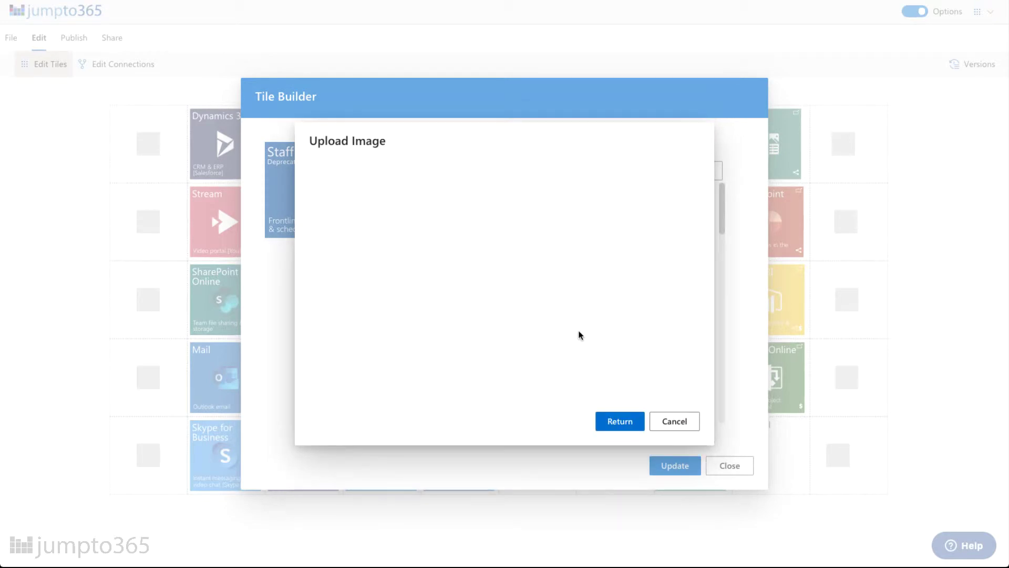
click(625, 425)
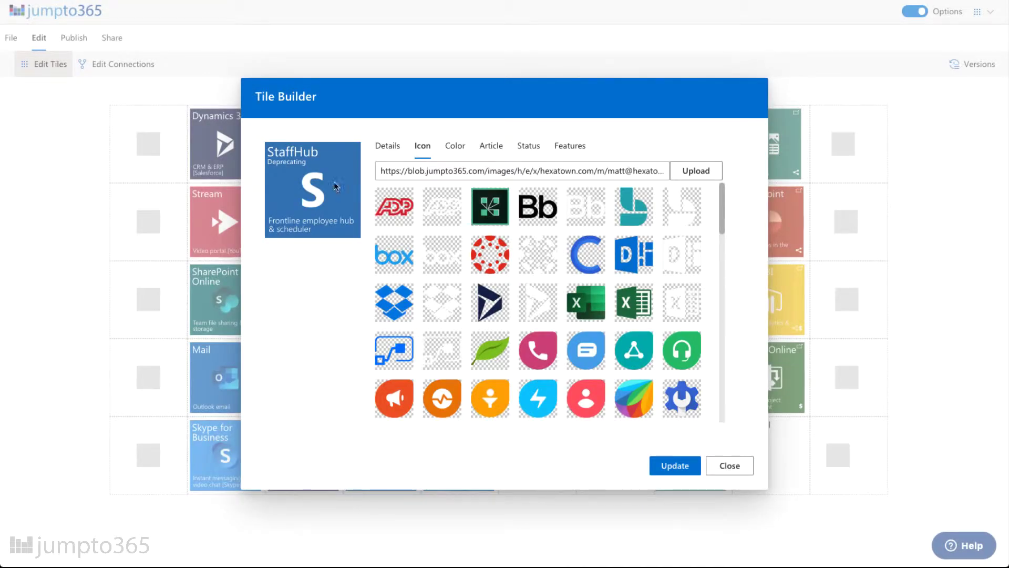
Set the StaffHub tile's background colour to 4dc9c2.
click(455, 146)
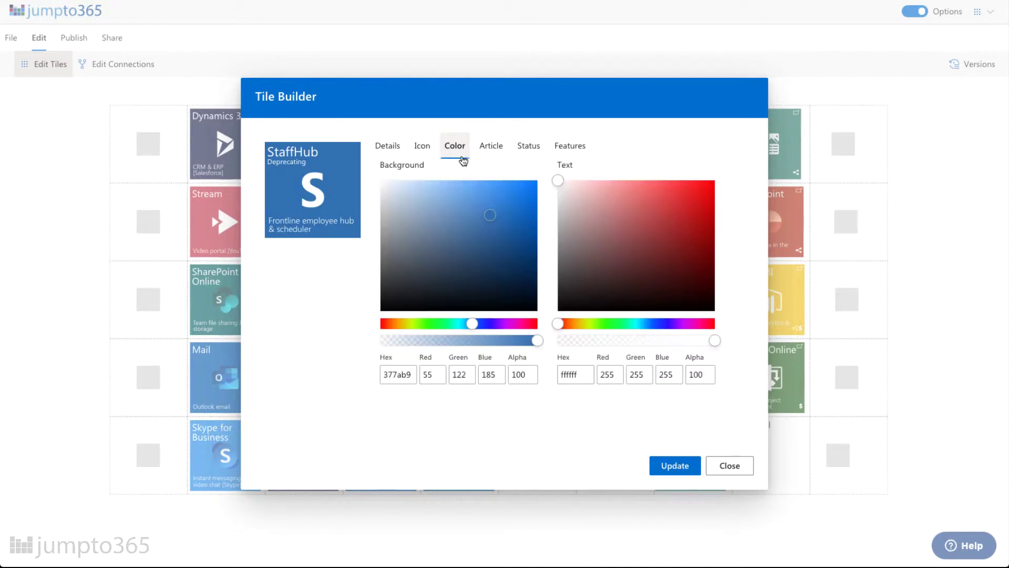
double_click(401, 371)
text(4dc9c2)
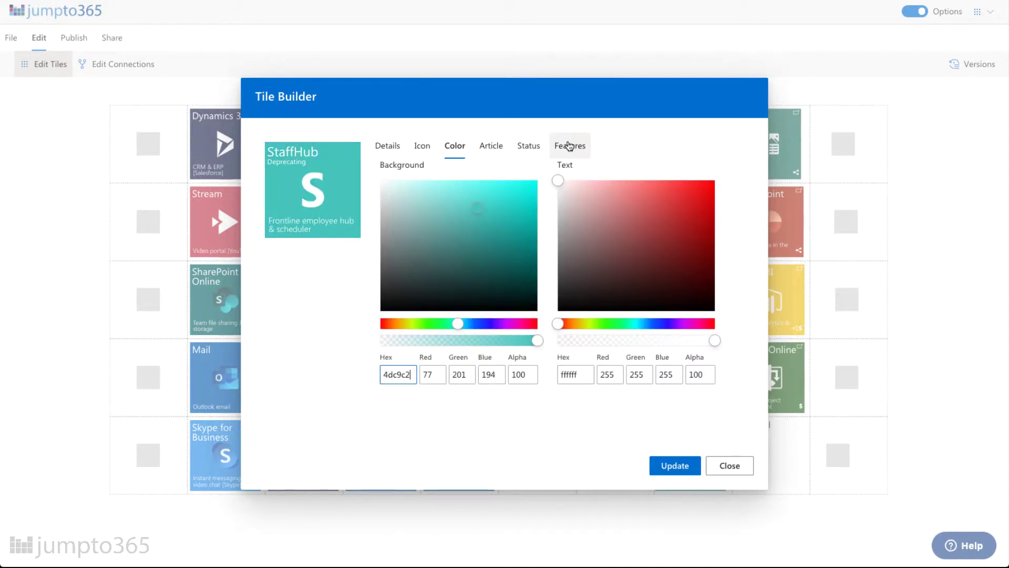
Save the StaffHub tile's changes and preview the table outside tile-editing mode.
click(671, 467)
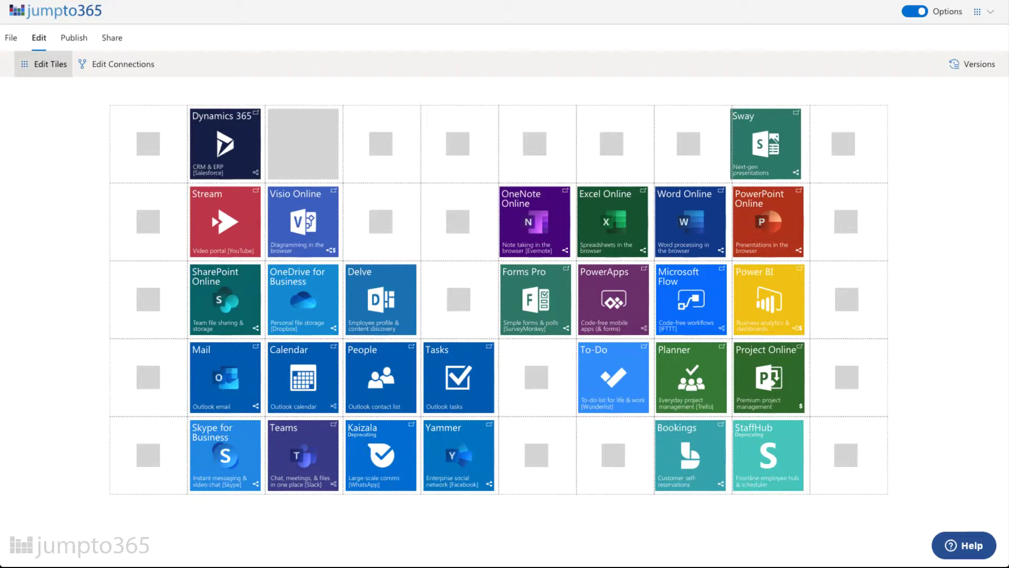
click(150, 145)
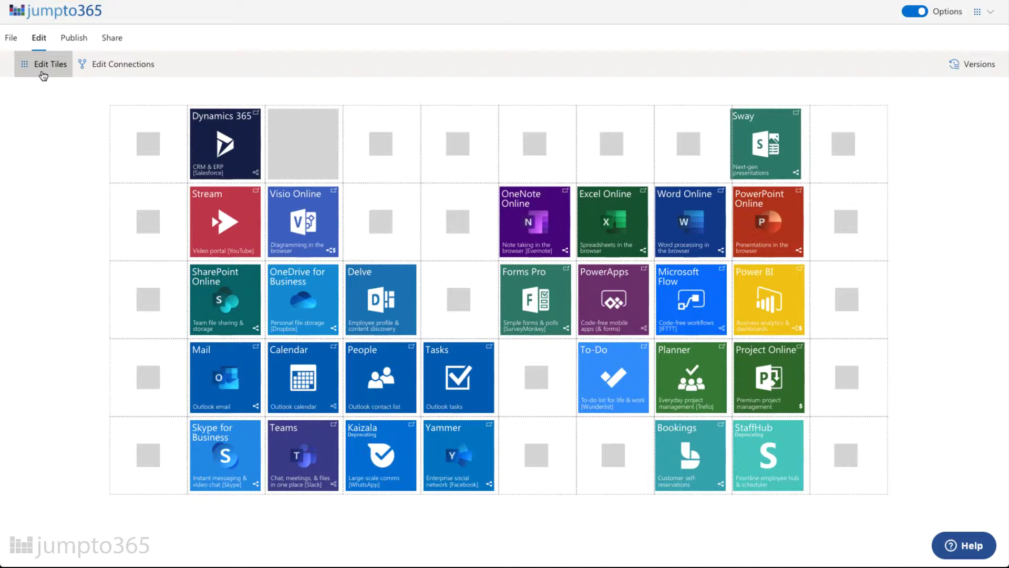
click(43, 74)
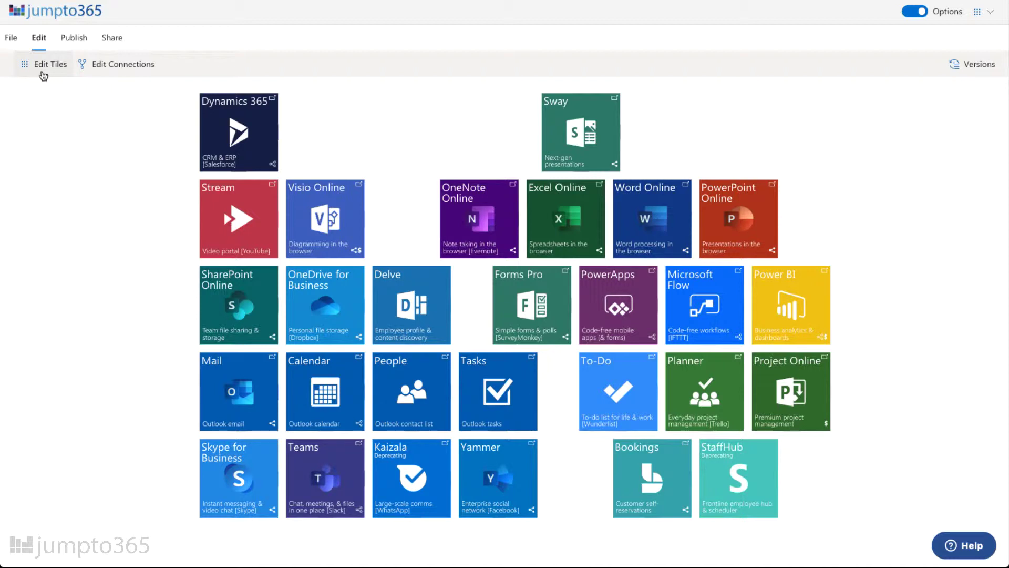
Resume tile editing and place vertical spacers in the first column of the first and second rows.
click(43, 74)
mouse_move(162, 140)
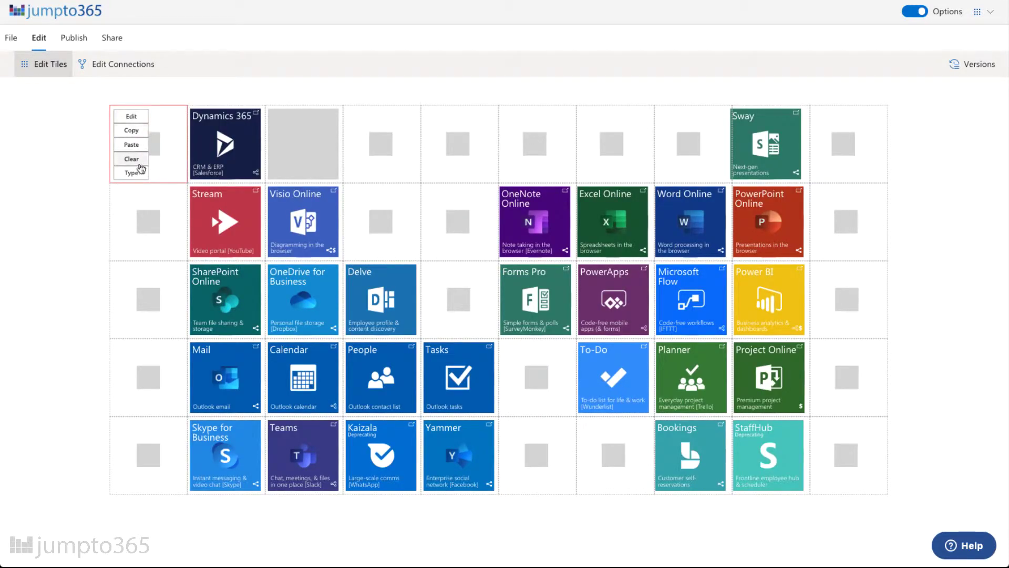
click(131, 173)
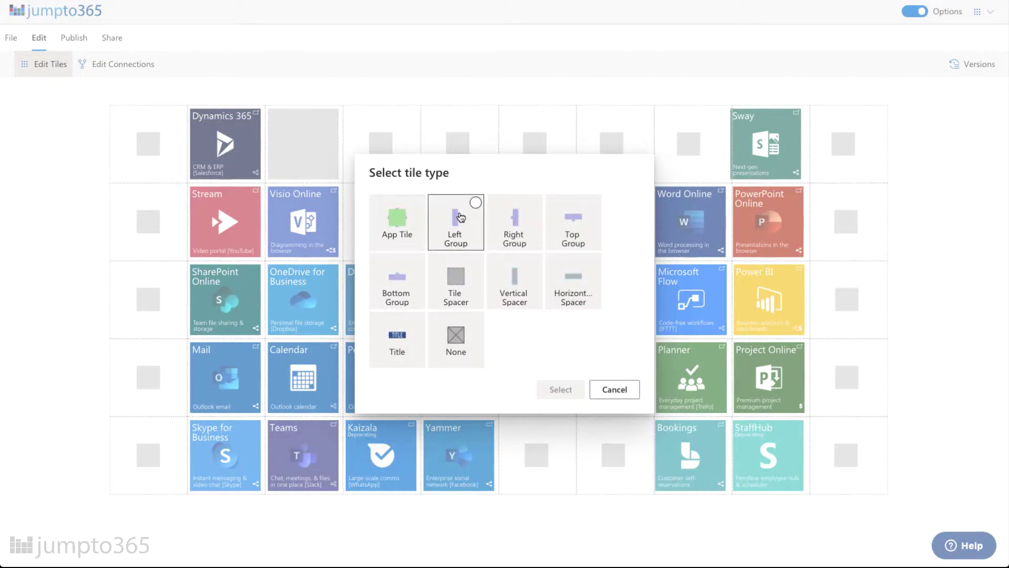
click(522, 280)
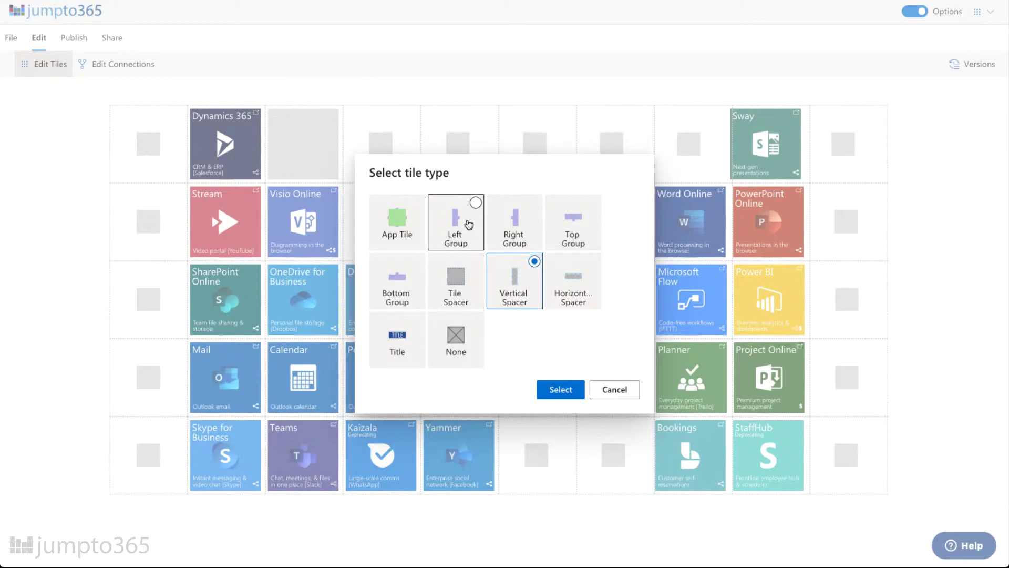
click(561, 389)
mouse_move(174, 211)
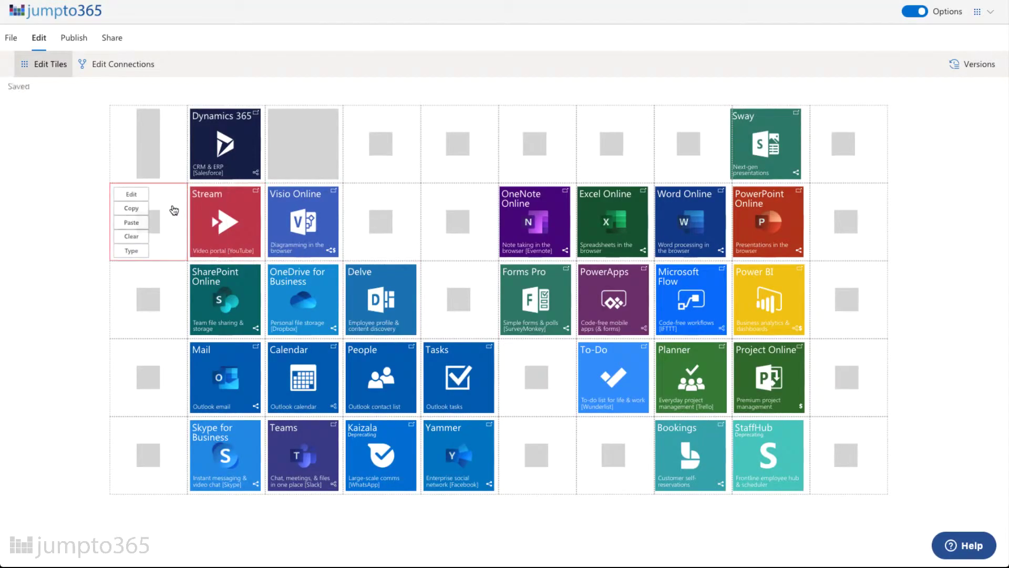
click(131, 250)
click(509, 296)
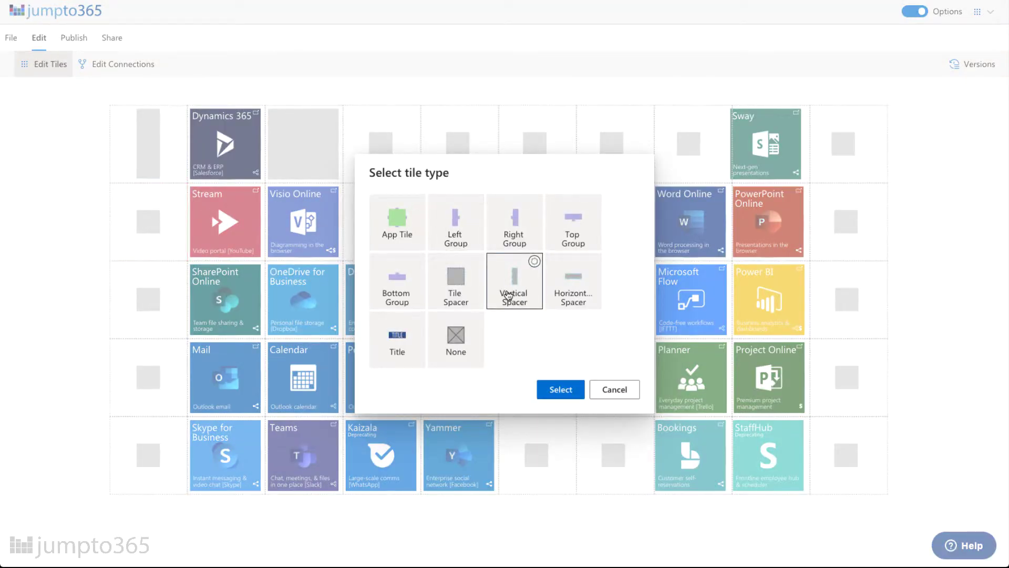
click(561, 389)
Add a left group tile titled "File storage & collaboration" in the first column of the third row.
mouse_move(139, 270)
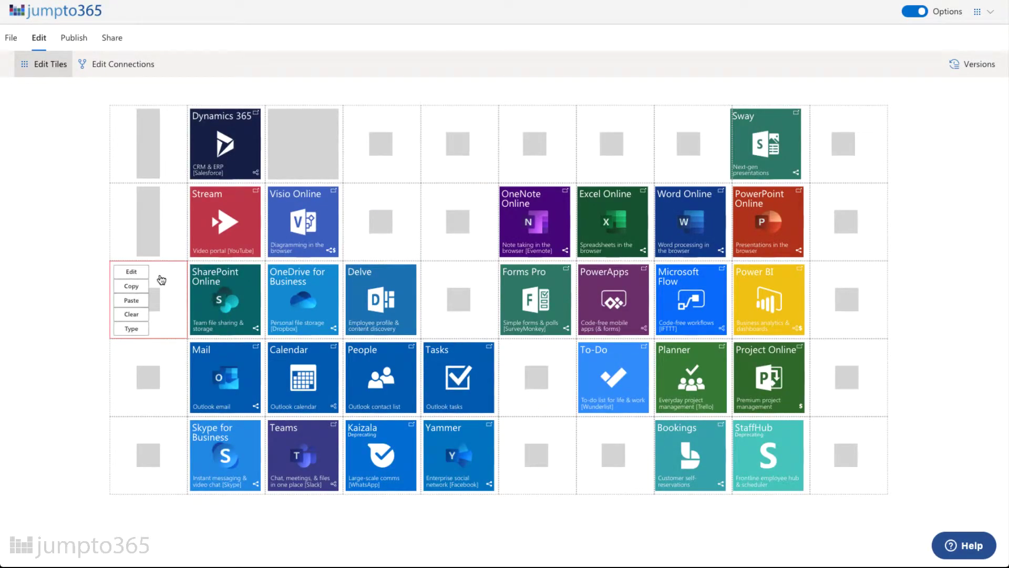
click(132, 329)
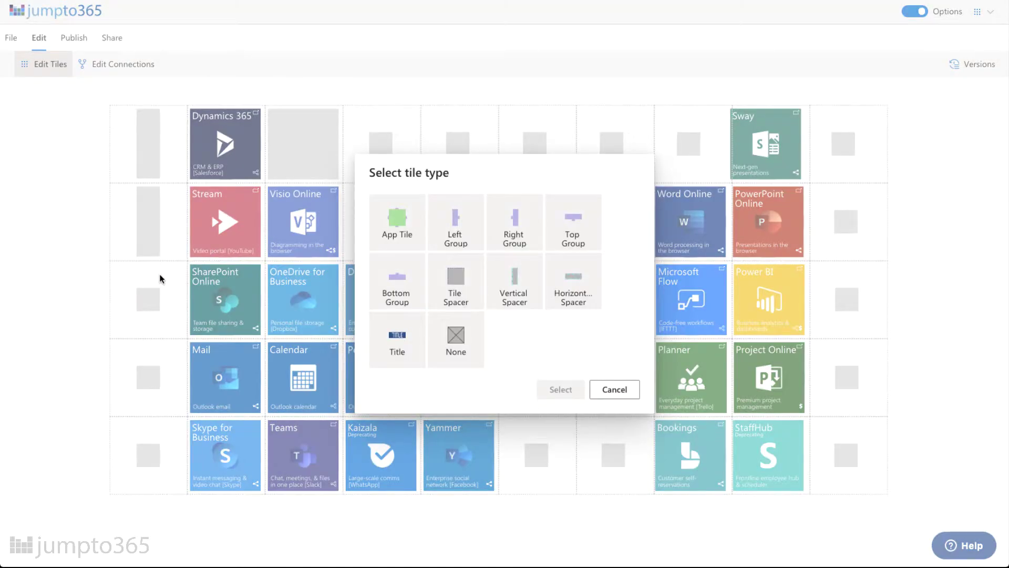
click(472, 205)
click(551, 389)
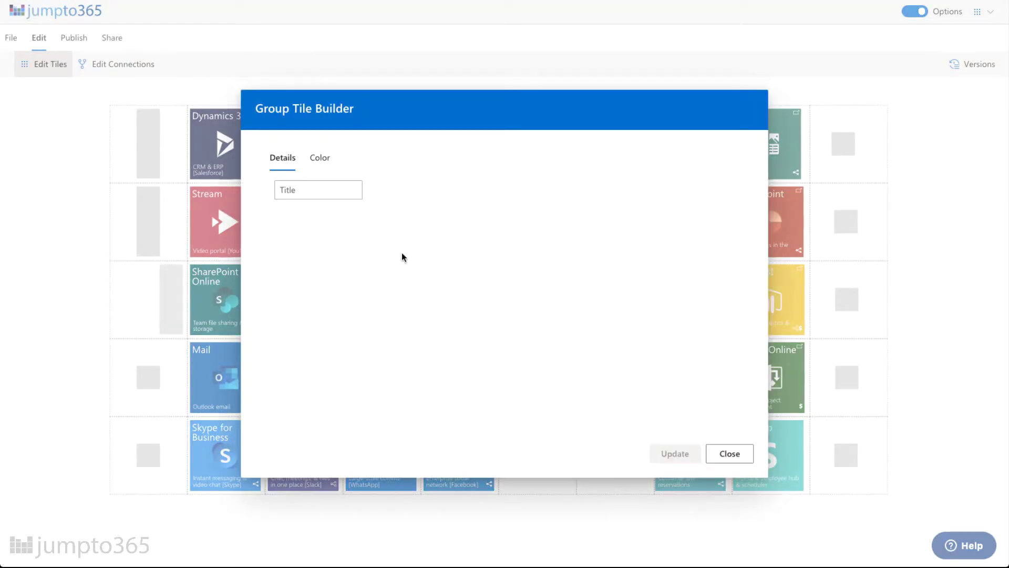
click(312, 190)
text(File storage )
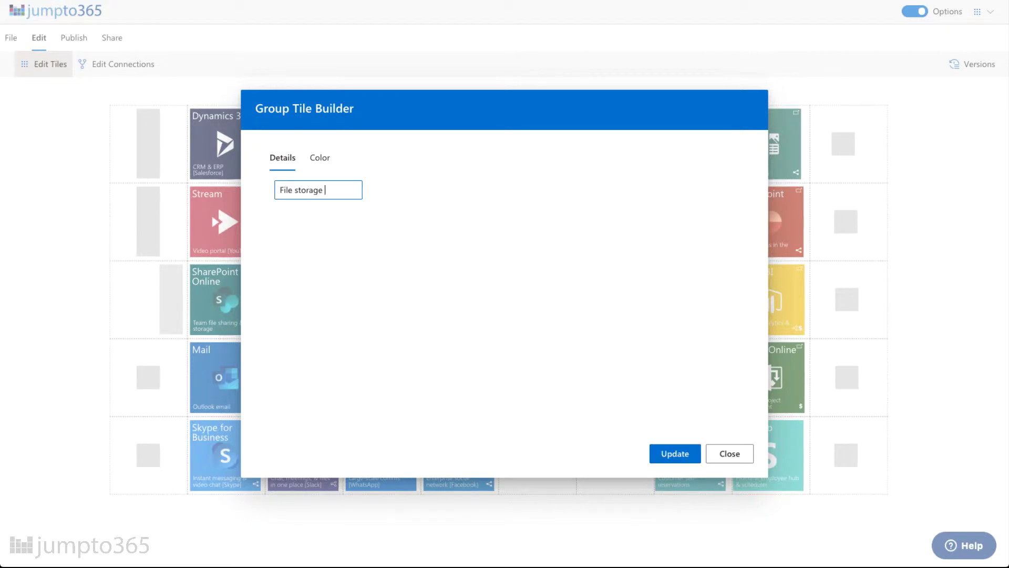
text(& collaboration)
Set the File storage & collaboration group tile's background colour to b3e6a9.
click(317, 158)
click(293, 387)
double_click(293, 387)
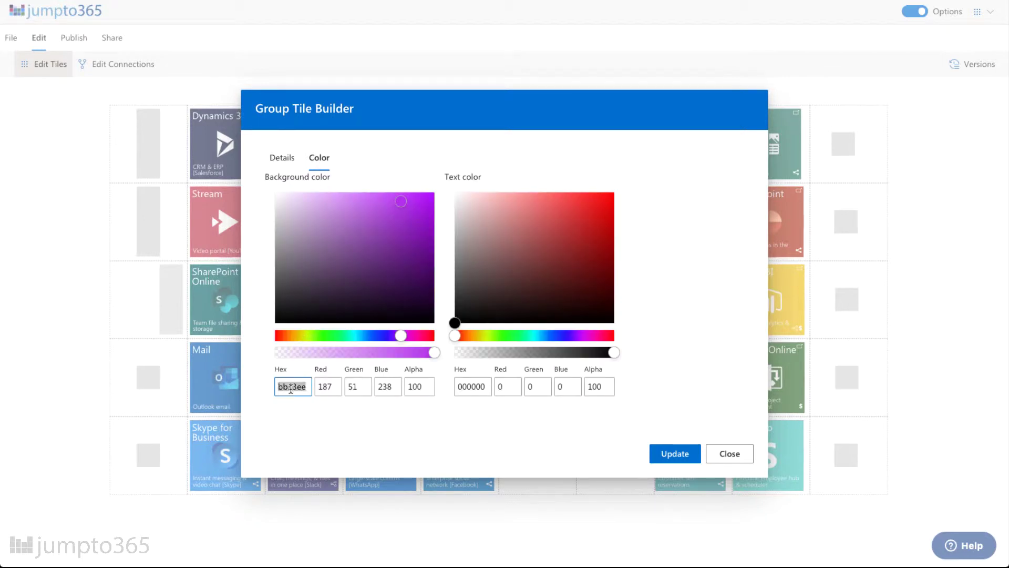
text(b3e6a9)
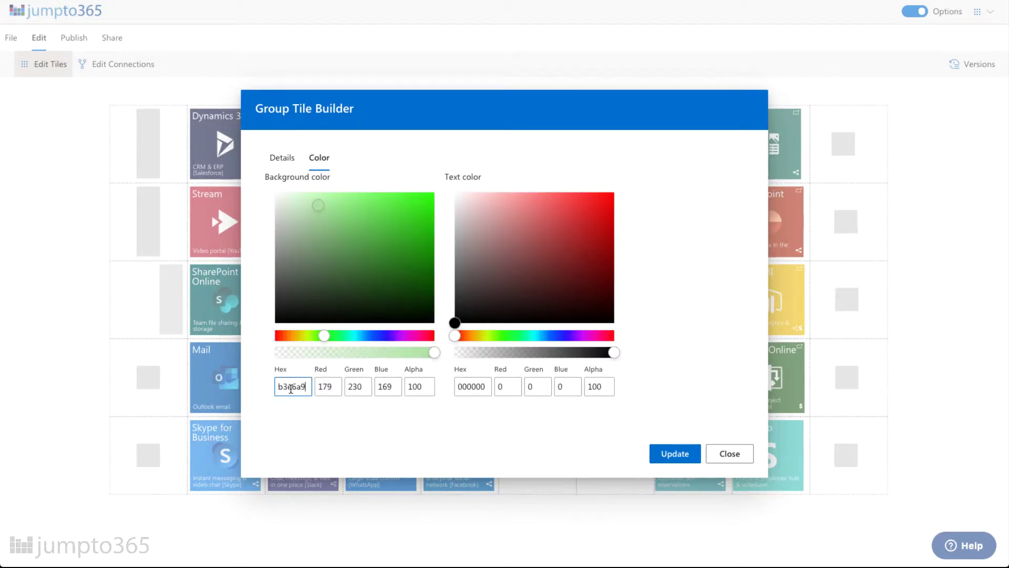
click(674, 456)
Add a left group tile titled "Outlook" with a light blue background in the first column of the fourth row.
mouse_move(175, 285)
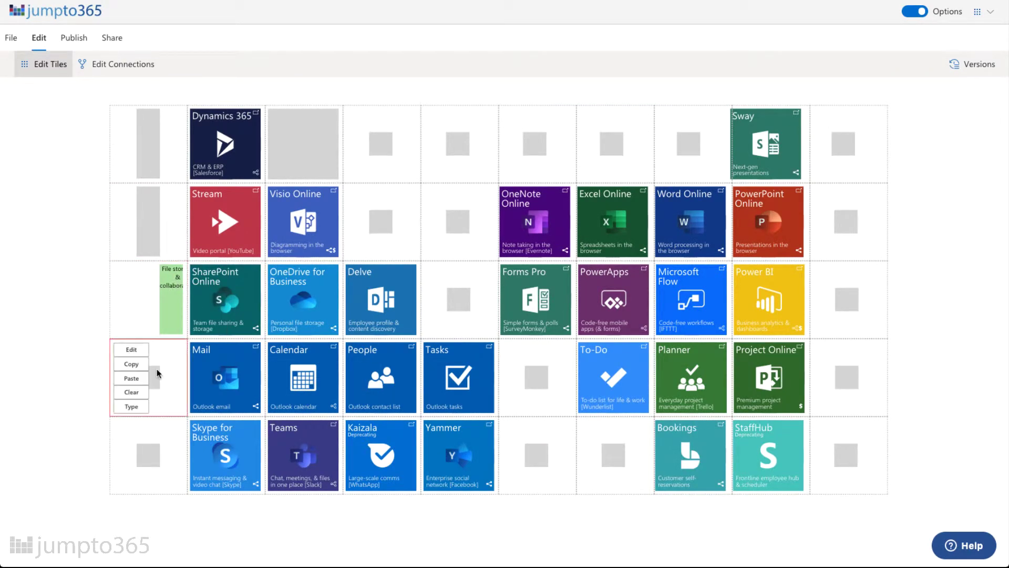
click(132, 407)
click(457, 223)
click(560, 392)
click(323, 153)
double_click(300, 386)
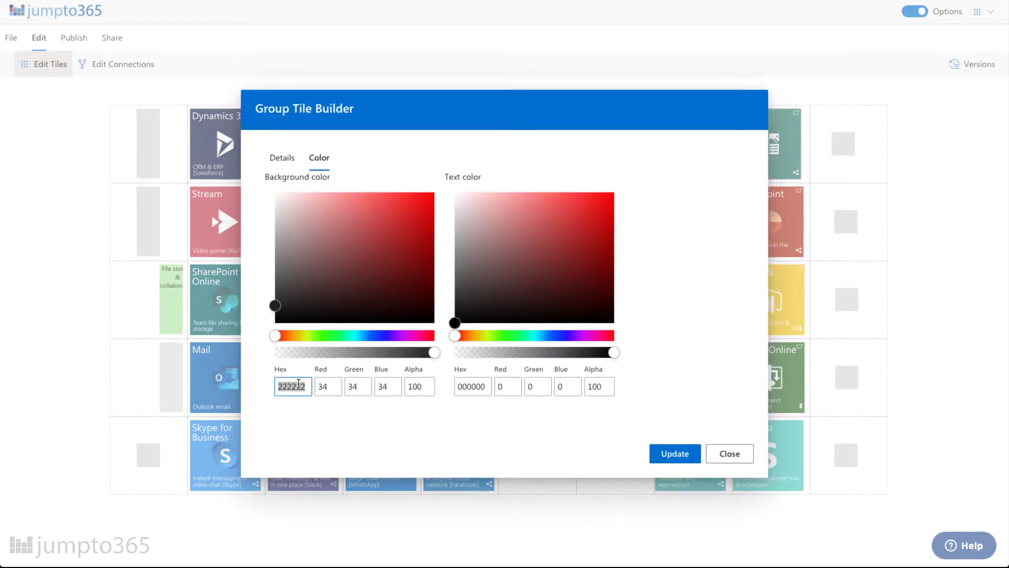
key(ctrl+v)
click(673, 453)
Add a left group tile titled "Chat & conferencing" with background colour babbe6 in the first column of the fifth row.
mouse_move(151, 451)
click(132, 485)
double_click(461, 241)
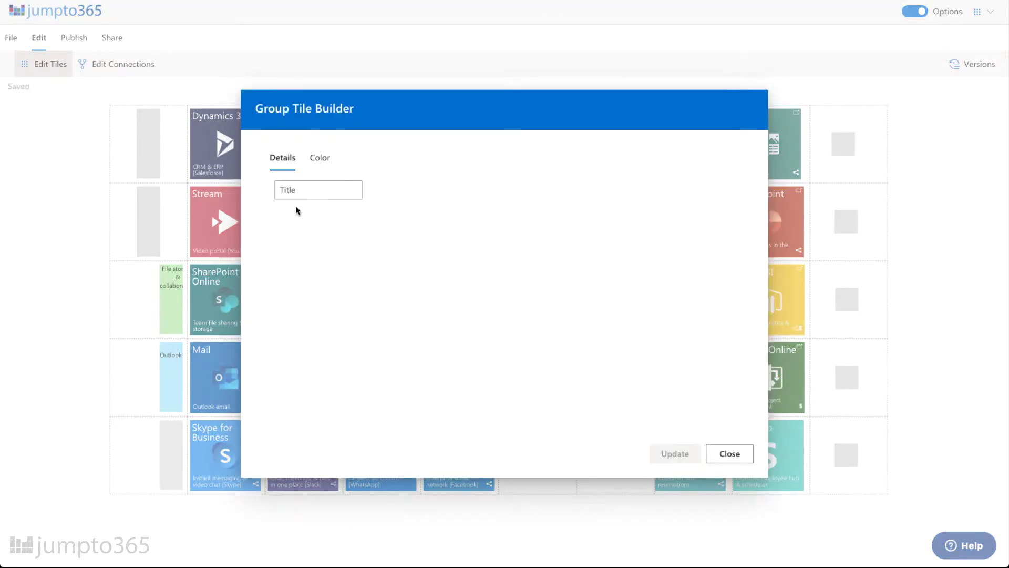
text(Chat & conferencing)
click(319, 158)
triple_click(286, 387)
text(babbe6)
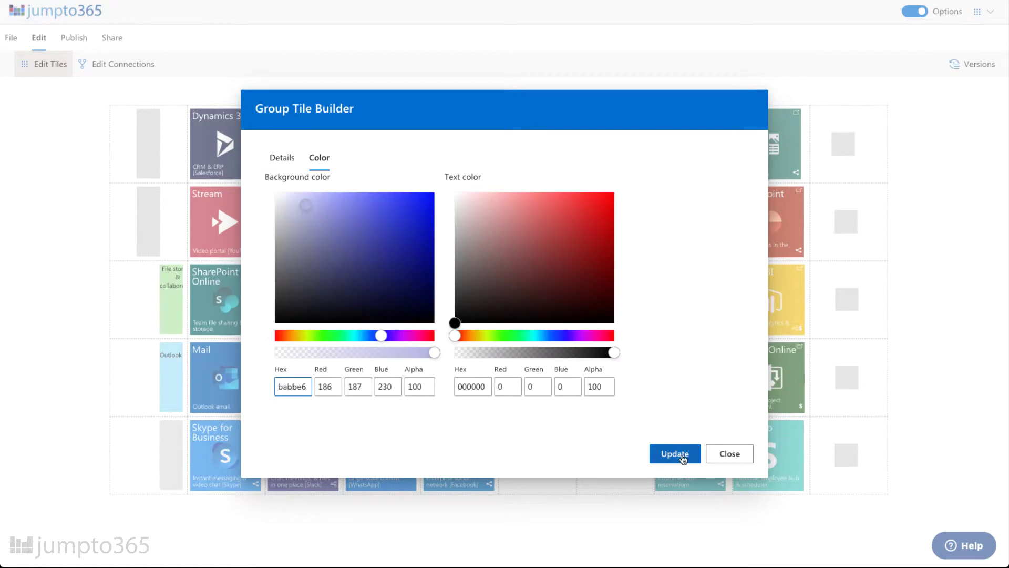
click(675, 454)
Add a right group tile titled "Presentations" with a light purple background in the tenth column of the first row.
mouse_move(858, 136)
click(832, 172)
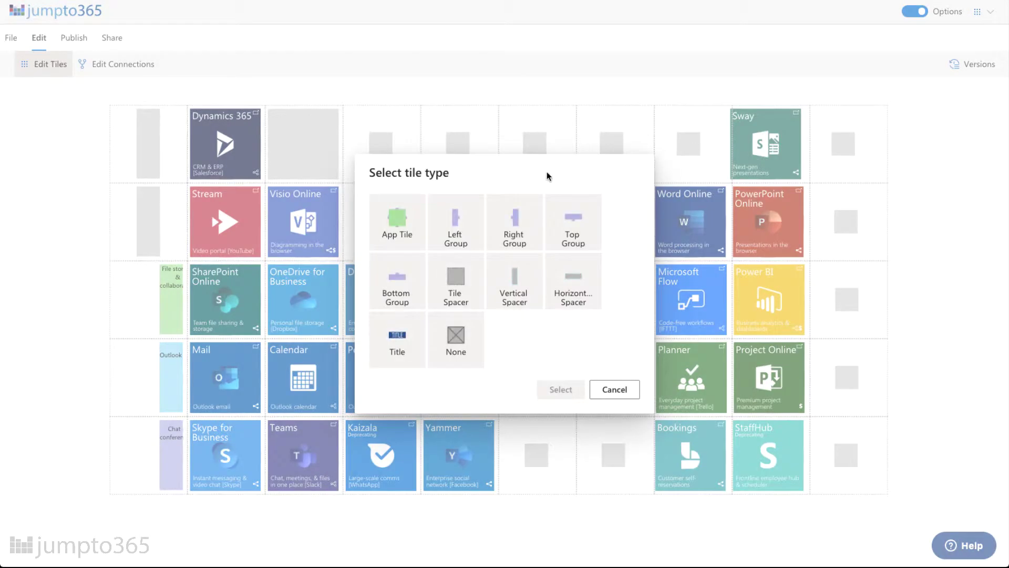
click(532, 208)
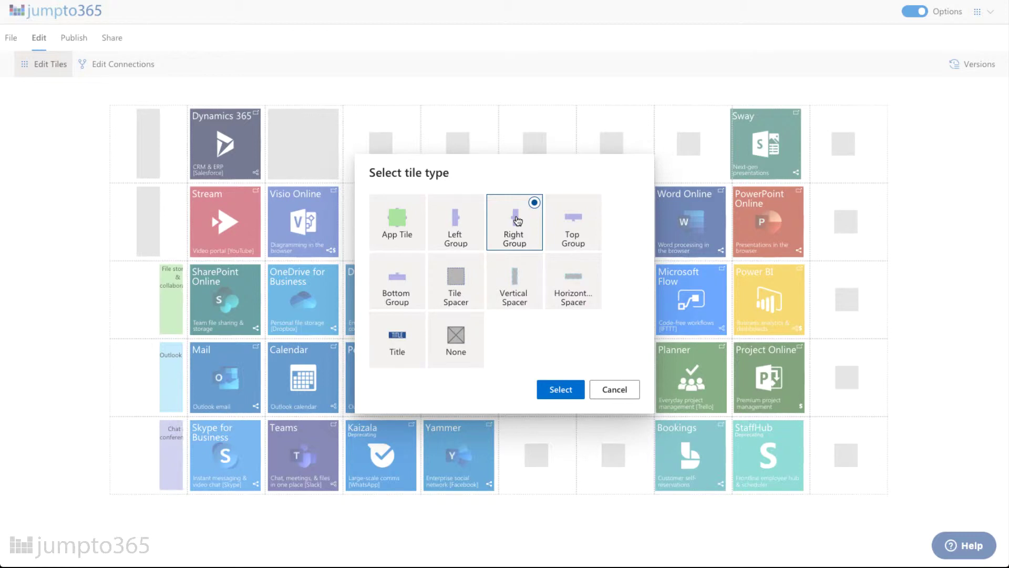
click(561, 389)
text(Present)
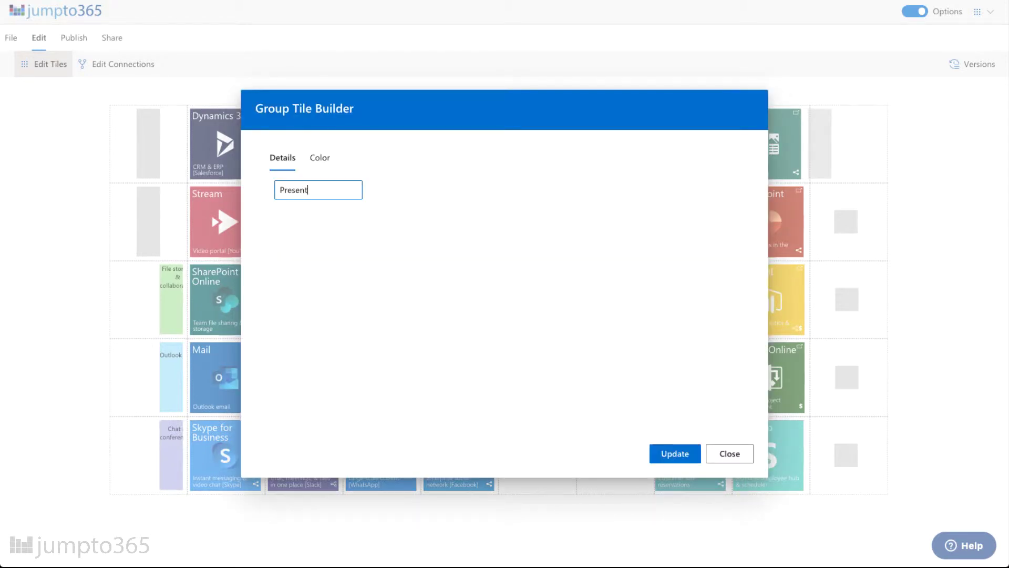
text(ations)
click(319, 157)
double_click(293, 386)
text(babbe6)
click(679, 455)
Add a right group tile titled "Office Online" with a light blue background in the tenth column of the second row.
click(847, 220)
click(515, 223)
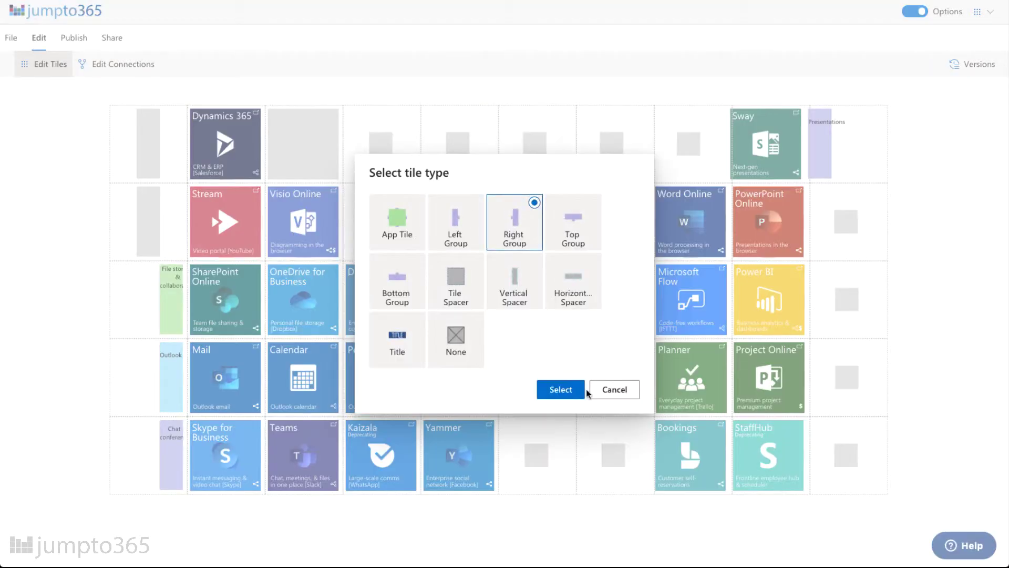
click(582, 389)
text(Office Online)
click(319, 157)
triple_click(288, 383)
key(ctrl+v)
click(673, 453)
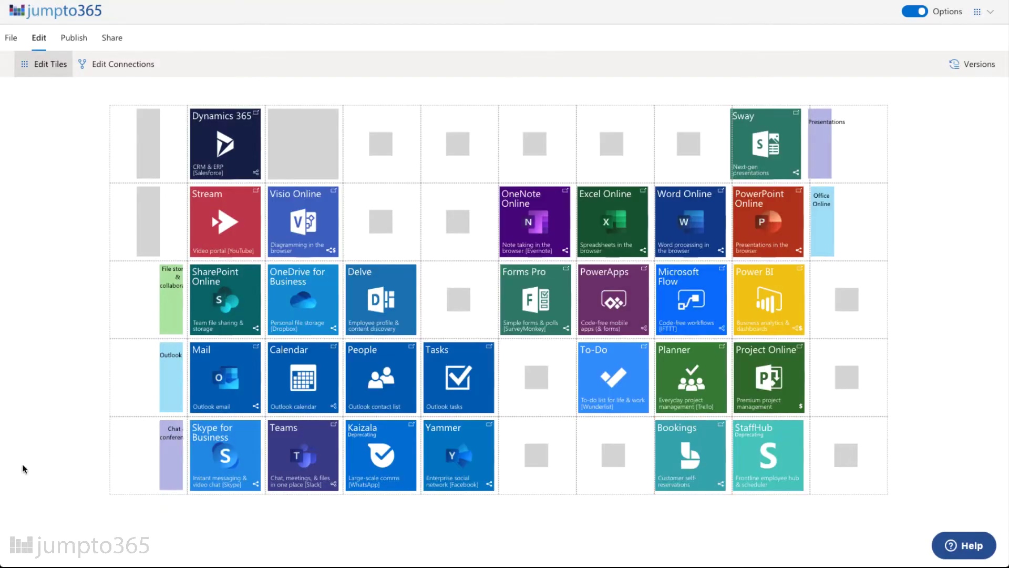
Add a right group tile titled "Business Application Platform" with a light green background in the tenth column of the third row.
mouse_move(851, 305)
click(832, 328)
click(516, 219)
click(563, 389)
text(Business Application P)
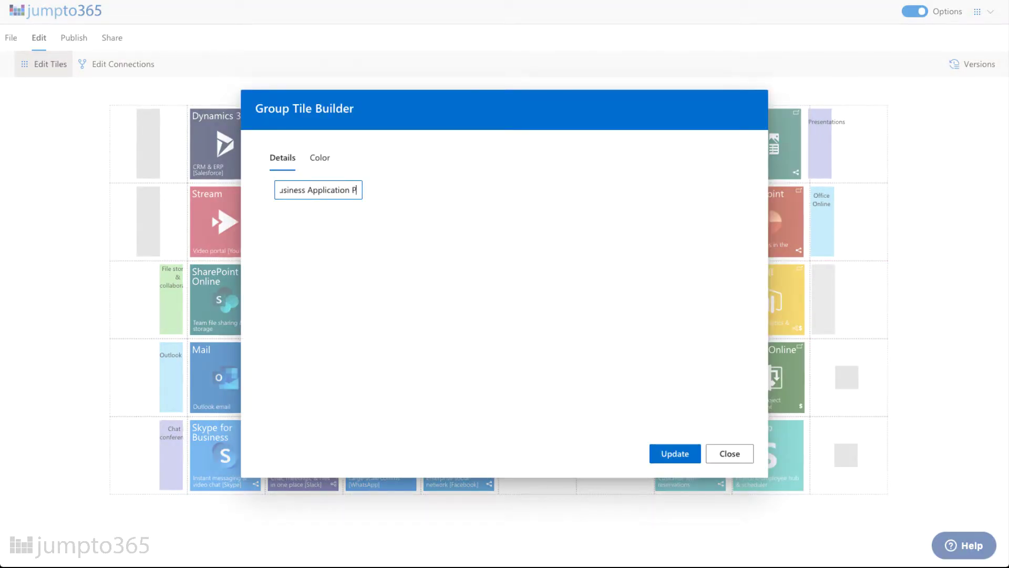
text(latform)
click(320, 157)
triple_click(292, 385)
text(b3e6a9)
click(675, 454)
Add a right group tile titled "Project Management" with a light purple background in the tenth column of the fourth row.
click(832, 407)
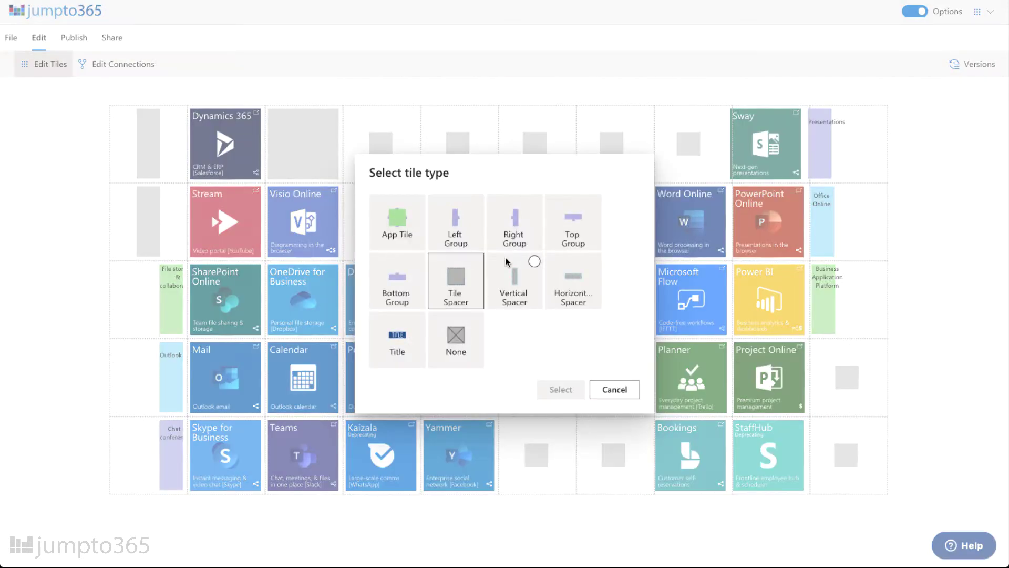
click(514, 224)
click(561, 389)
click(315, 189)
text(Project Management)
click(320, 158)
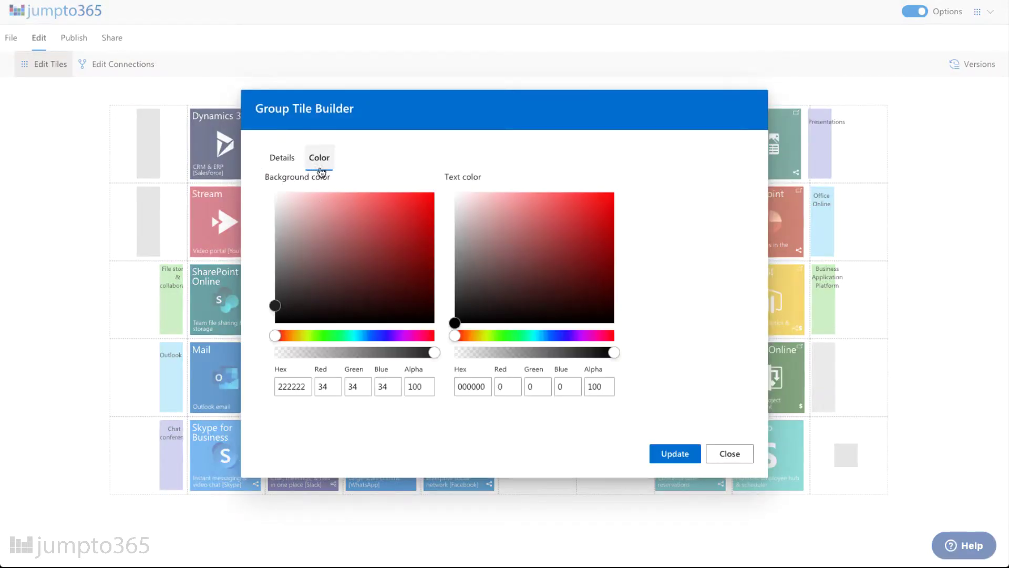
triple_click(292, 386)
text(babbeb)
click(671, 453)
Add a right group tile titled "Small Business Applications" with background colour b3e6a9 in the tenth column of the fifth row.
mouse_move(868, 451)
click(832, 484)
click(518, 222)
click(560, 388)
click(317, 190)
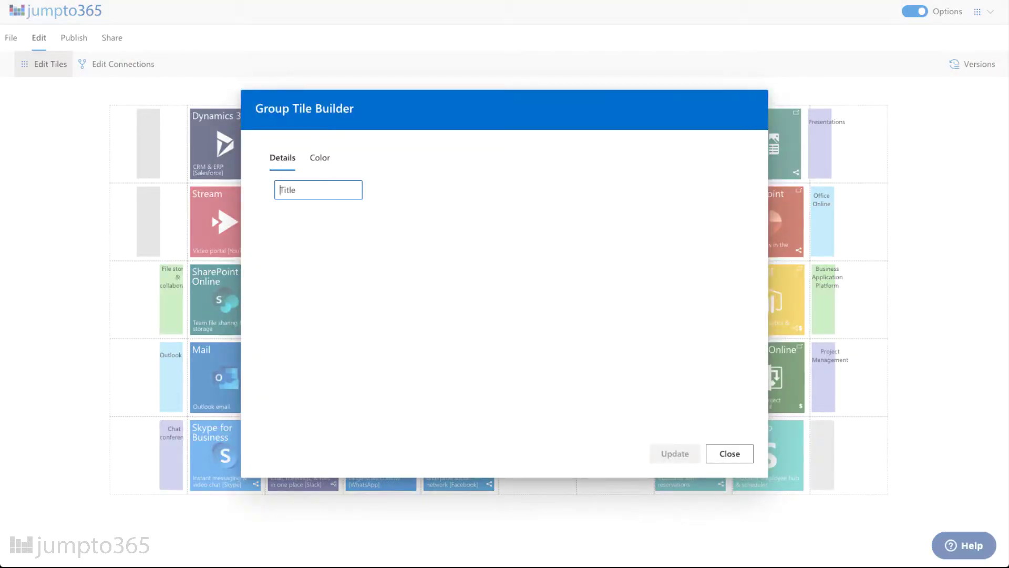
text(Small Business Applications)
click(319, 157)
triple_click(288, 386)
text(b3e6a9)
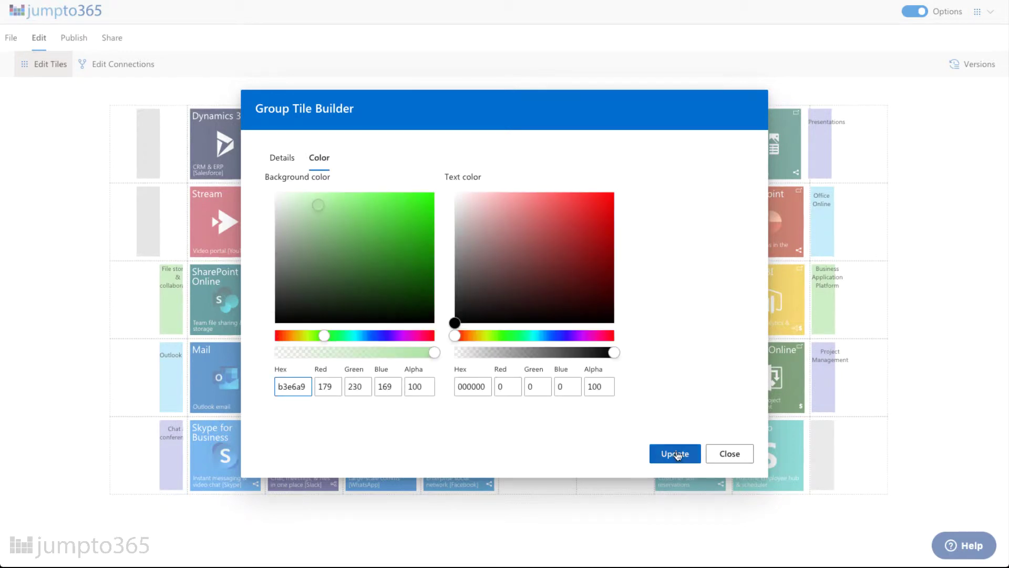
click(675, 453)
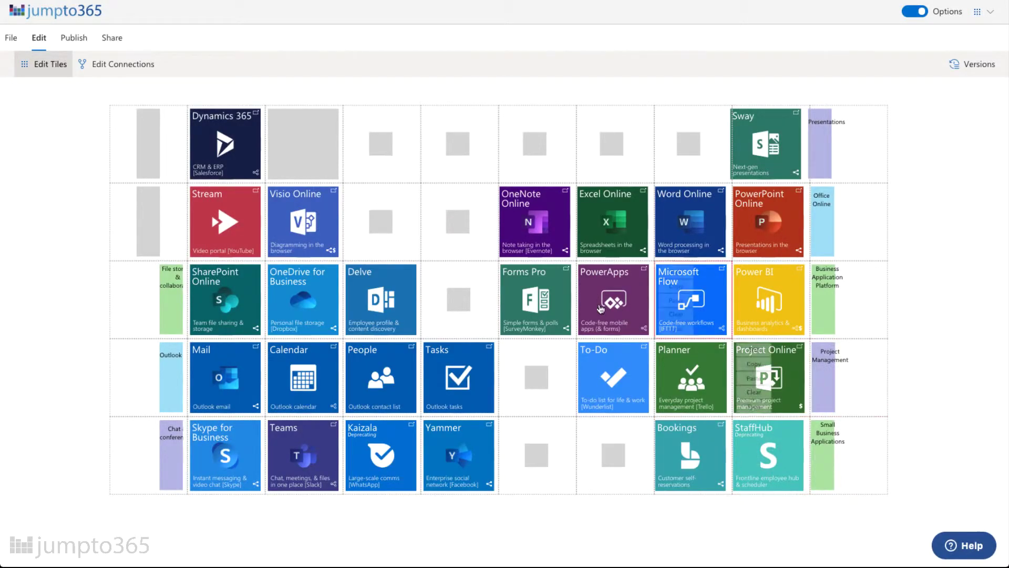
Add a left group tile titled "Forms" with background colour babbe6 in the fifth column of the third row.
mouse_move(486, 290)
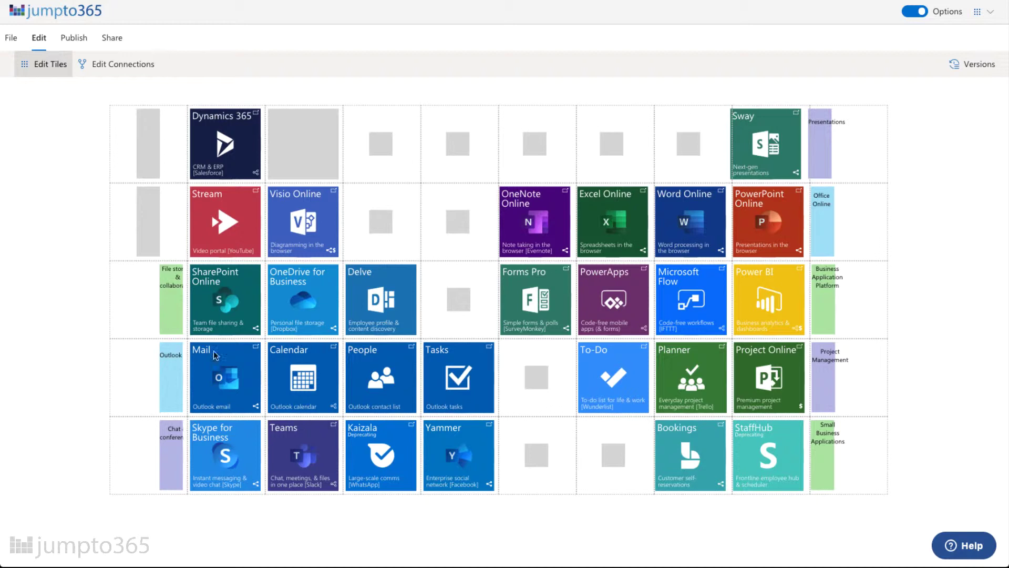
mouse_move(457, 307)
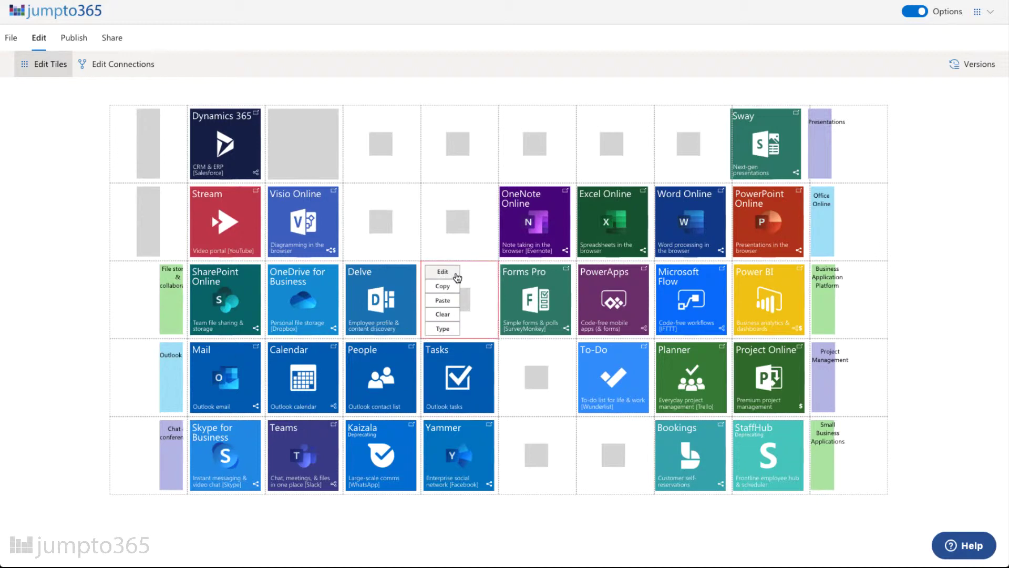
click(443, 328)
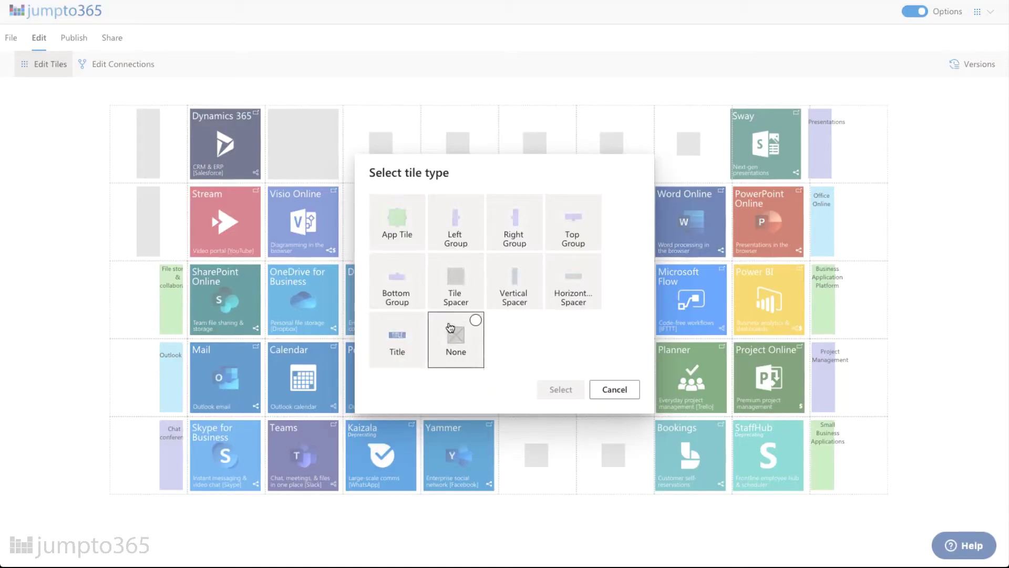
click(457, 234)
click(561, 389)
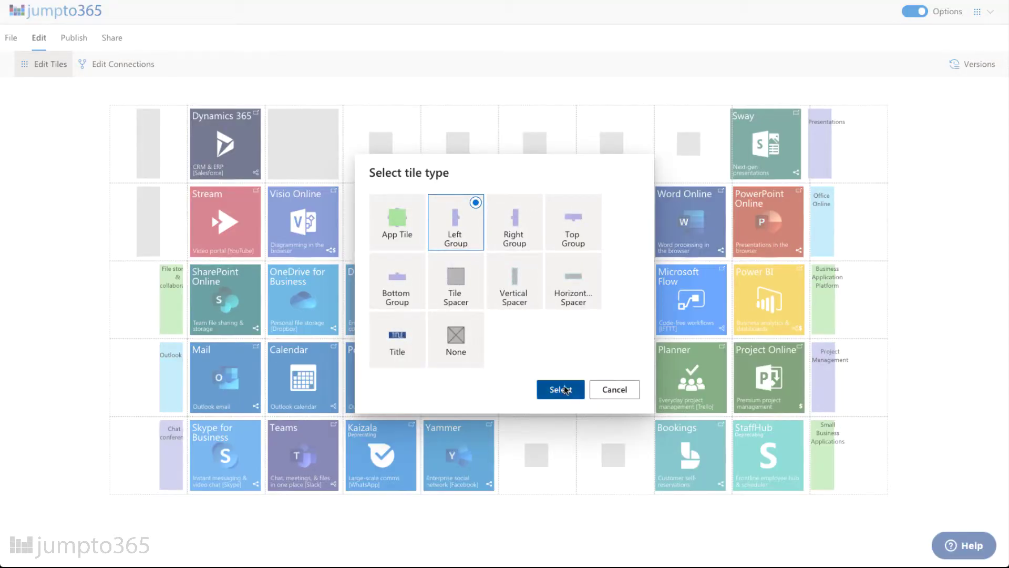
click(332, 195)
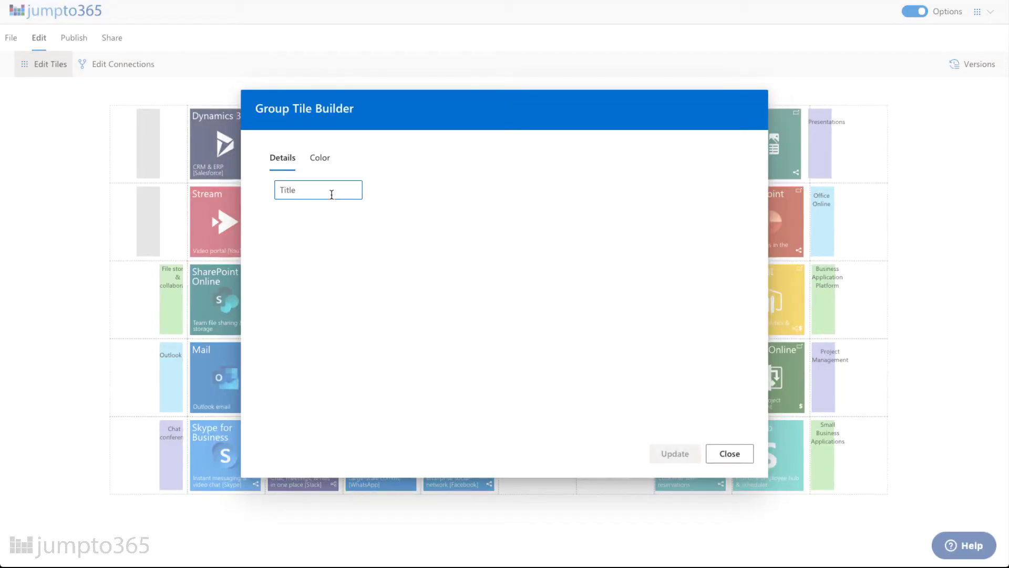
text(Forms)
click(321, 159)
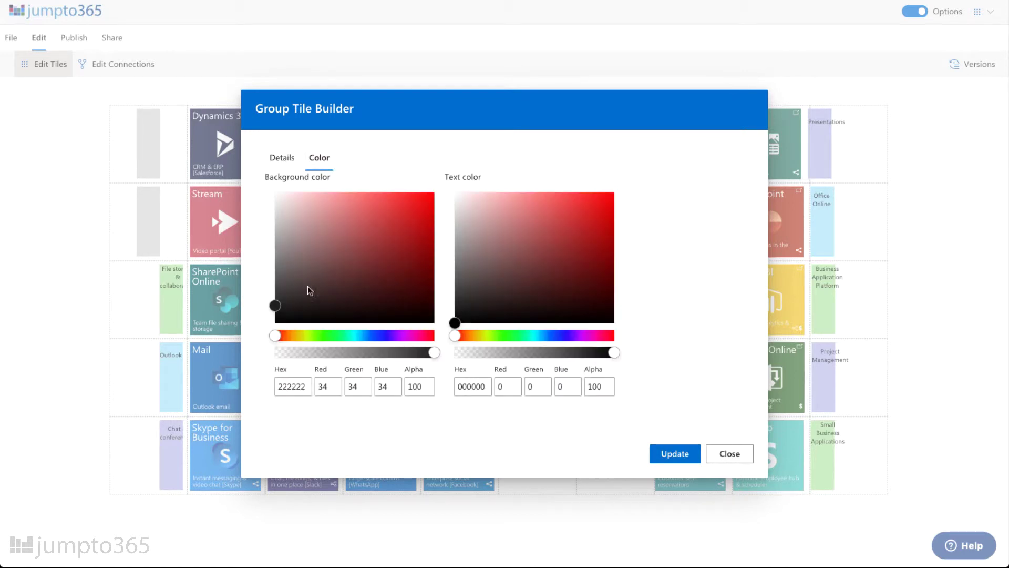
double_click(288, 387)
text(babbe6)
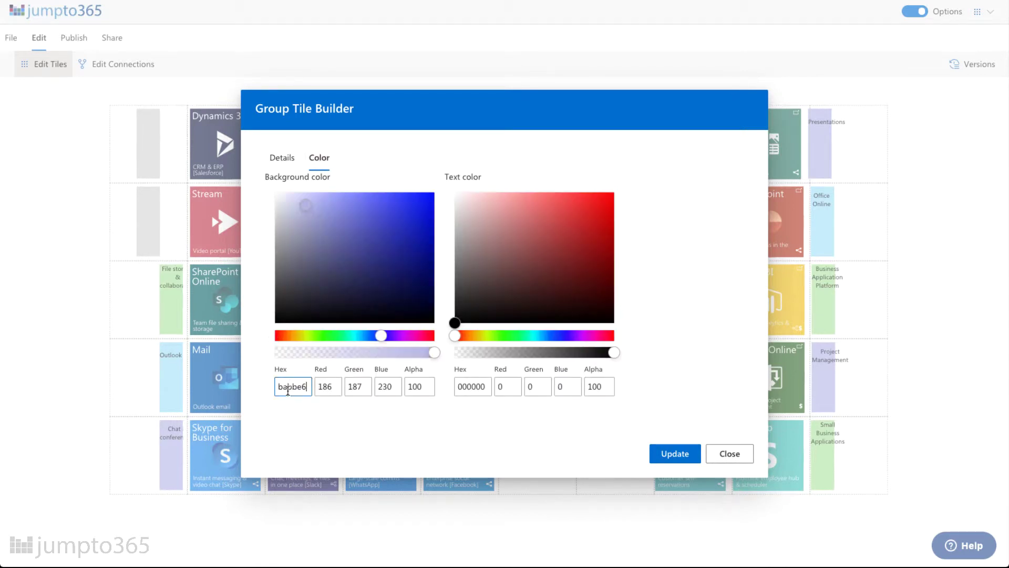
click(689, 454)
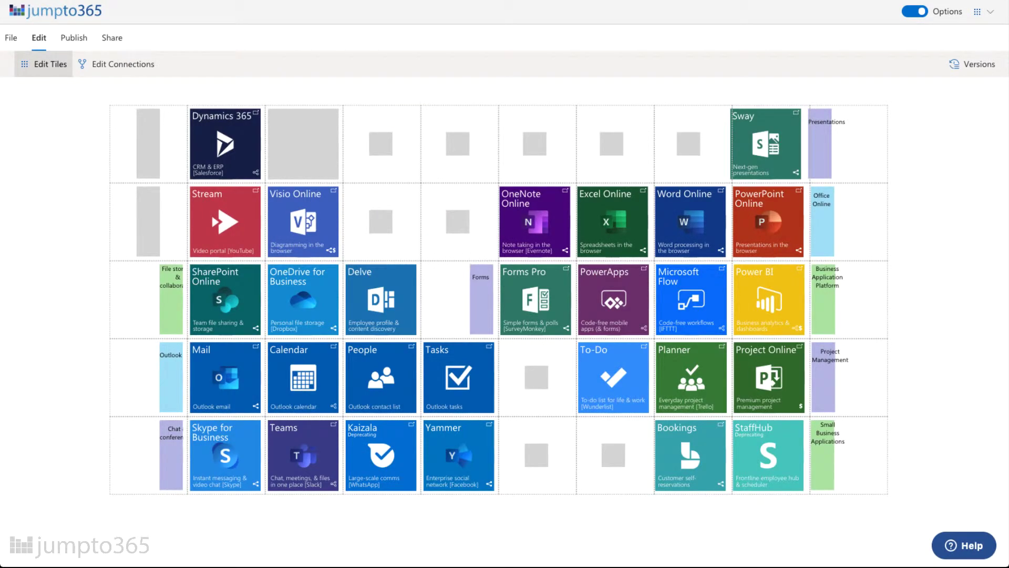
Add a right group tile titled "Social networking & messaging" with background colour a6e1f5 in the sixth column of the fifth row.
click(543, 444)
double_click(529, 212)
text(S)
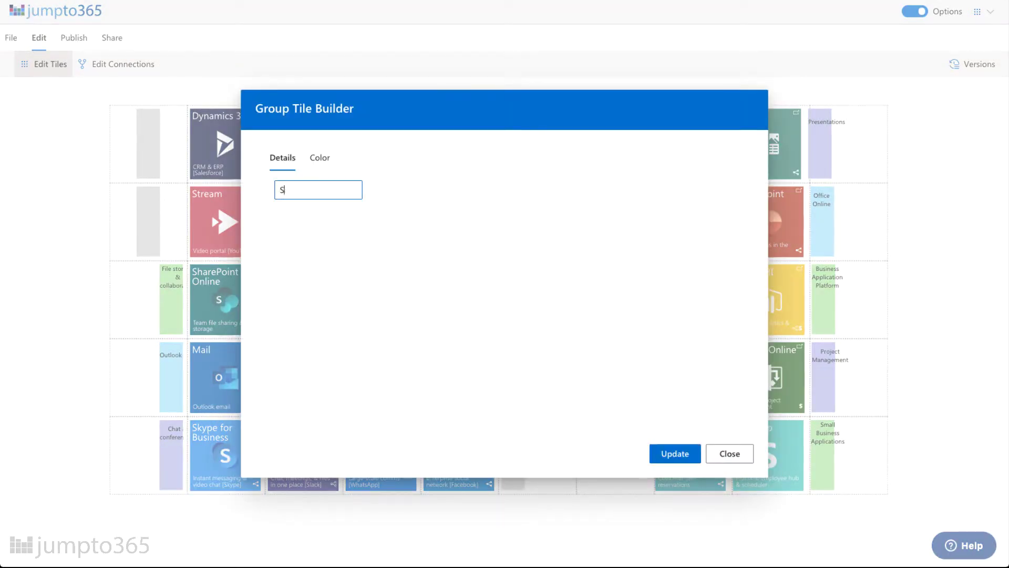
text(ocial networking & messaging)
click(326, 156)
text(a6e1f5)
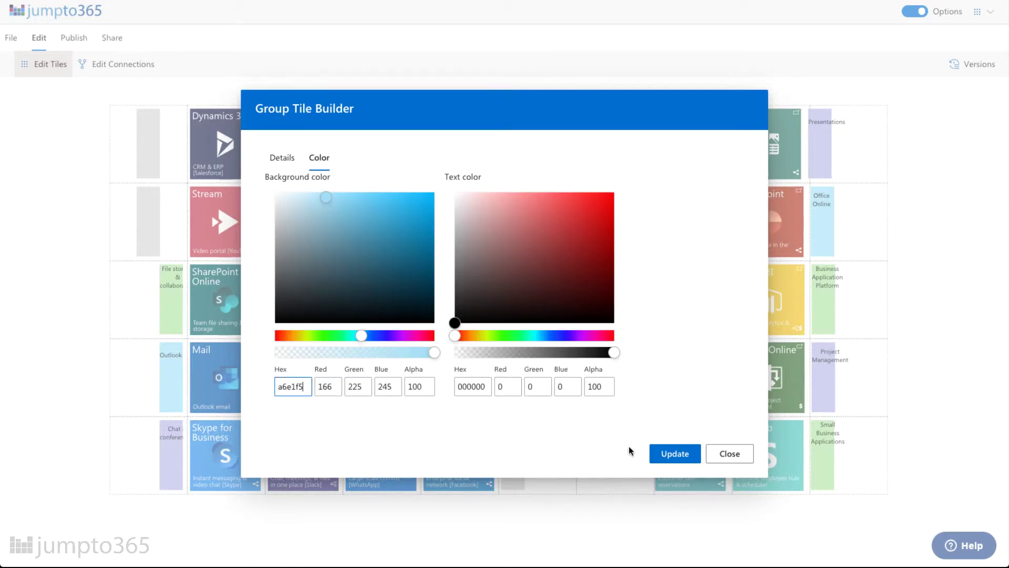
click(675, 453)
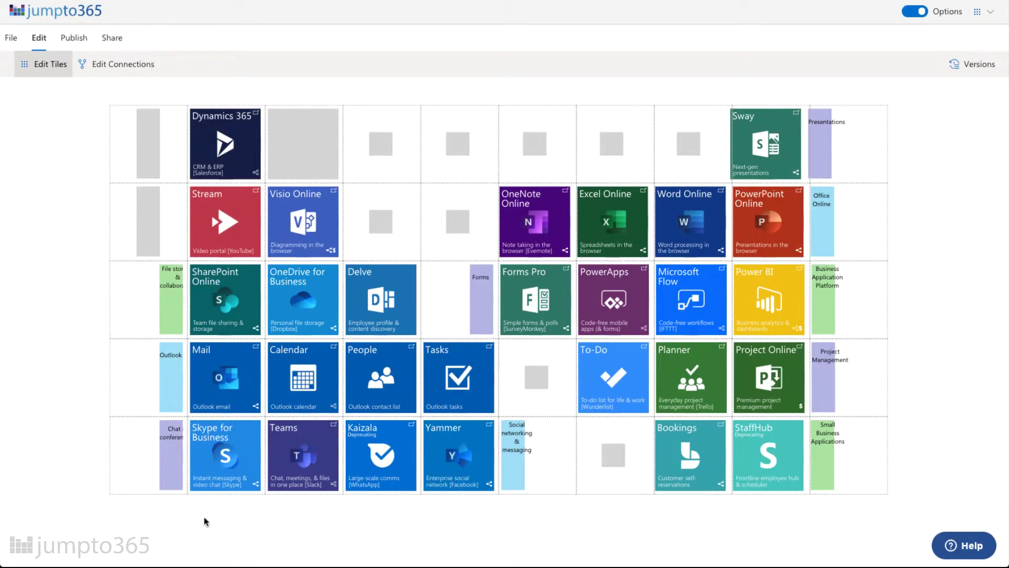
Add a left group tile titled "Tasks Management" with background colour b3e6a9 in the sixth column of the fourth row.
click(534, 385)
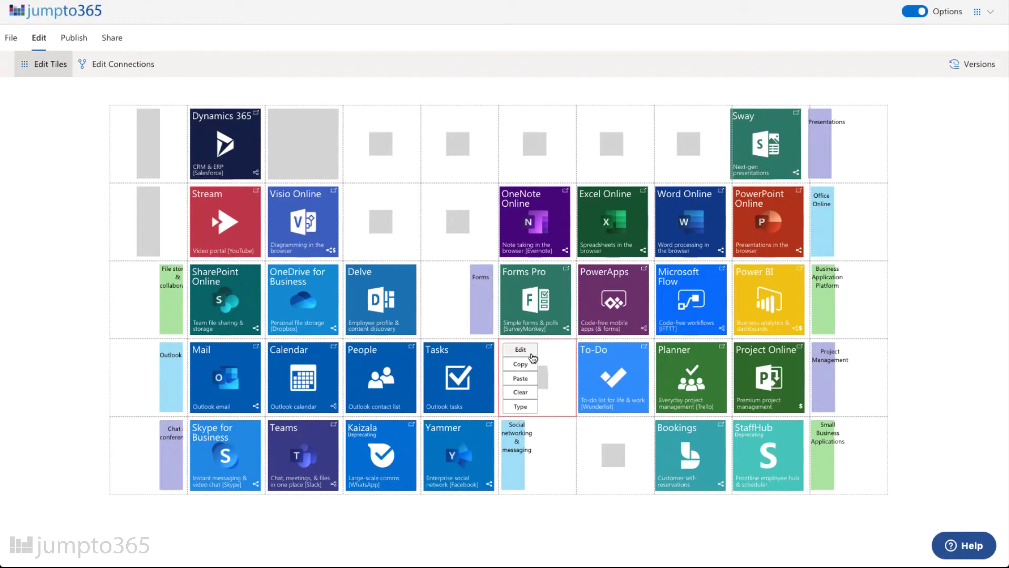
click(531, 353)
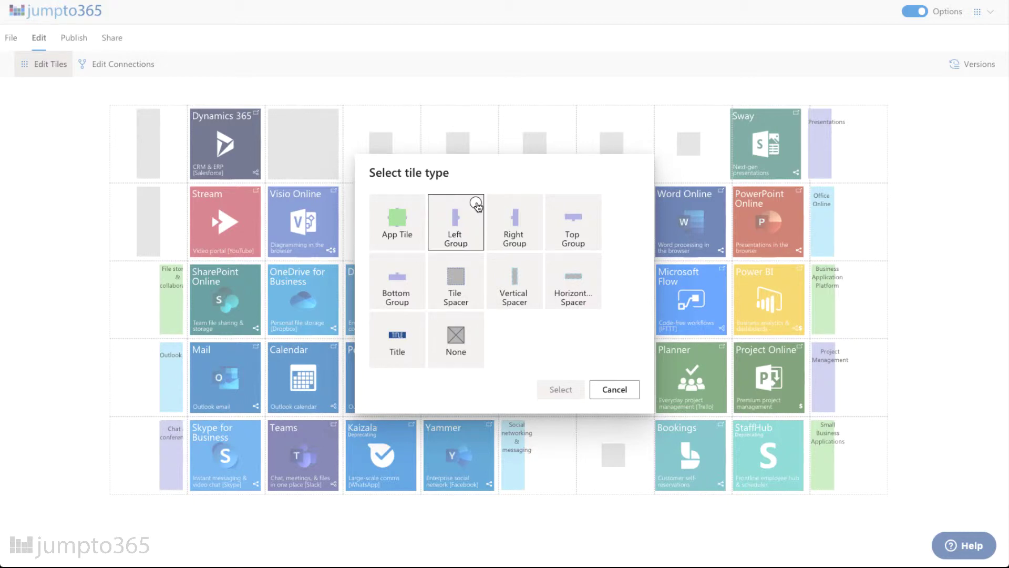
click(477, 205)
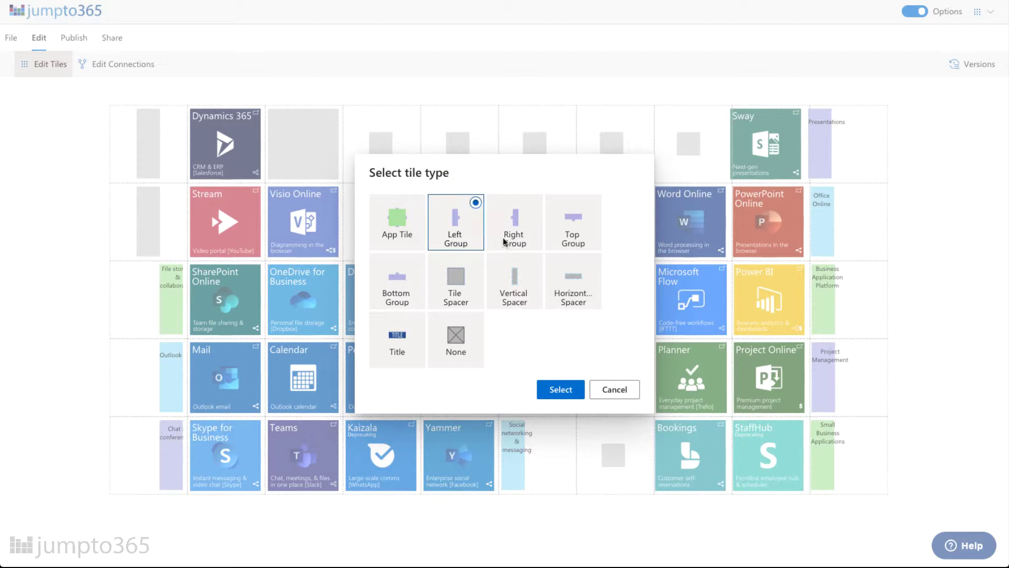
click(562, 392)
click(316, 189)
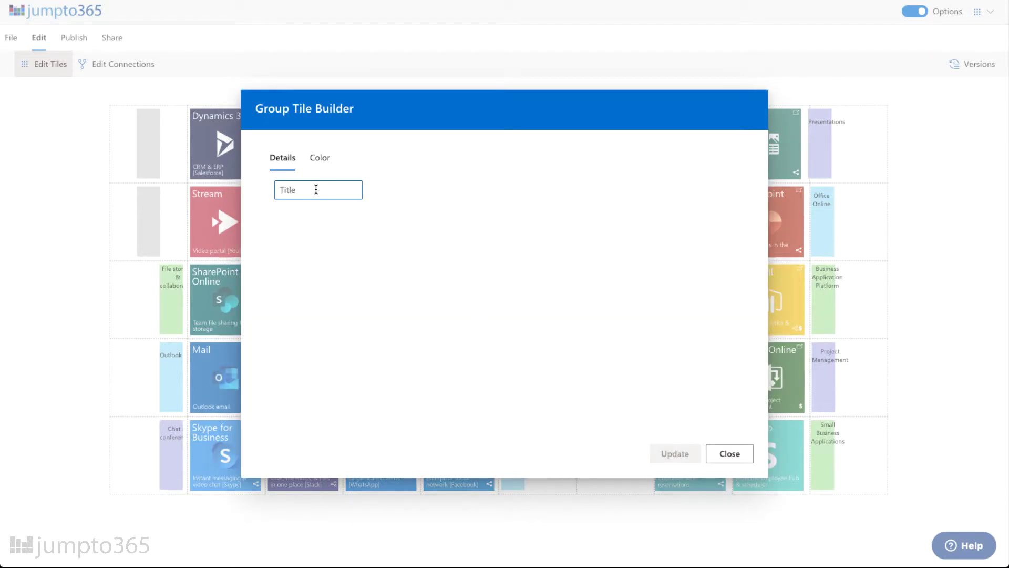
text(Tasks Mana)
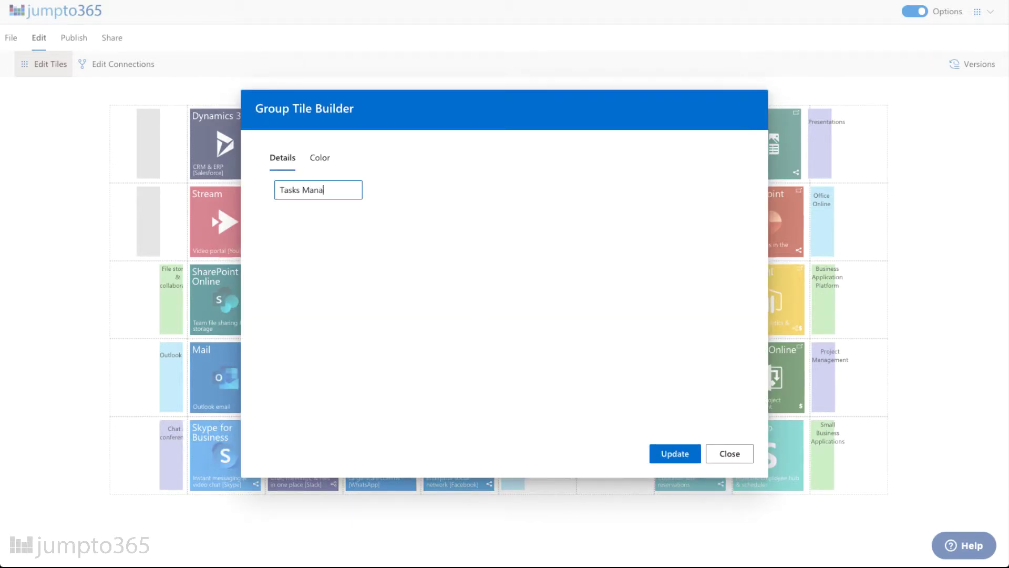
text(gement)
click(318, 159)
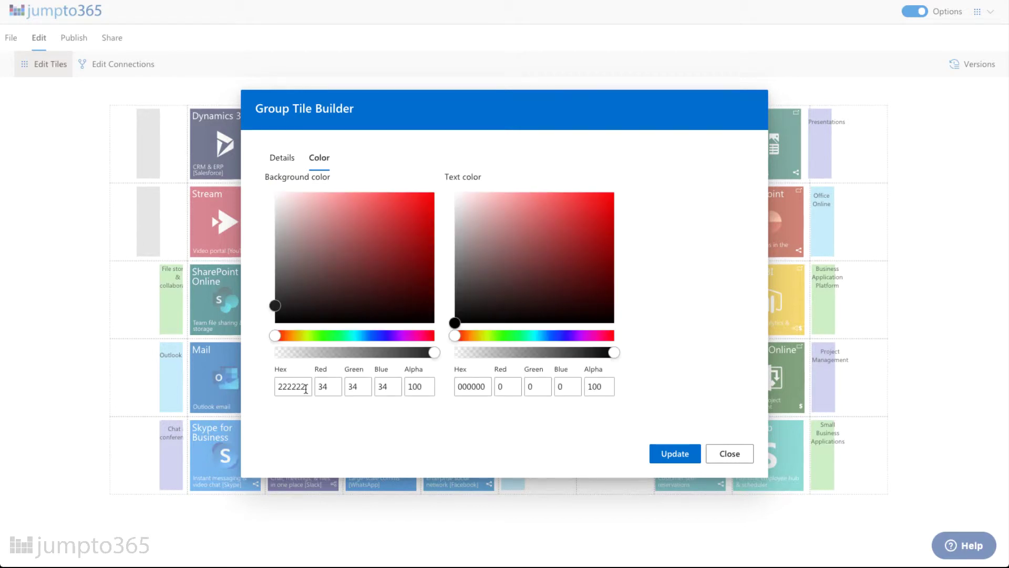
double_click(290, 387)
text(b3e6a9)
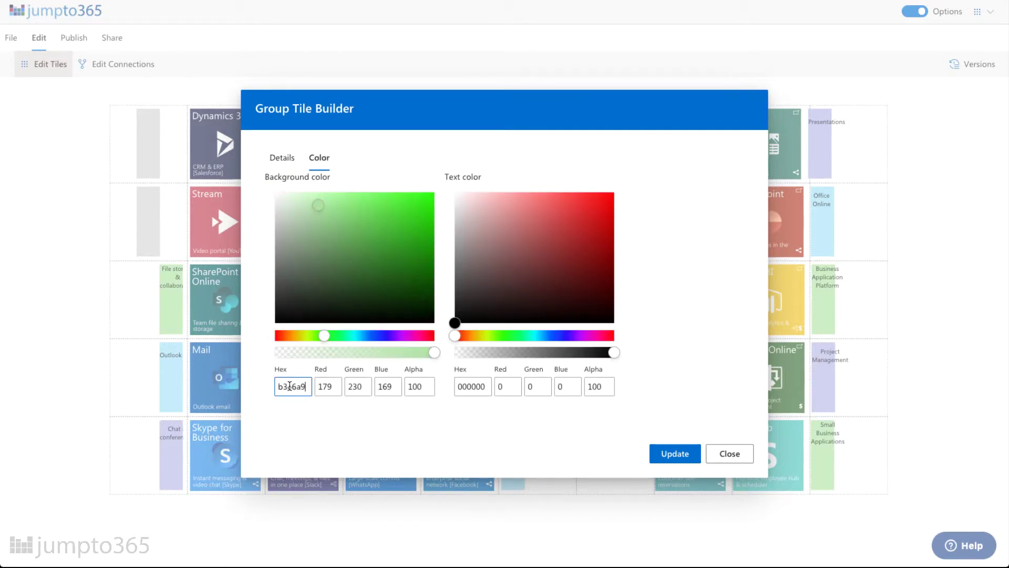
click(676, 453)
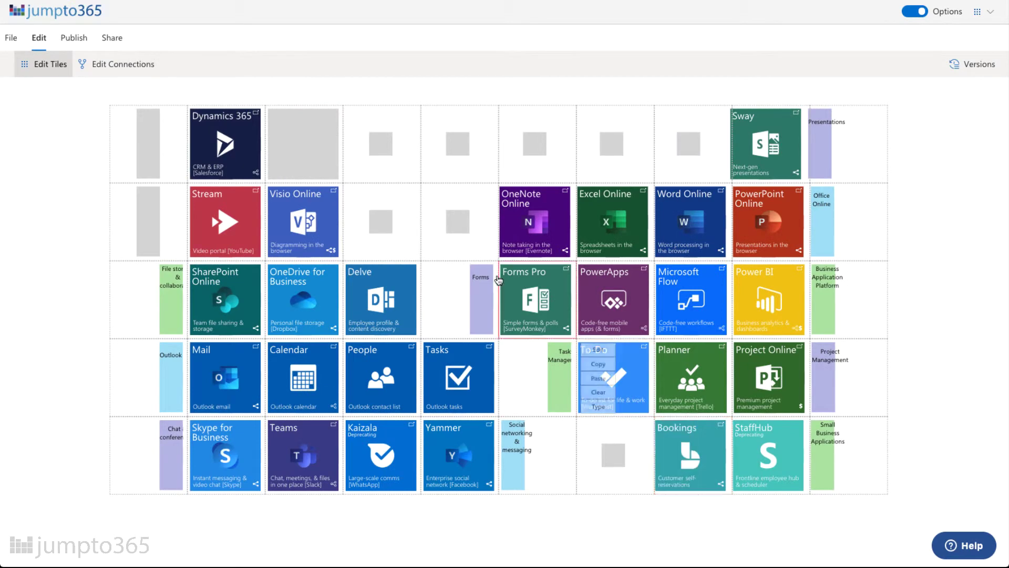
Add a top group tile titled "Employee data & discovery" with background colour babbe6 in the cell above Delve.
click(408, 217)
click(368, 195)
click(575, 230)
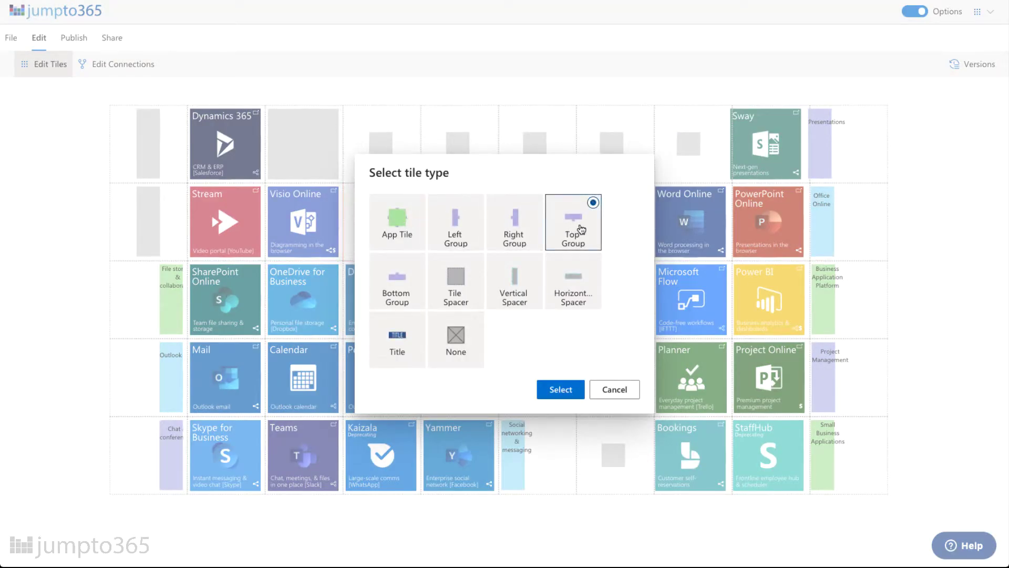
click(564, 389)
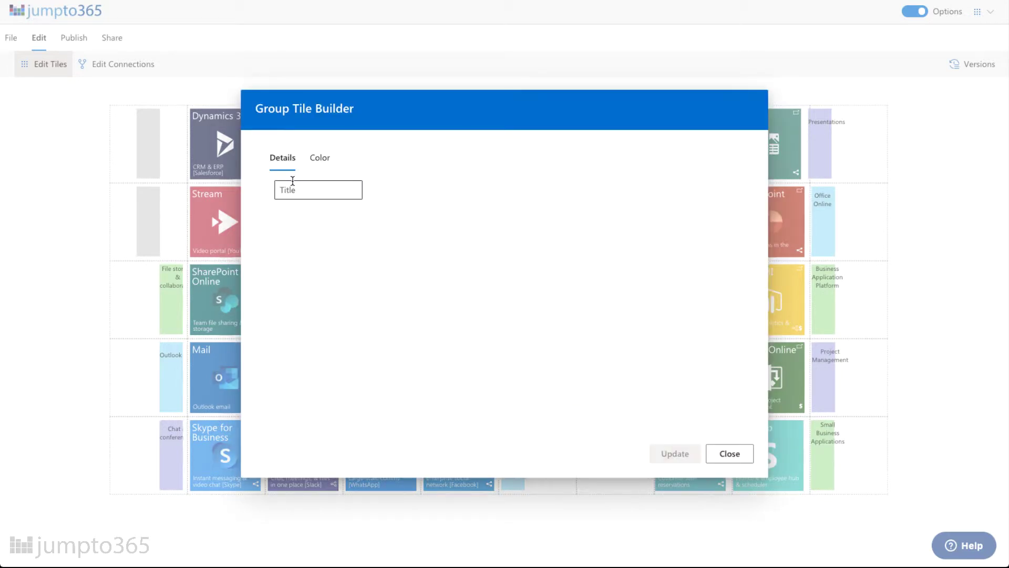
click(308, 191)
text(Employee dat)
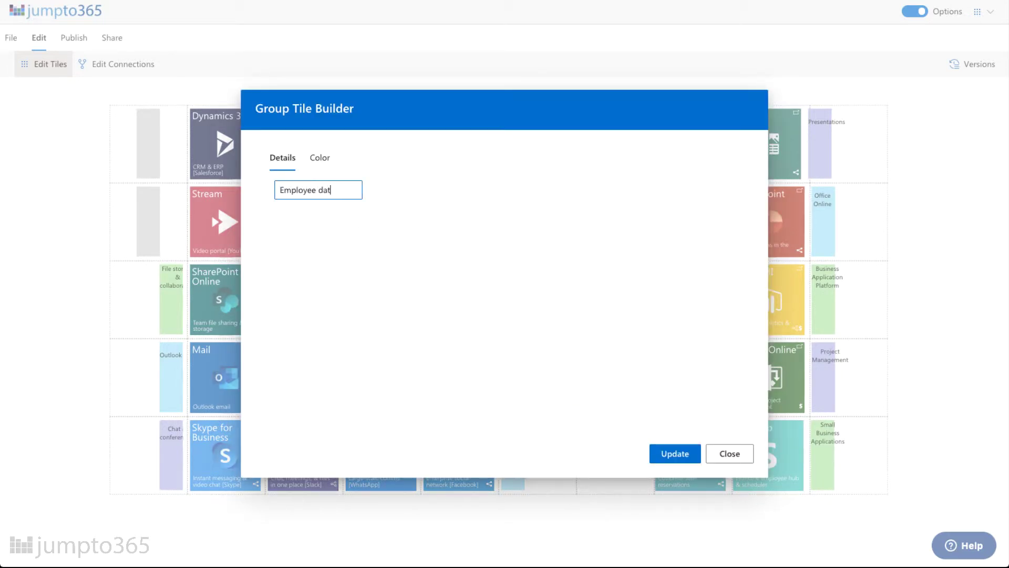
text(a & discovery)
click(311, 166)
click(292, 387)
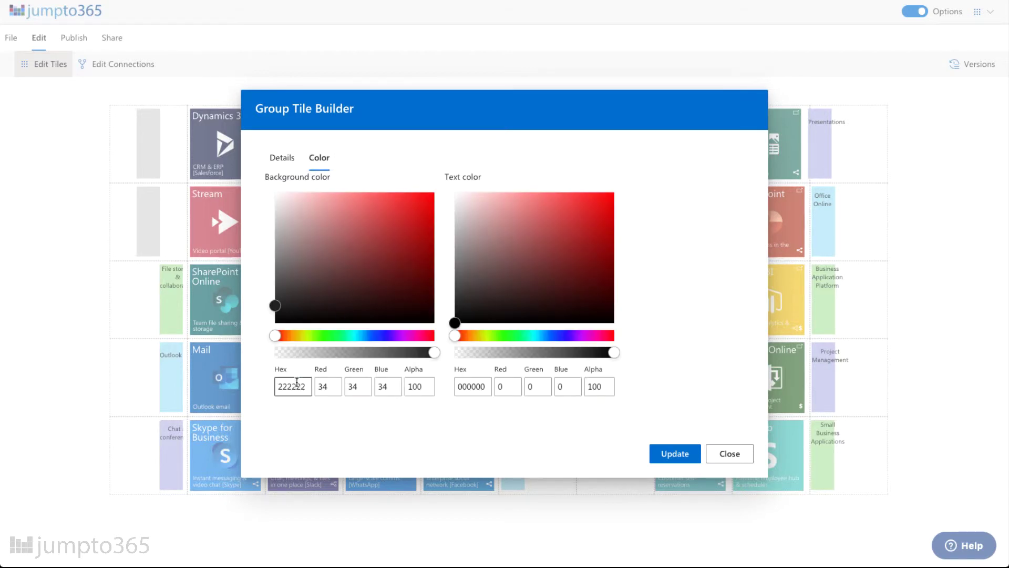
double_click(292, 387)
text(babbe6)
click(671, 453)
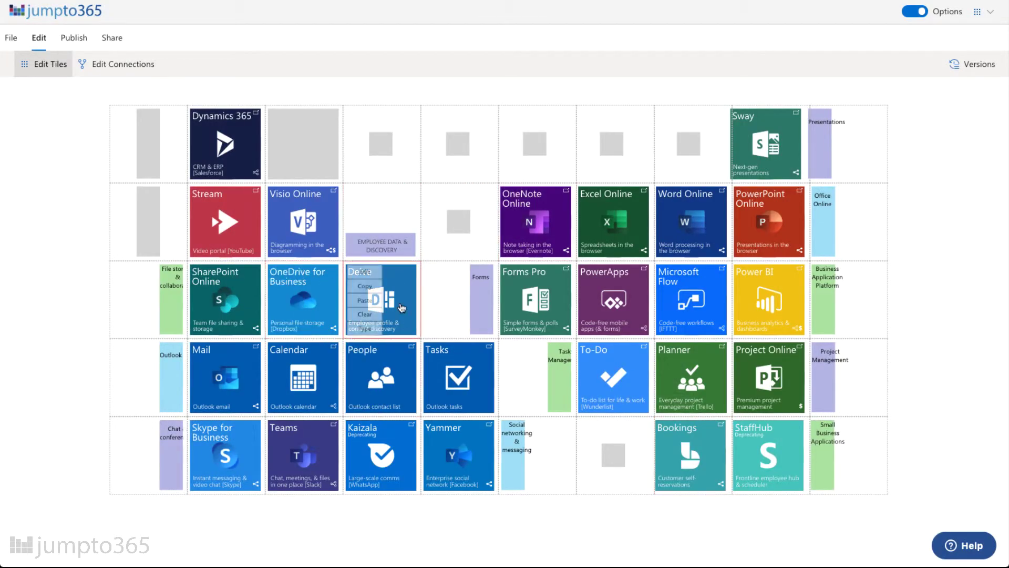
Switch from tile editing to connection editing and connect the File Storage & Collaboration group through SharePoint Online and OneDrive for Business to Delve.
mouse_move(444, 316)
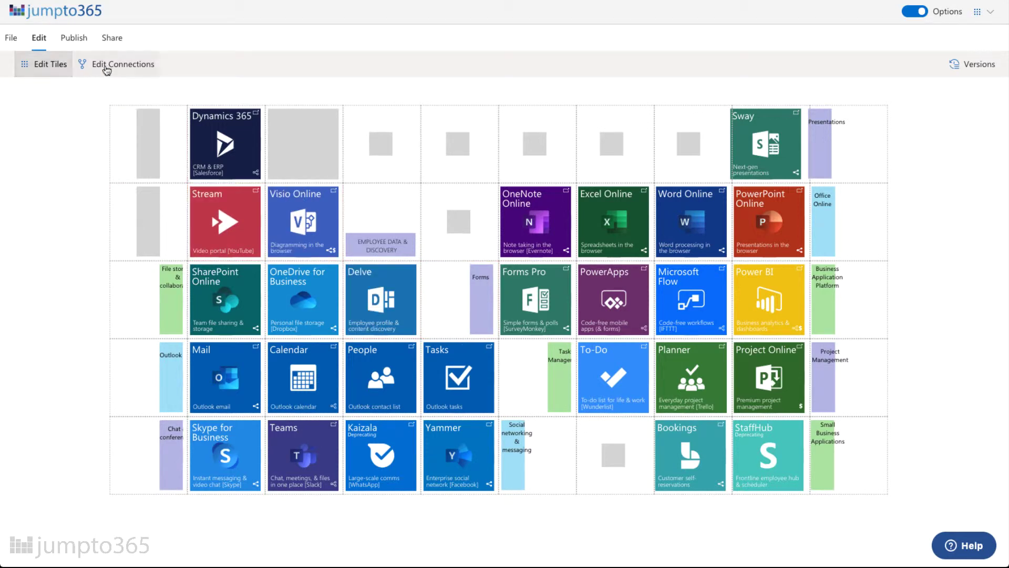
click(60, 70)
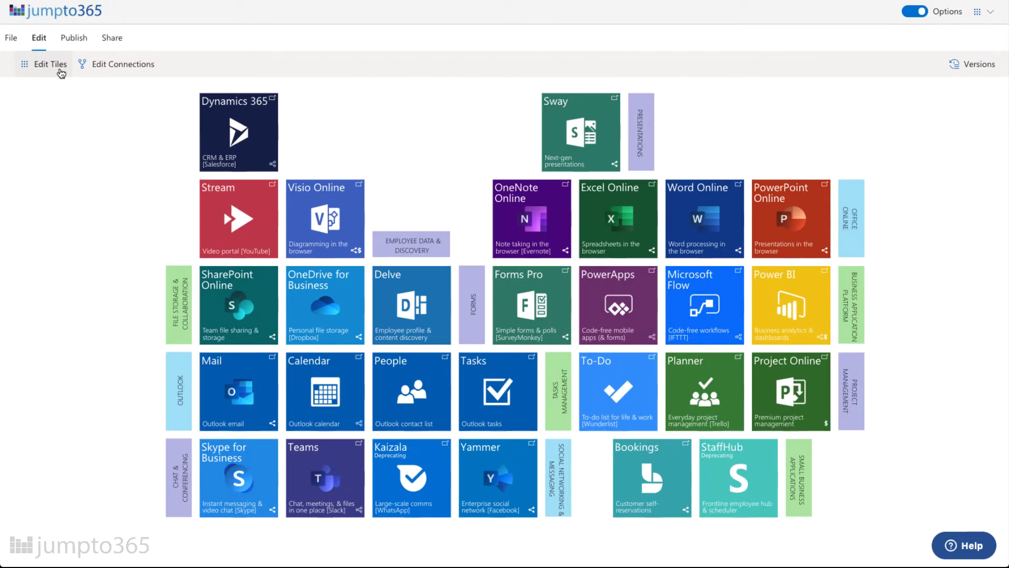
click(104, 74)
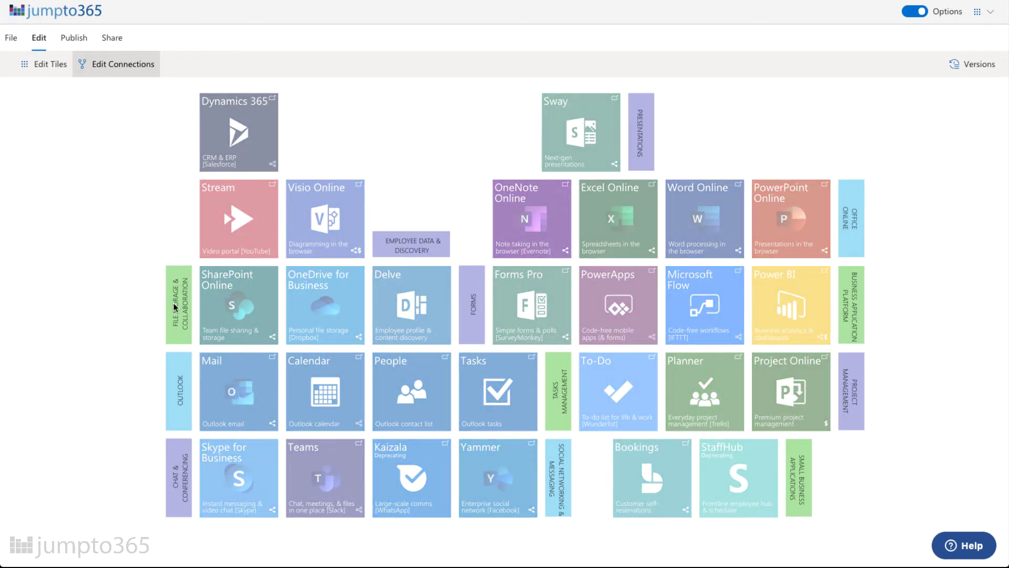
click(174, 307)
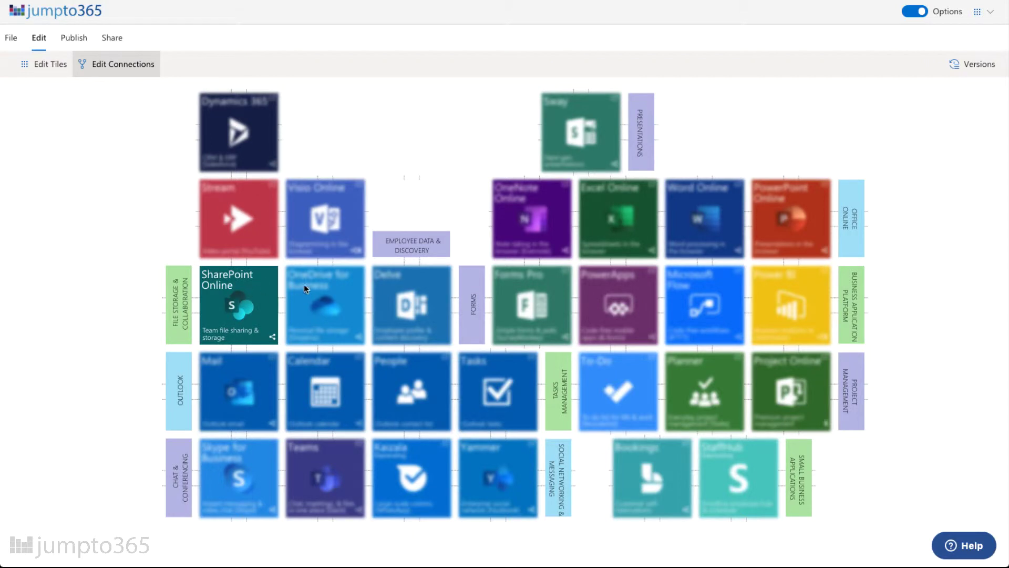
click(323, 298)
click(407, 286)
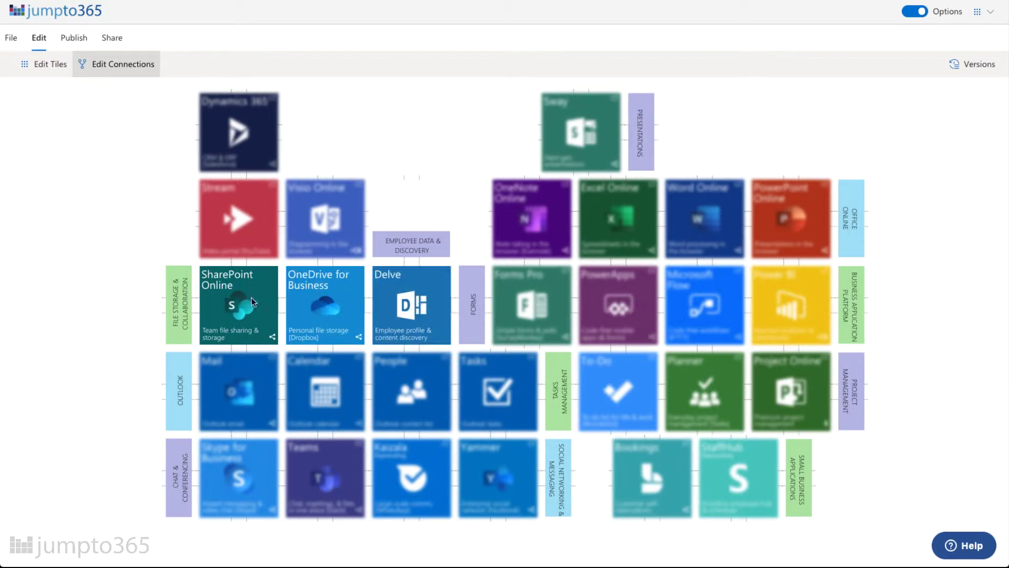
click(197, 306)
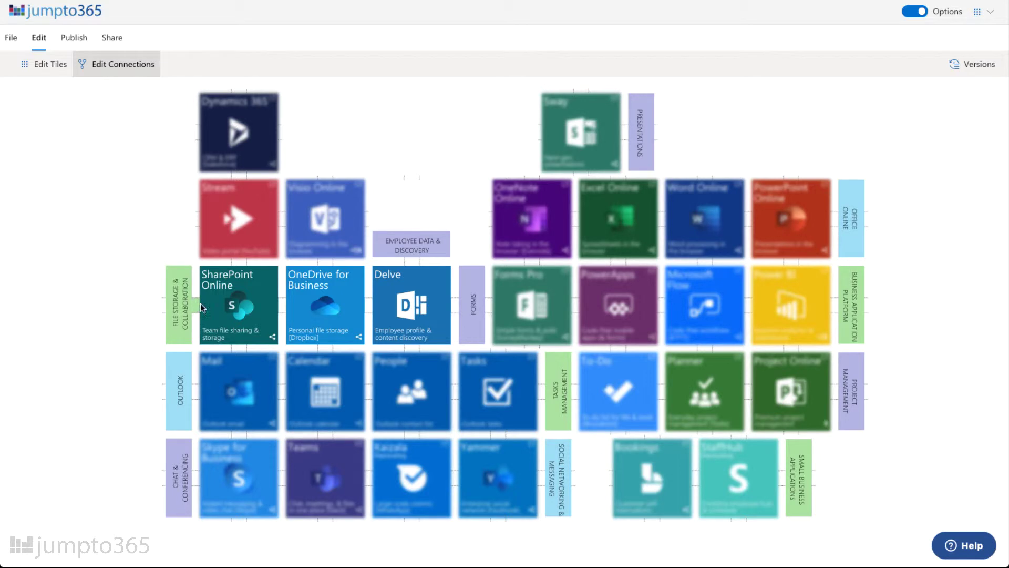
click(281, 310)
mouse_move(366, 308)
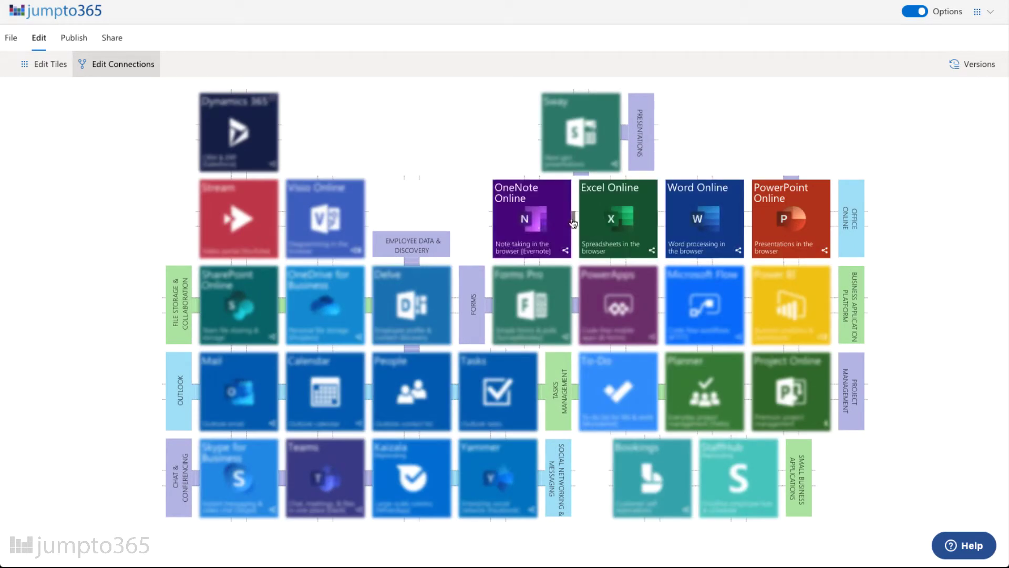
Connect OneNote Online, Excel Online, Word Online and PowerPoint Online in a row to the Office Online group.
click(573, 223)
click(662, 223)
click(748, 224)
click(835, 223)
Connect PowerApps, Microsoft Flow and Power BI in a row to the Business Application Platform group.
click(661, 305)
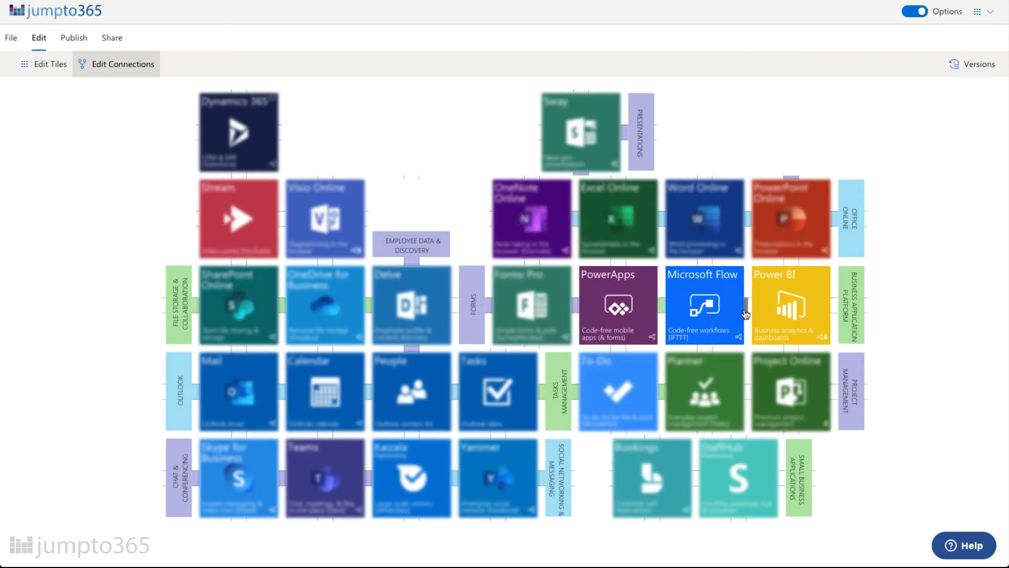
click(747, 306)
click(832, 312)
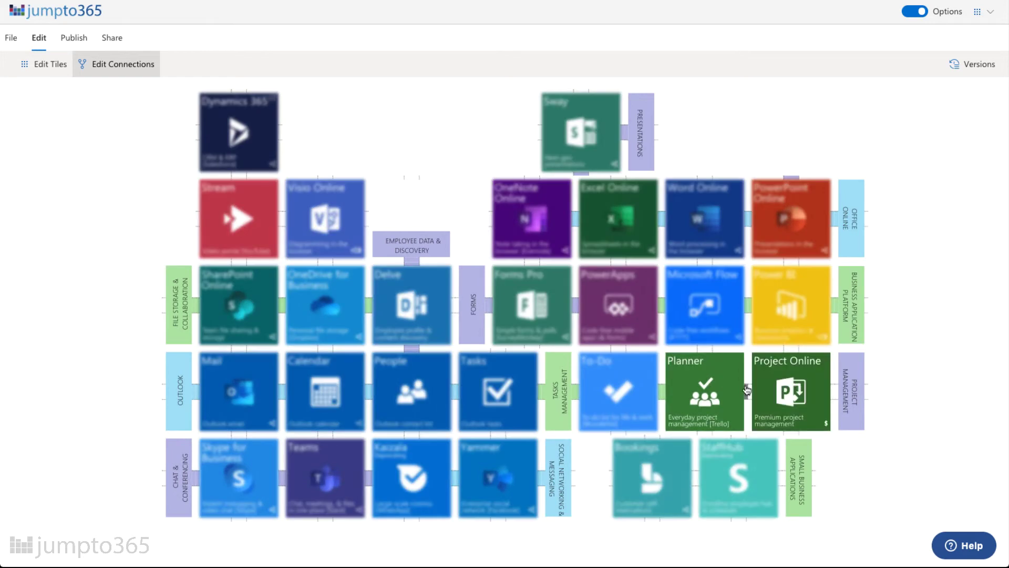
Connect Planner and Project Online to the Project Management group, and link Bookings with StaffHub.
click(747, 392)
click(836, 394)
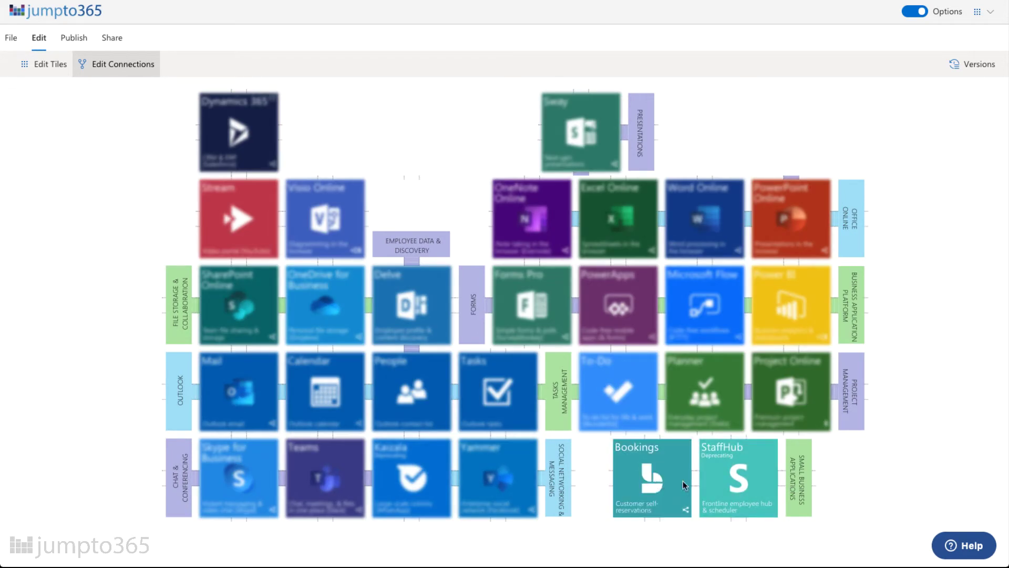
click(696, 479)
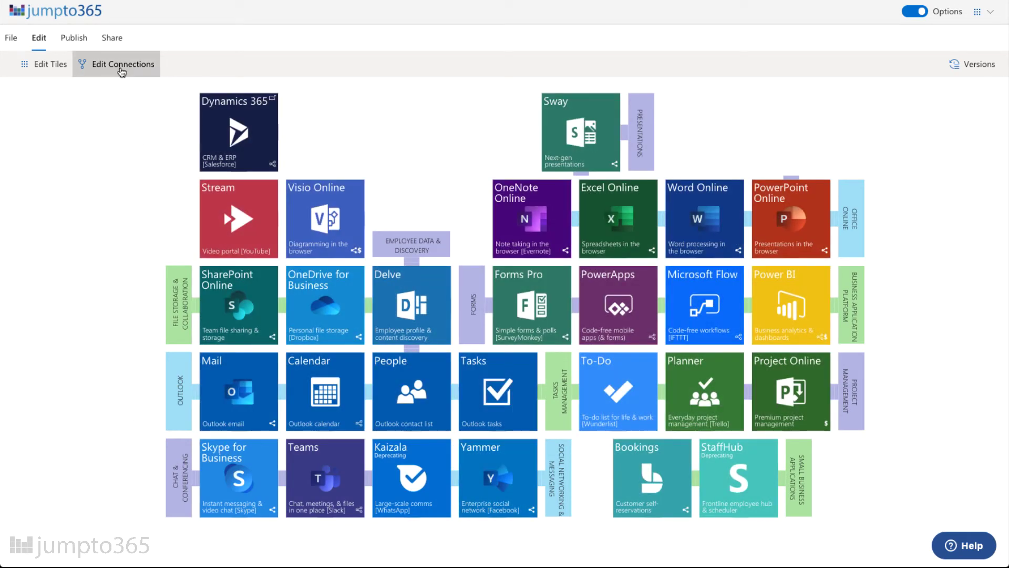
Switch from connection editing to tile editing and place a tile spacer in the top-row cell of the Delve column.
click(122, 72)
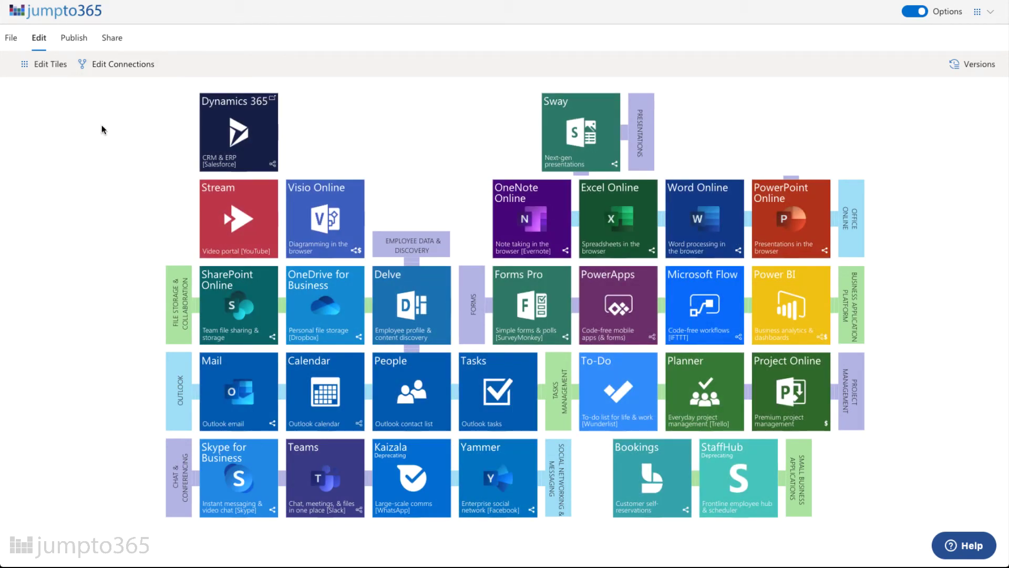
click(53, 65)
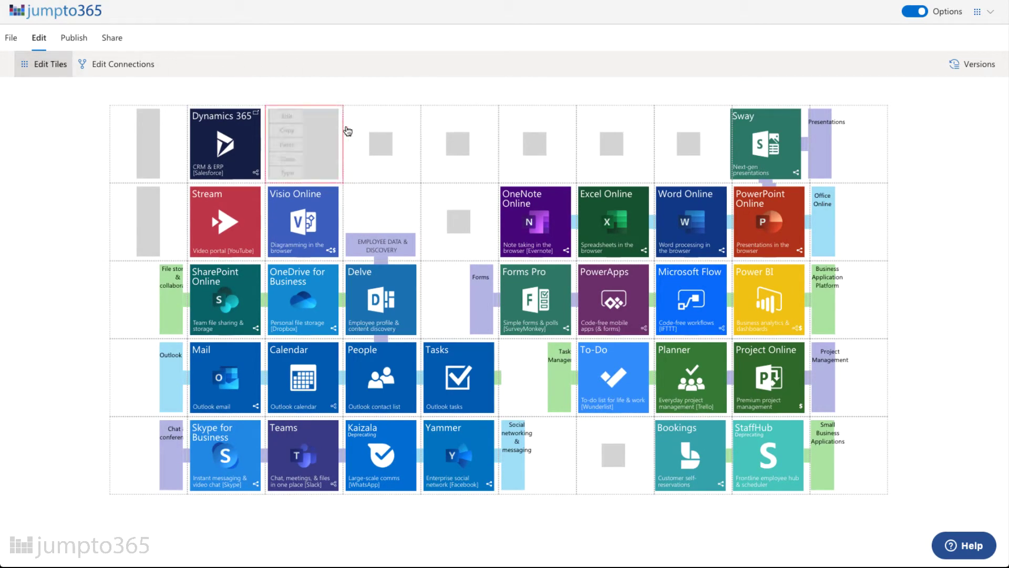
click(368, 175)
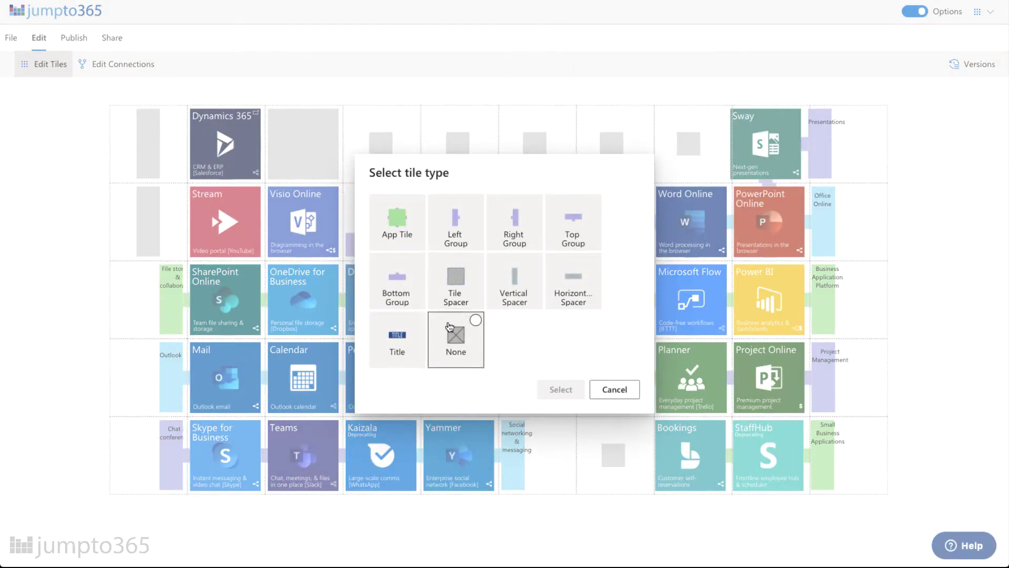
click(476, 258)
click(557, 389)
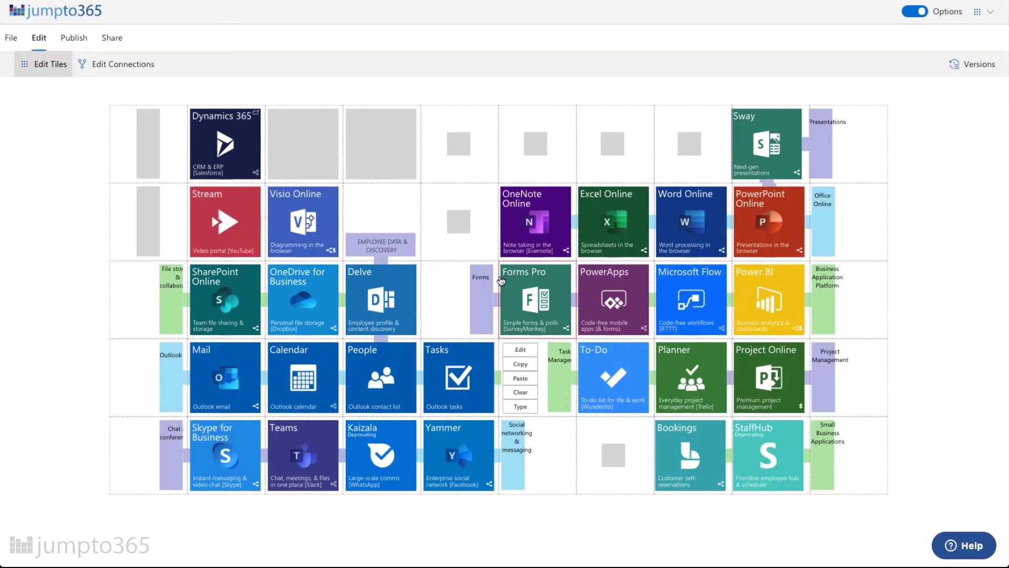
Change the top-row cell above the Tasks column into a Title tile.
mouse_move(458, 153)
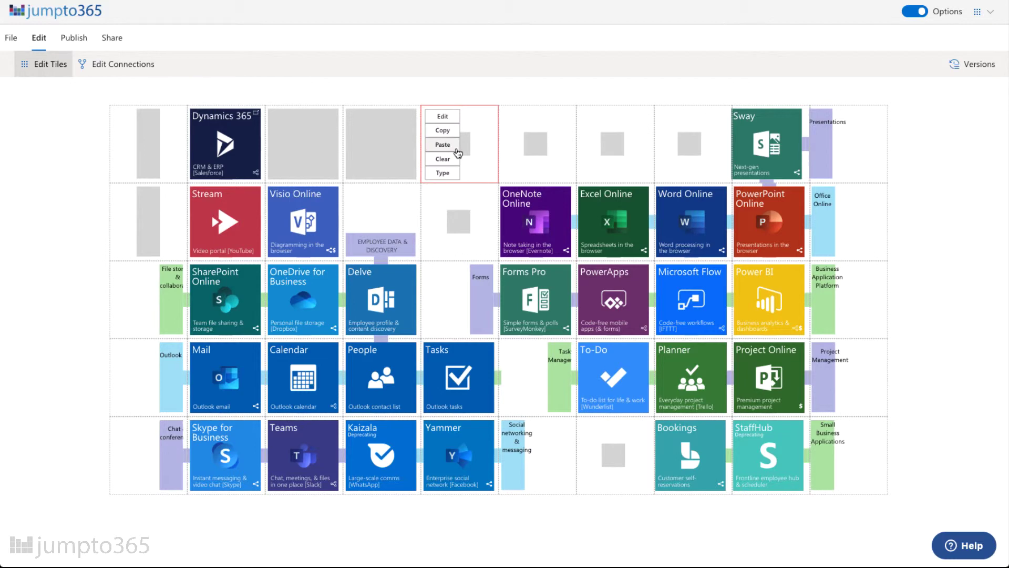
click(451, 172)
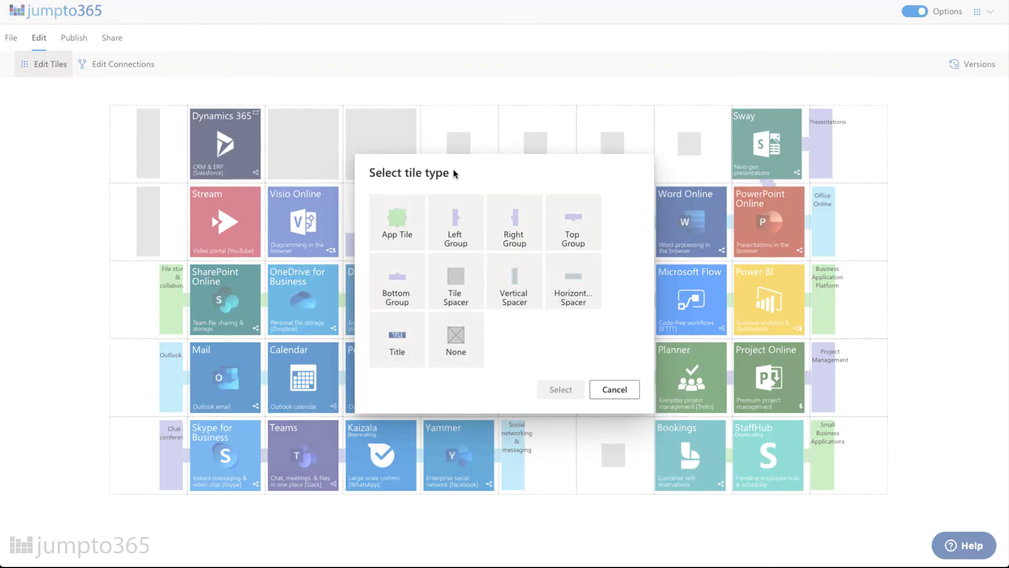
click(412, 323)
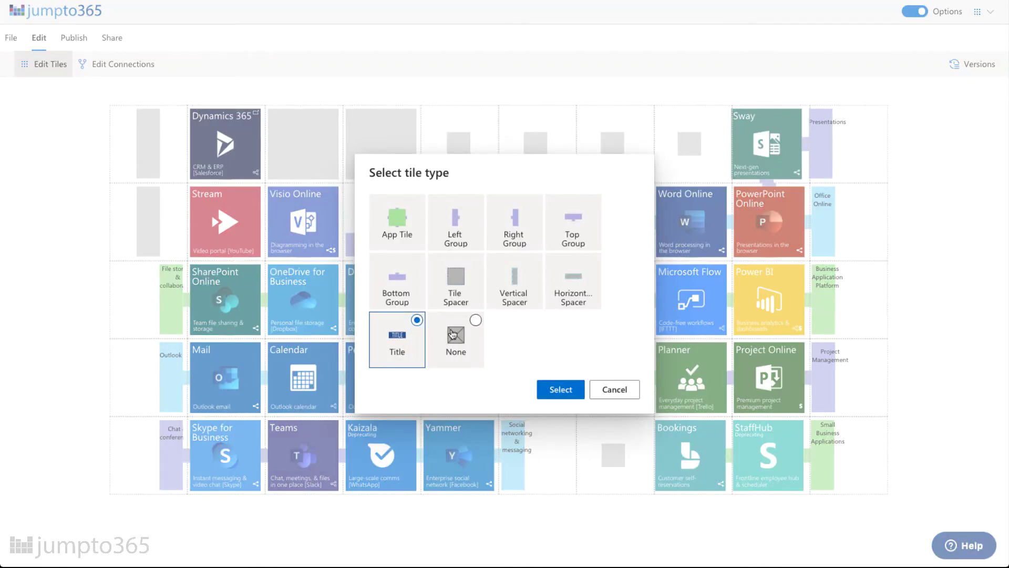
click(561, 390)
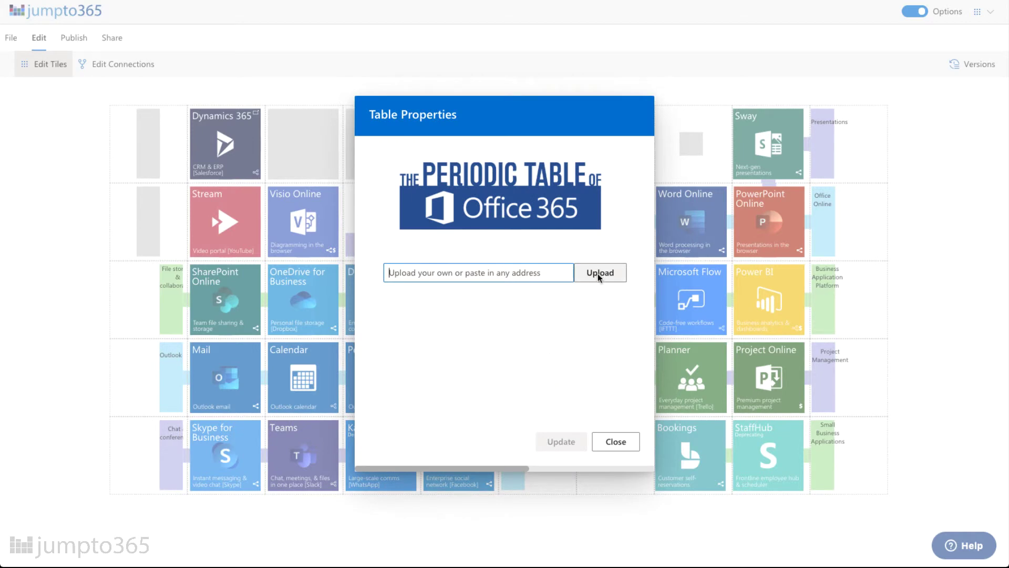
Upload PTO365 Title.png from the Desktop as the title image and apply it to the table.
click(598, 274)
click(456, 167)
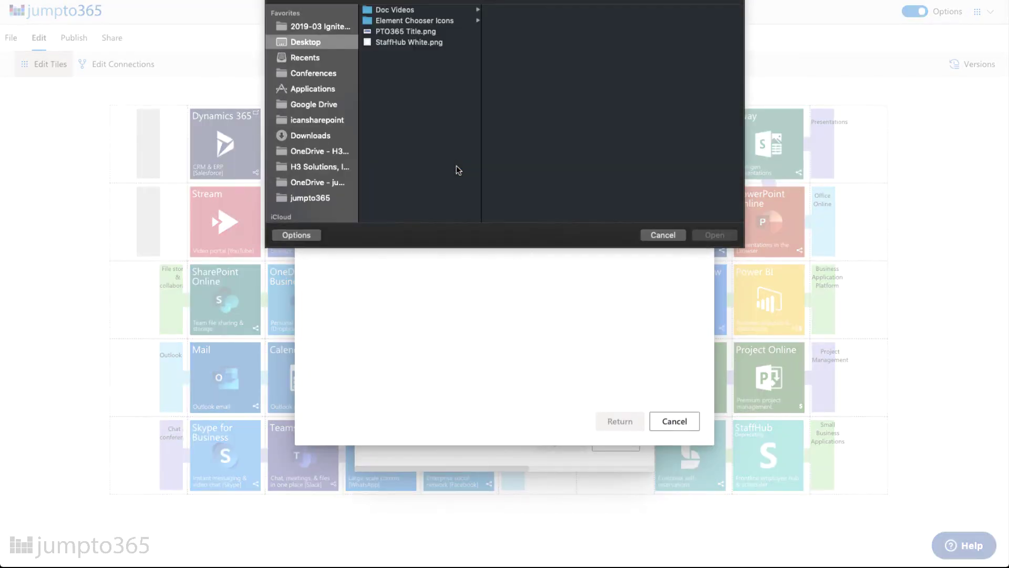
click(405, 32)
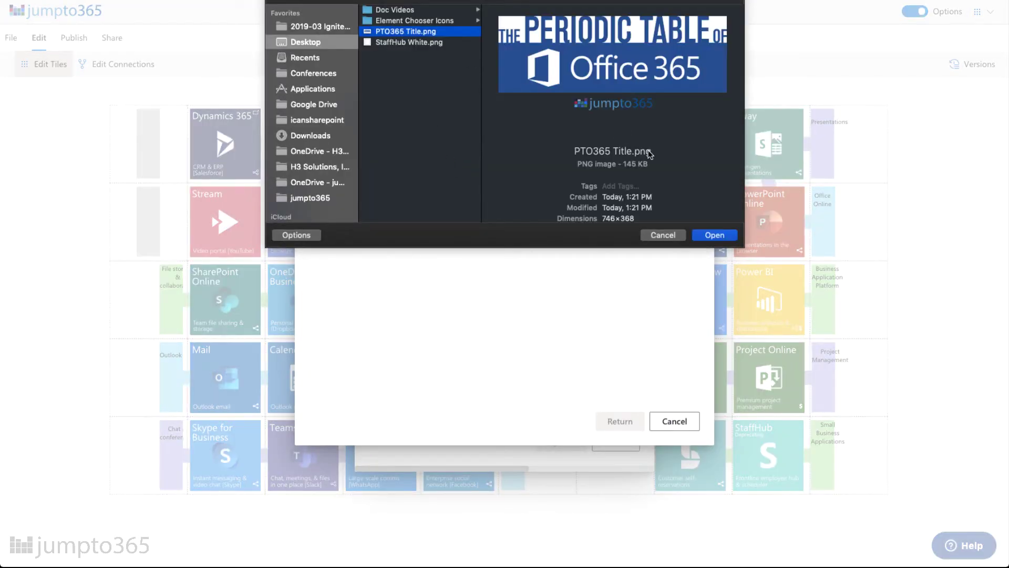
click(718, 235)
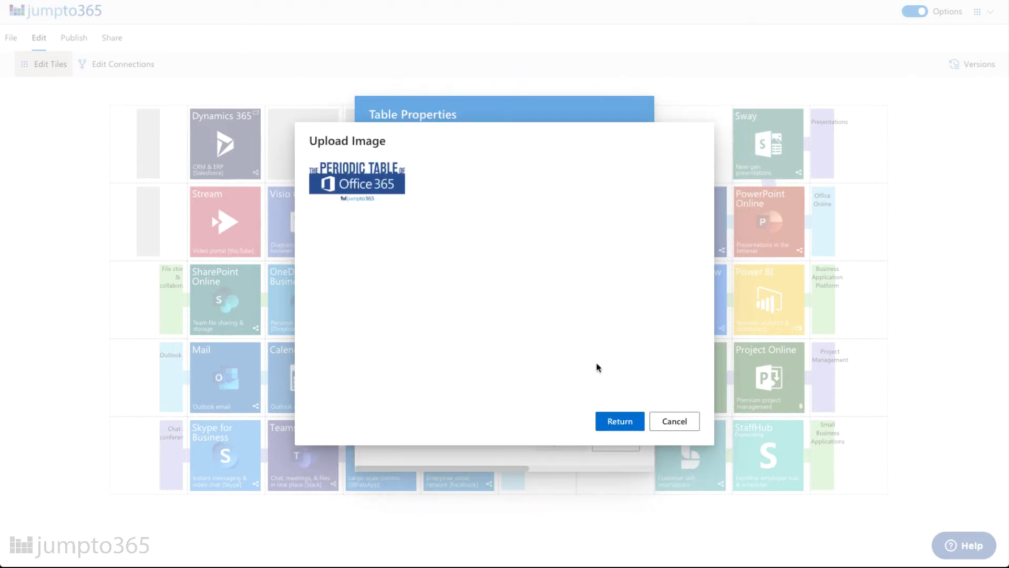
click(613, 421)
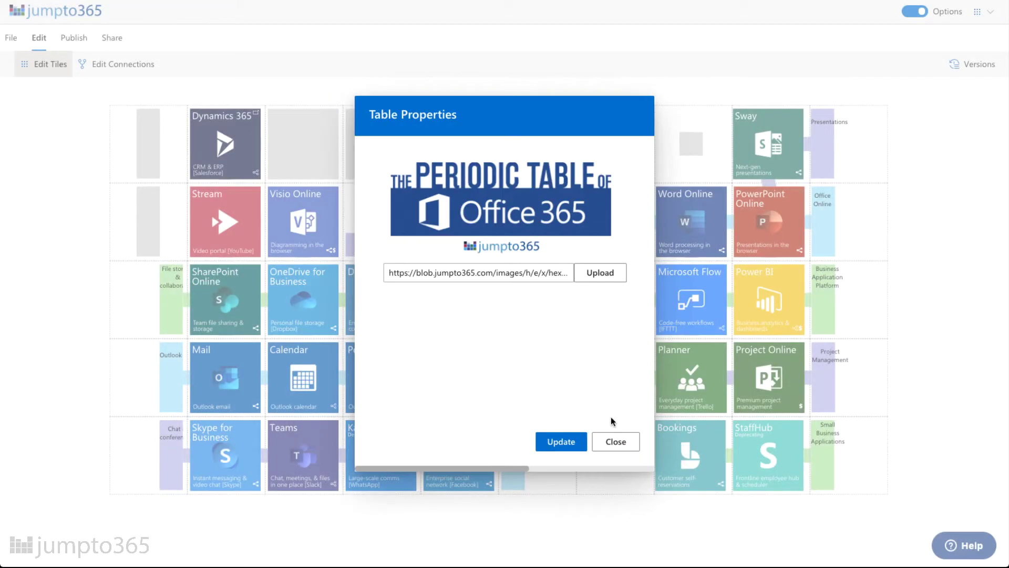
click(570, 443)
Set the top-row cell above OneNote Online to None and make the cell above Excel Online a tile spacer.
mouse_move(542, 158)
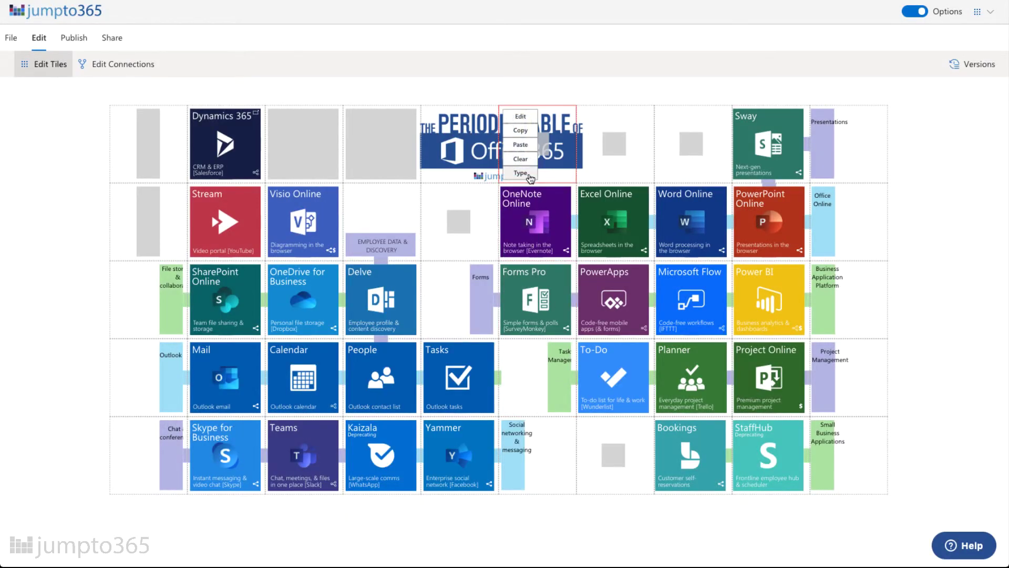
click(530, 175)
click(460, 336)
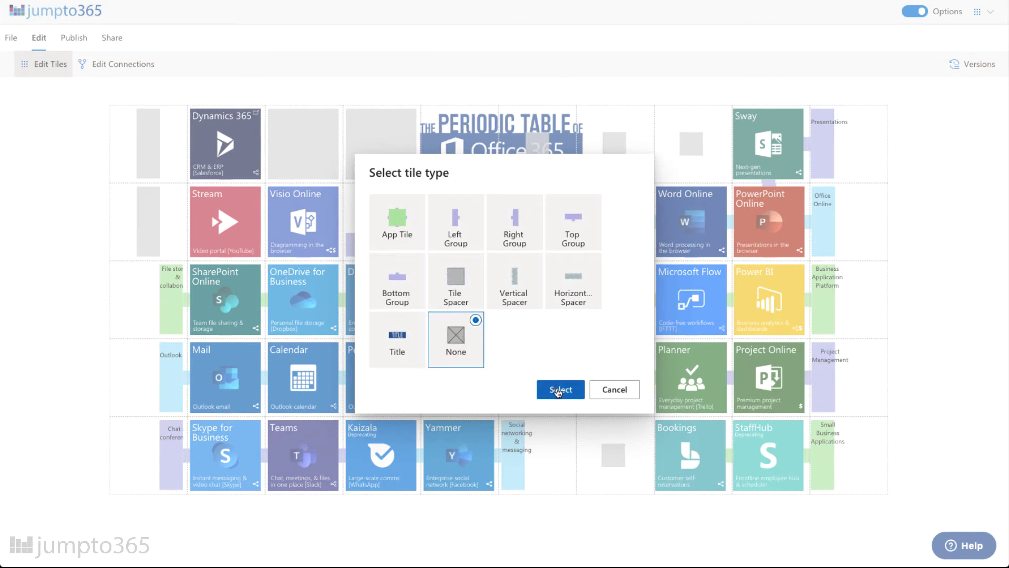
click(559, 390)
mouse_move(551, 163)
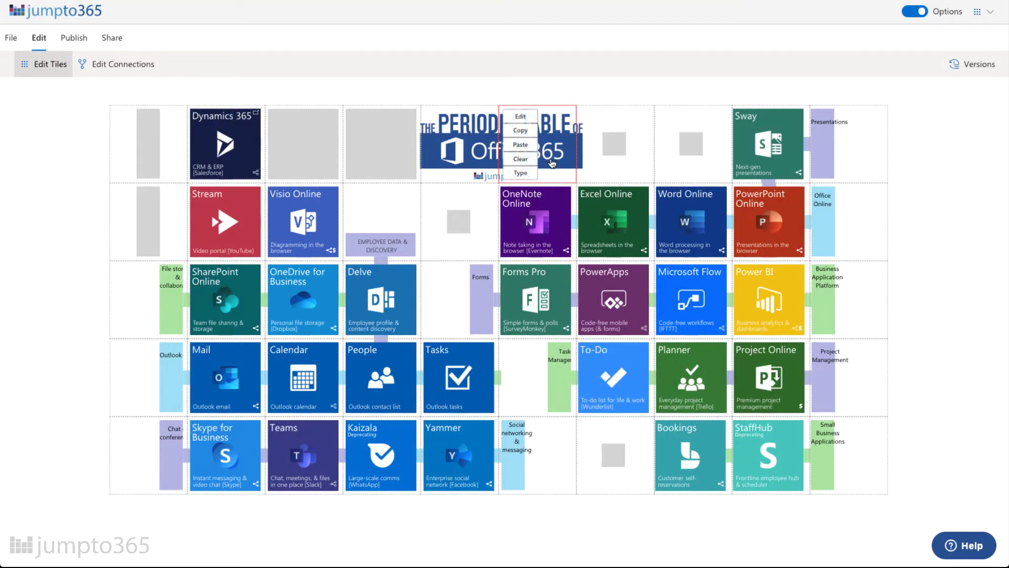
click(601, 175)
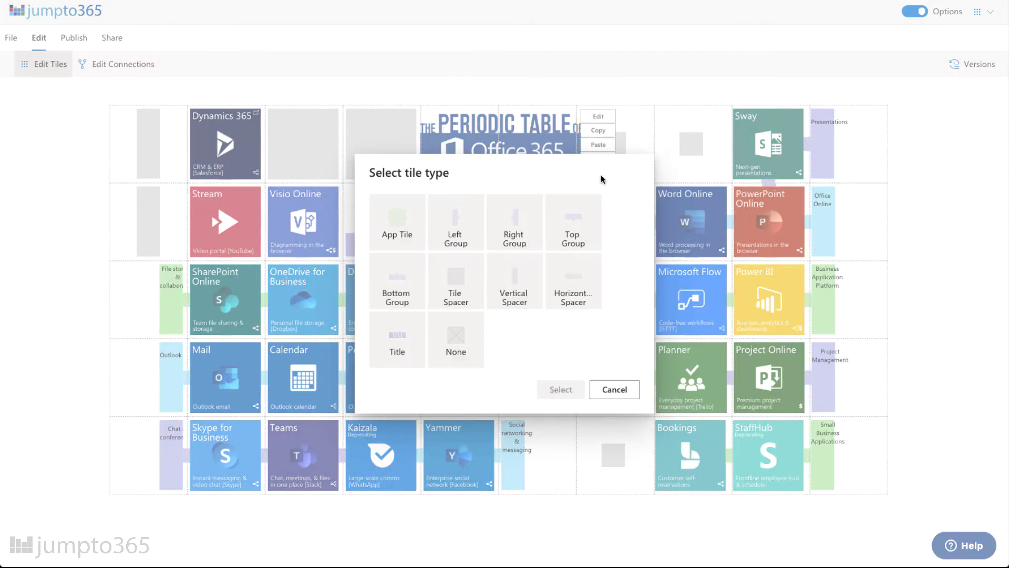
click(476, 262)
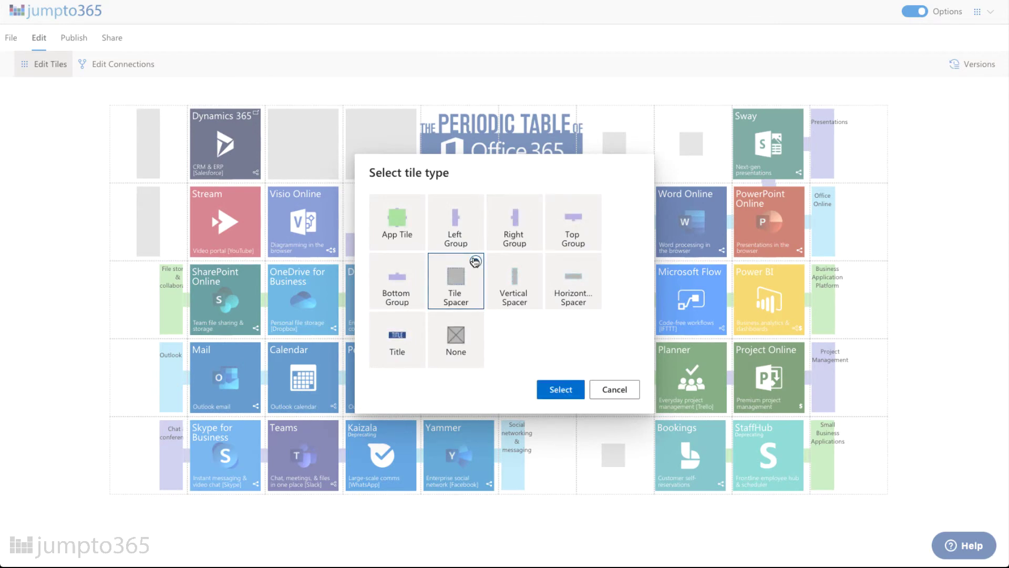
click(554, 392)
Place a tile spacer in the empty bottom-row cell before Bookings and leave tile editing.
mouse_move(463, 221)
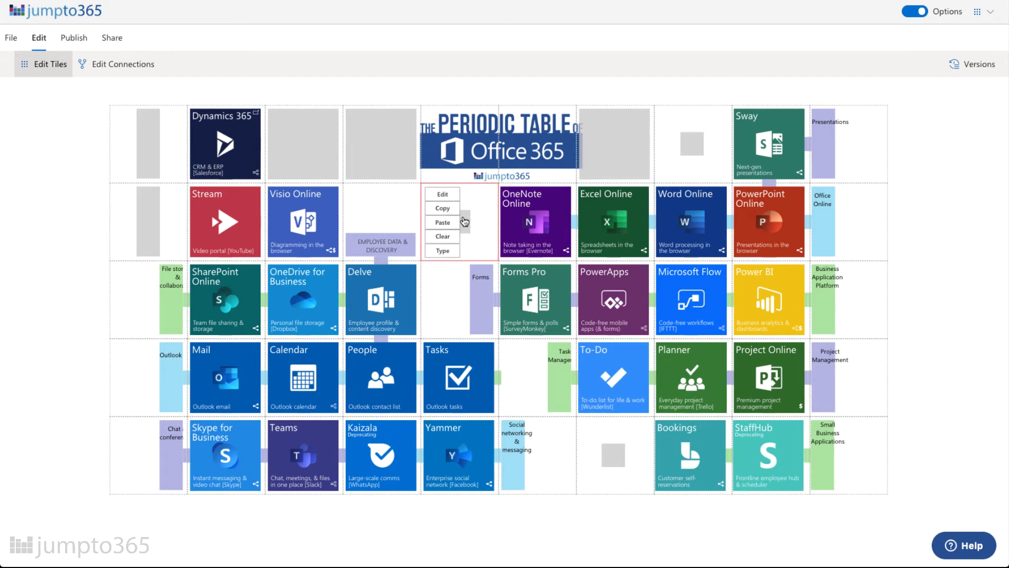
mouse_move(612, 458)
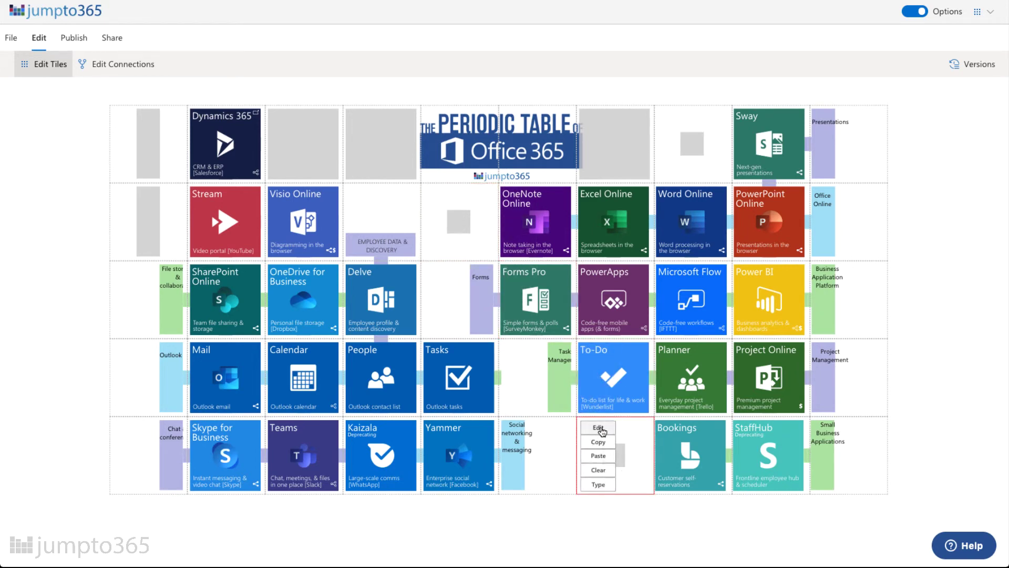
click(603, 484)
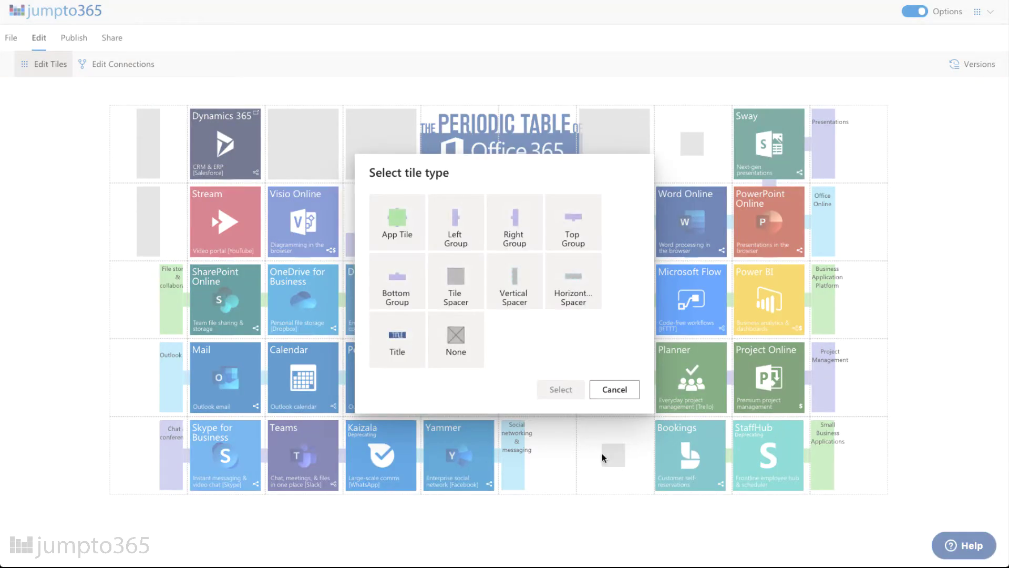
click(468, 286)
click(560, 389)
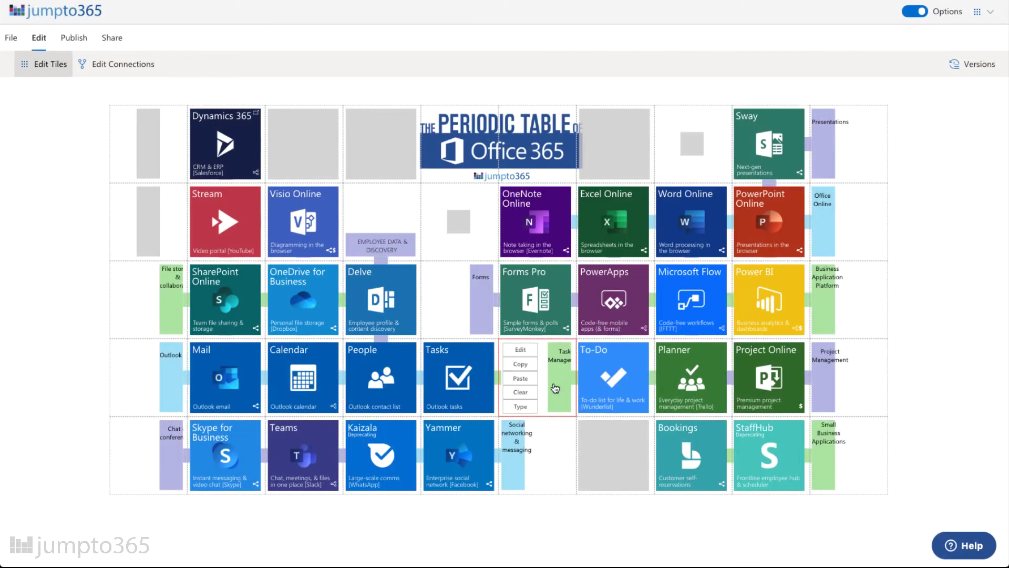
click(44, 68)
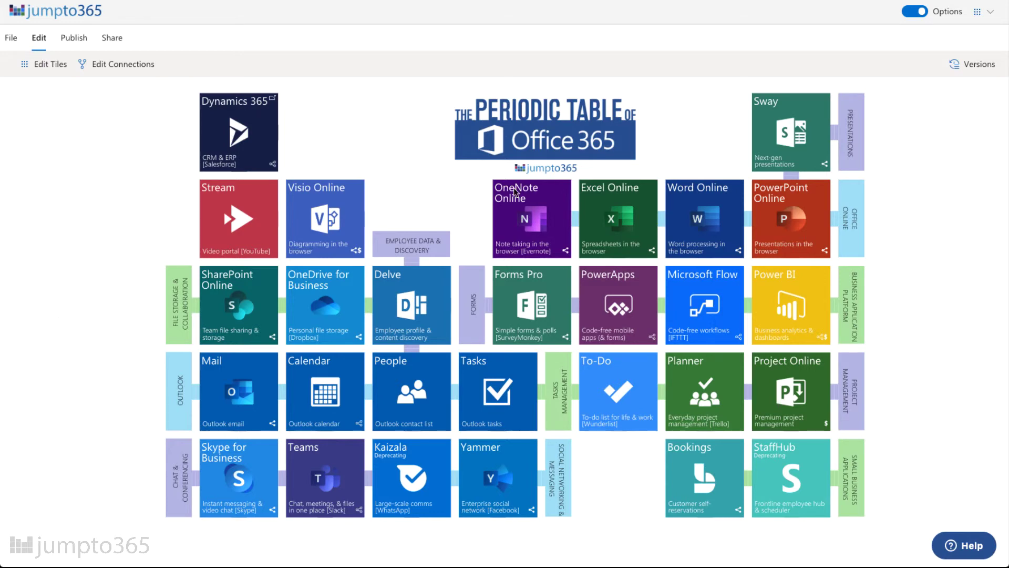
Reopen tile editing and paste the copied article text into the OneNote Online tile's article.
click(47, 66)
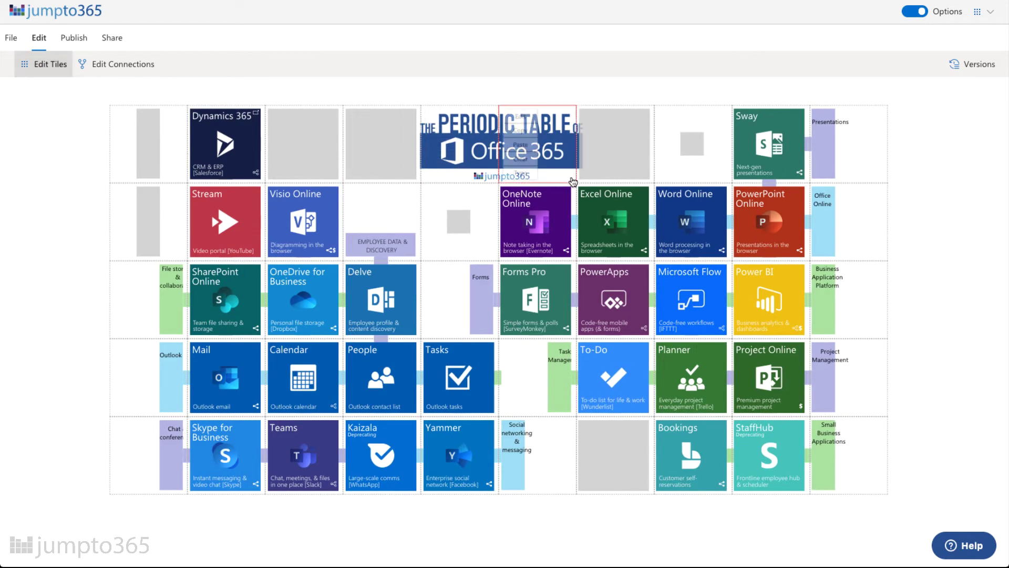
click(527, 196)
click(527, 195)
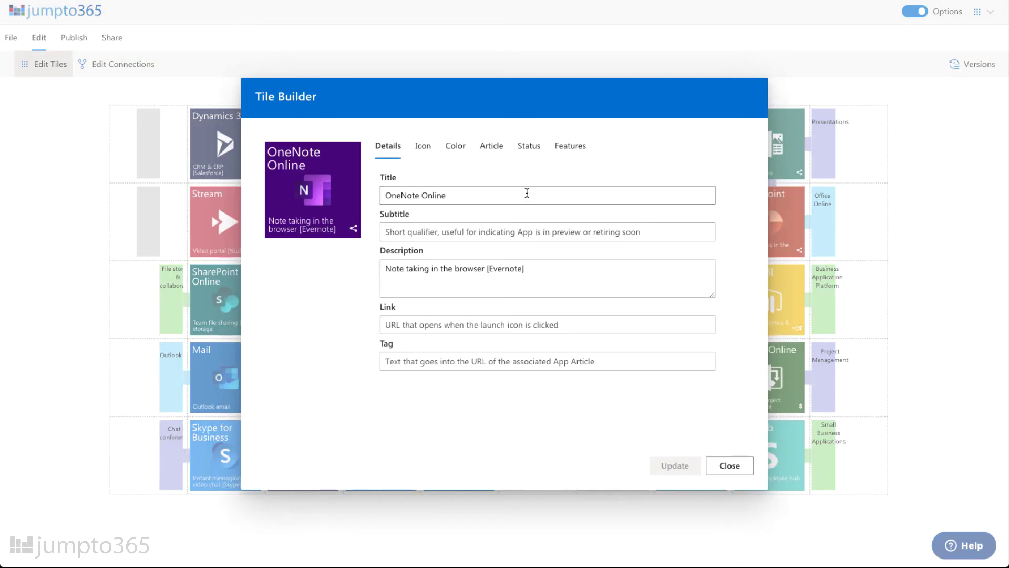
click(493, 145)
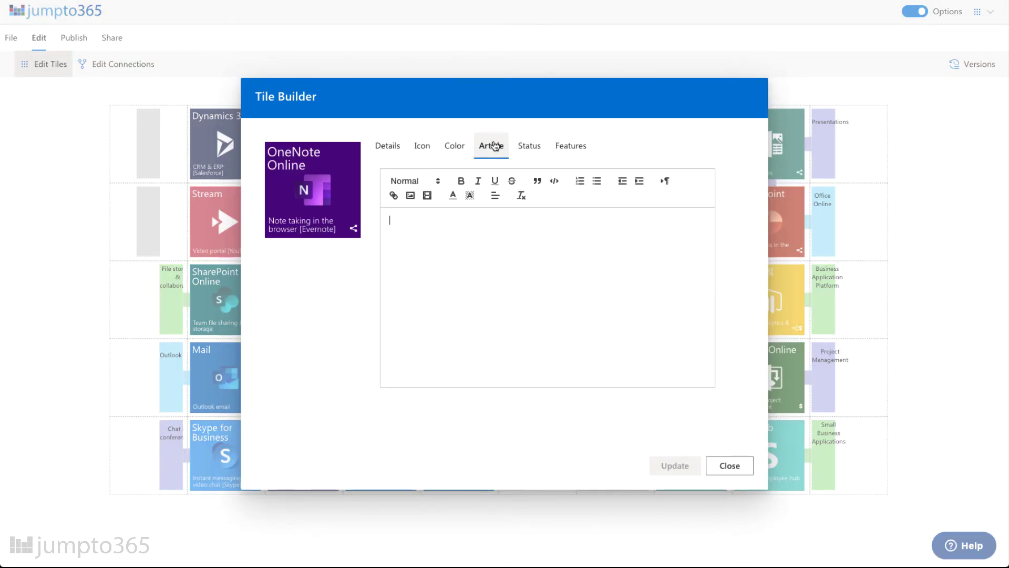
right_click(443, 237)
click(463, 316)
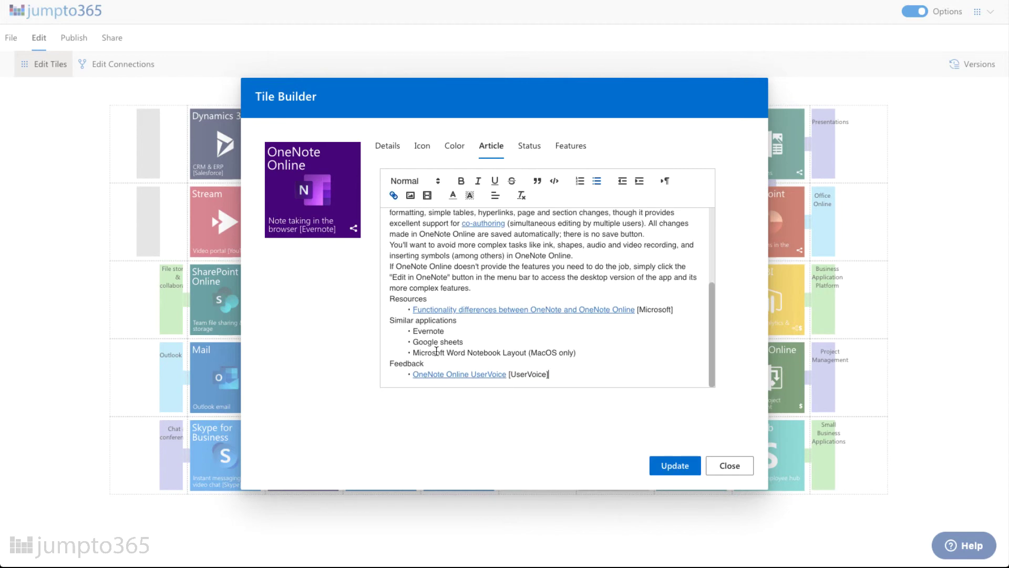
Format the Feedback, Similar applications and Resources lines of the article as Heading 2.
drag(426, 363, 390, 363)
click(437, 182)
click(428, 219)
click(582, 356)
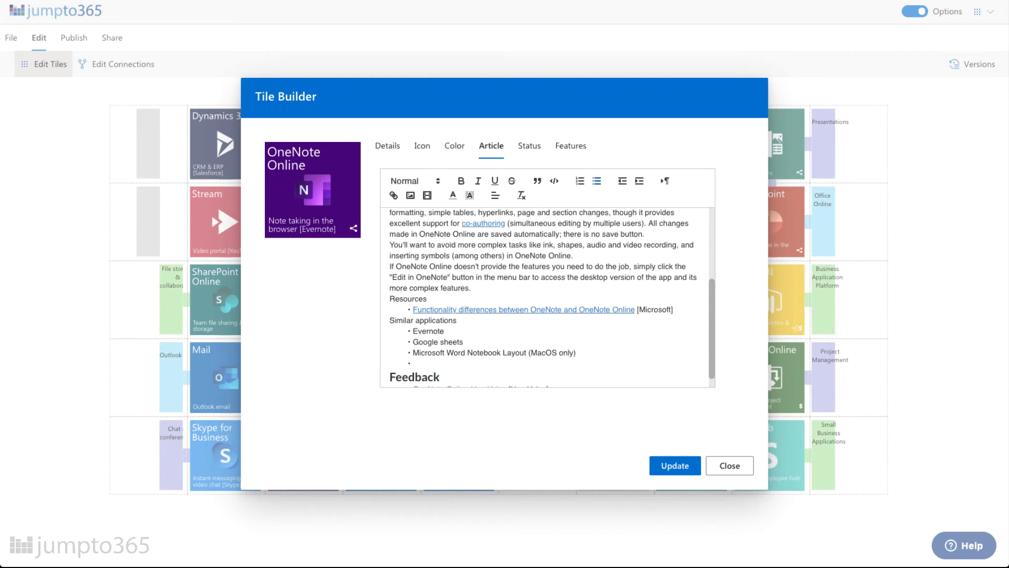
drag(470, 320, 390, 298)
click(437, 182)
click(424, 215)
click(437, 182)
click(427, 217)
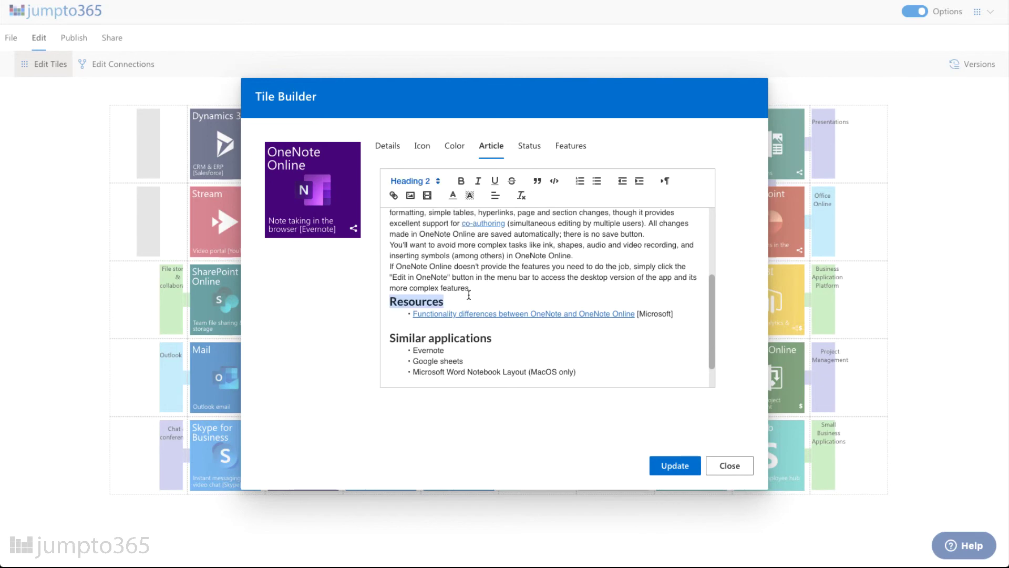
Separate the article's body paragraphs with blank lines, update the OneNote Online tile and leave tile editing.
scroll(547, 294, up, 3)
click(586, 340)
key(Return)
click(662, 321)
key(Return)
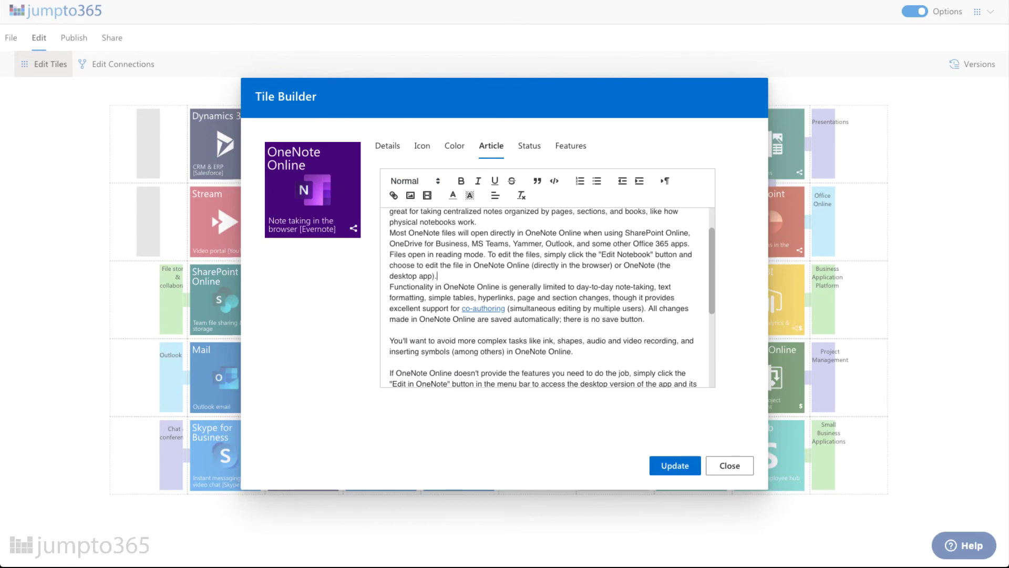
click(552, 275)
key(Return)
click(493, 222)
key(Return)
scroll(492, 221, up, 1)
click(667, 463)
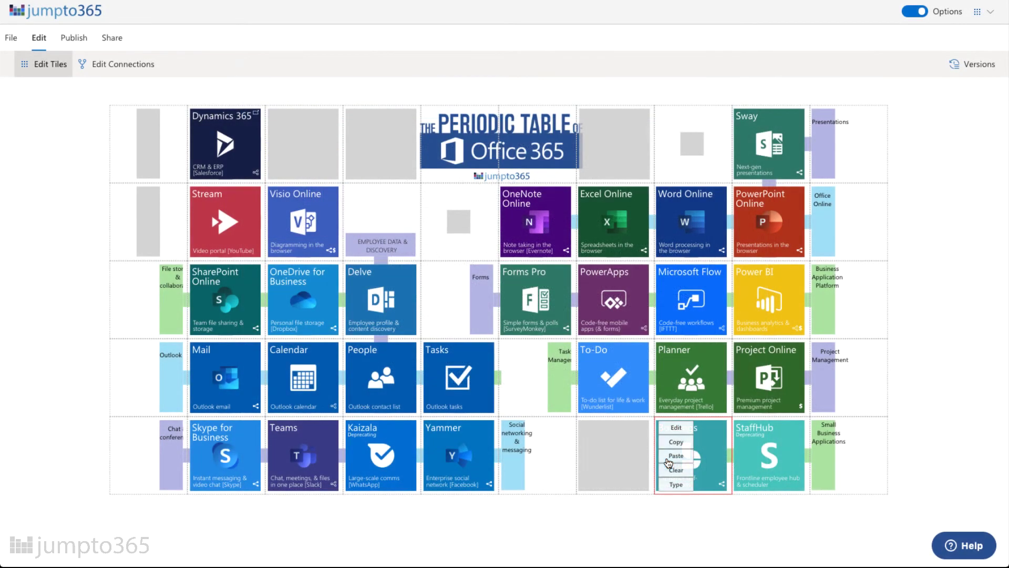
click(60, 68)
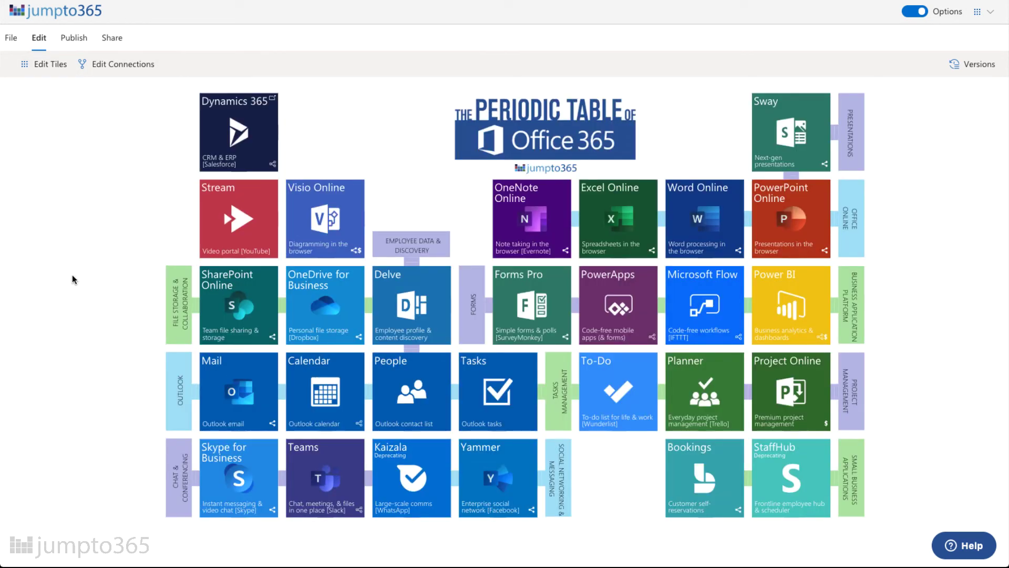
Open the OneNote Online article page, review its text and Office Online grouping, and return to the full-size table.
click(554, 208)
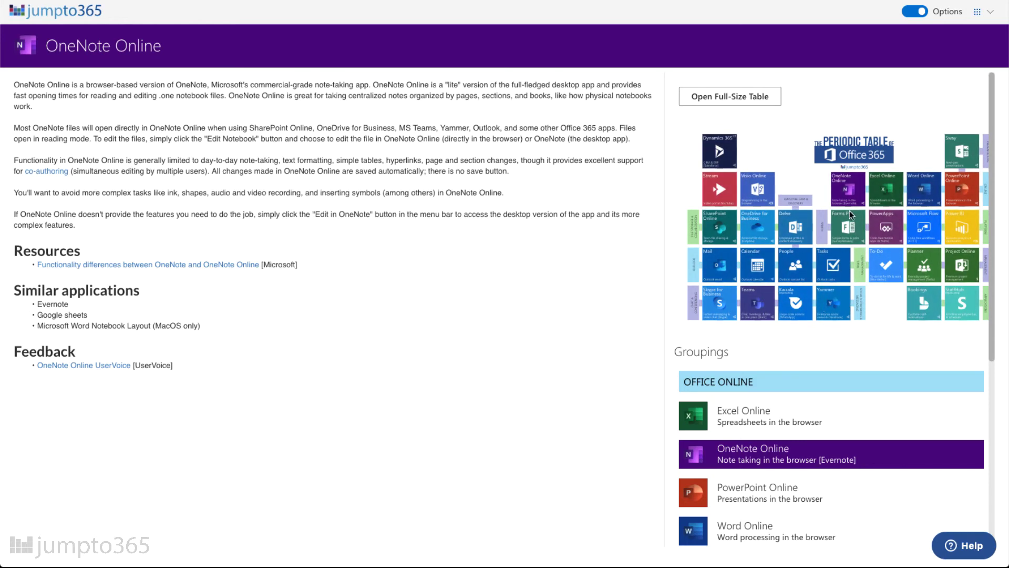
scroll(752, 376, down, 3)
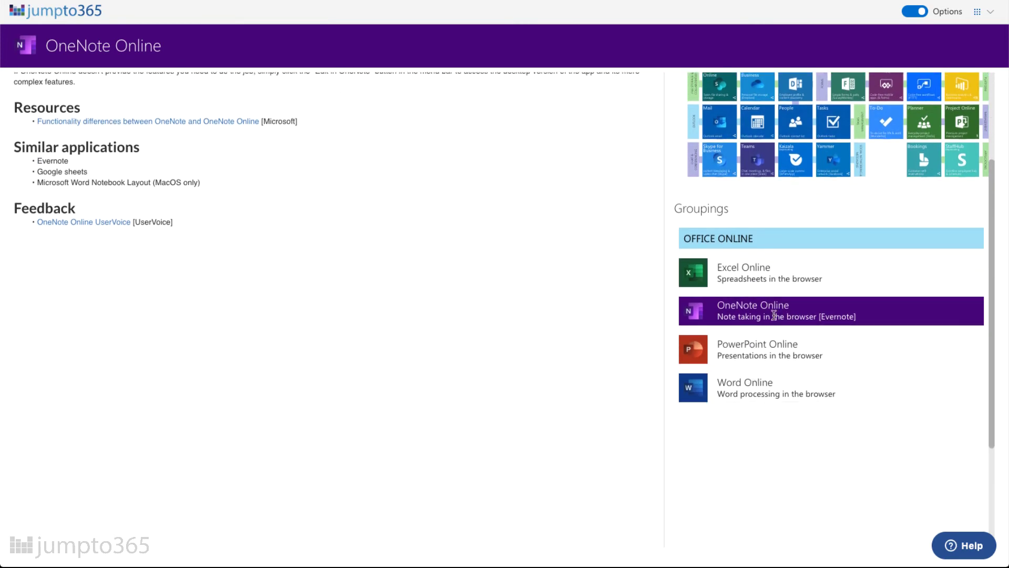
scroll(774, 315, up, 3)
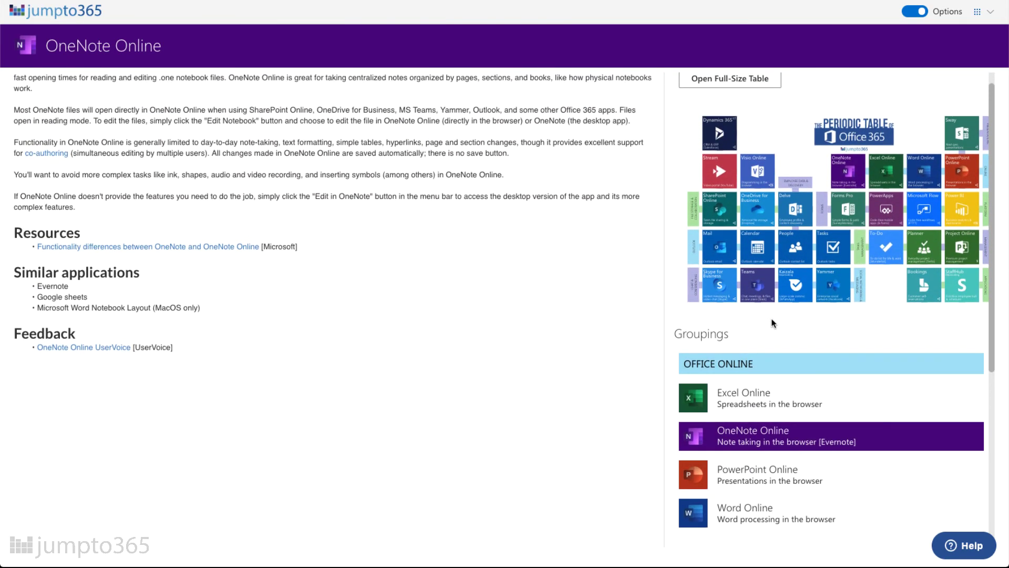
scroll(94, 234, up, 1)
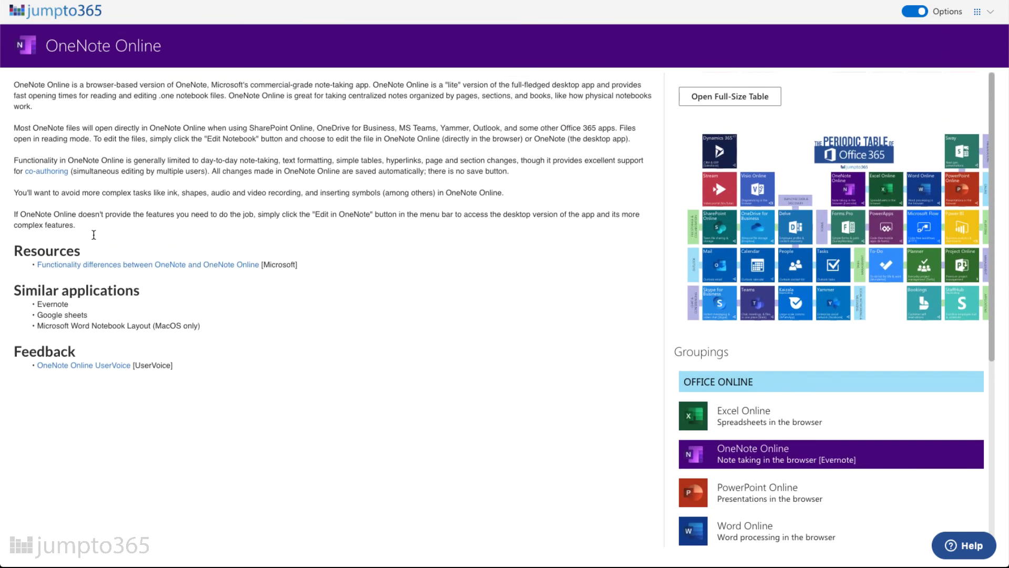
click(718, 97)
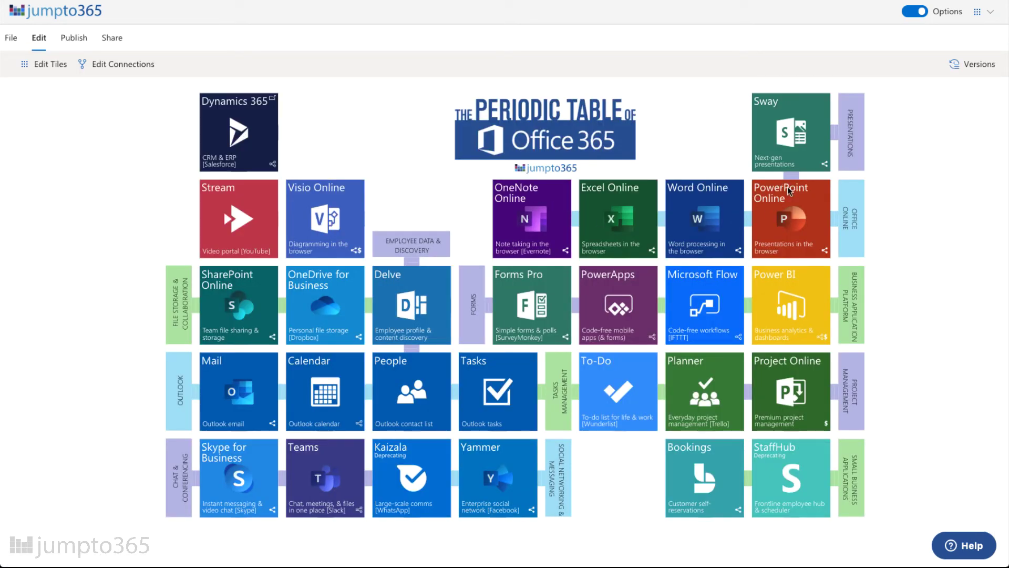
Open the PowerPoint Online article page, review its Office Online and Presentations groupings, and return to the full-size table.
click(800, 200)
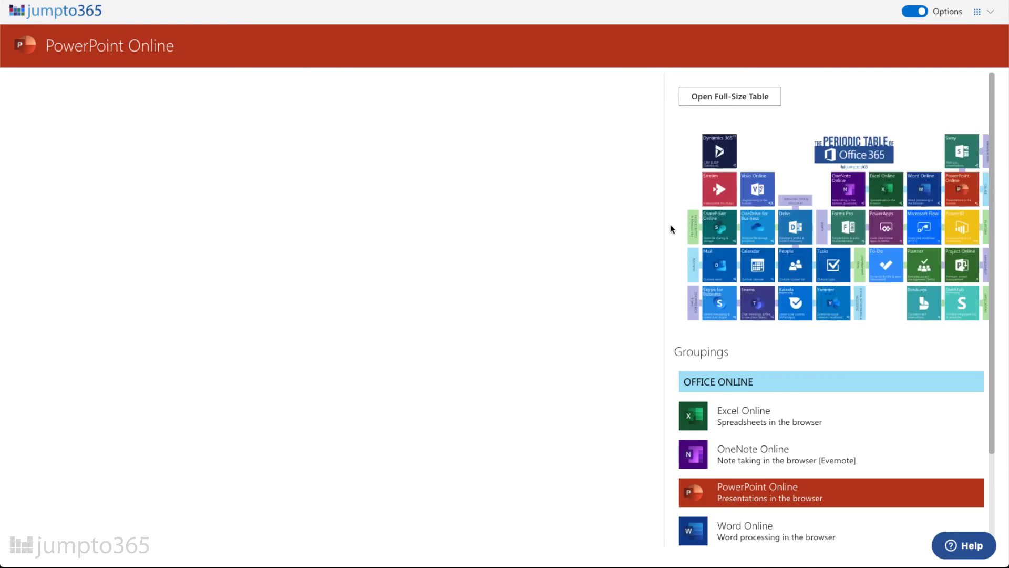
scroll(757, 413, down, 2)
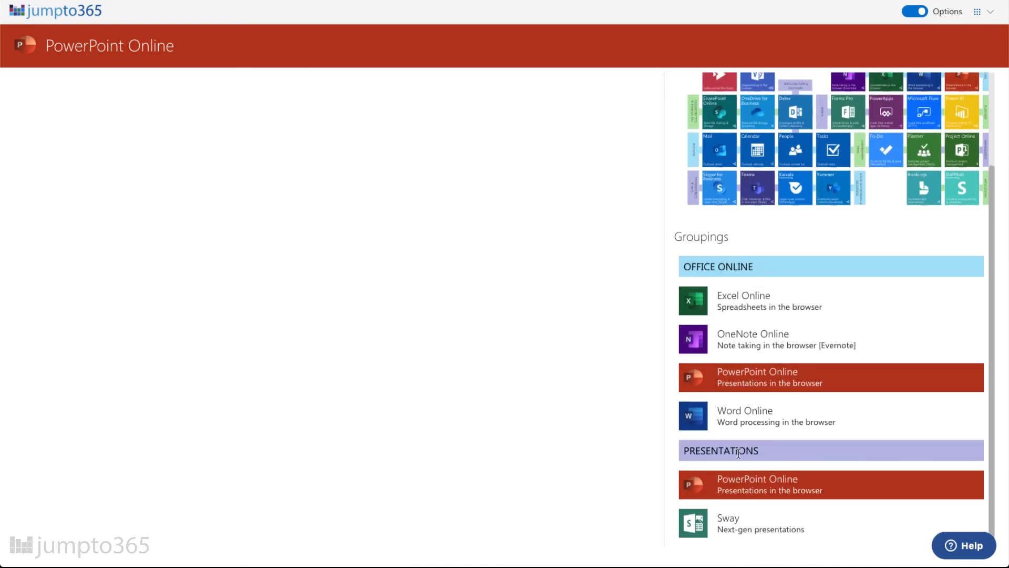
scroll(860, 192, up, 2)
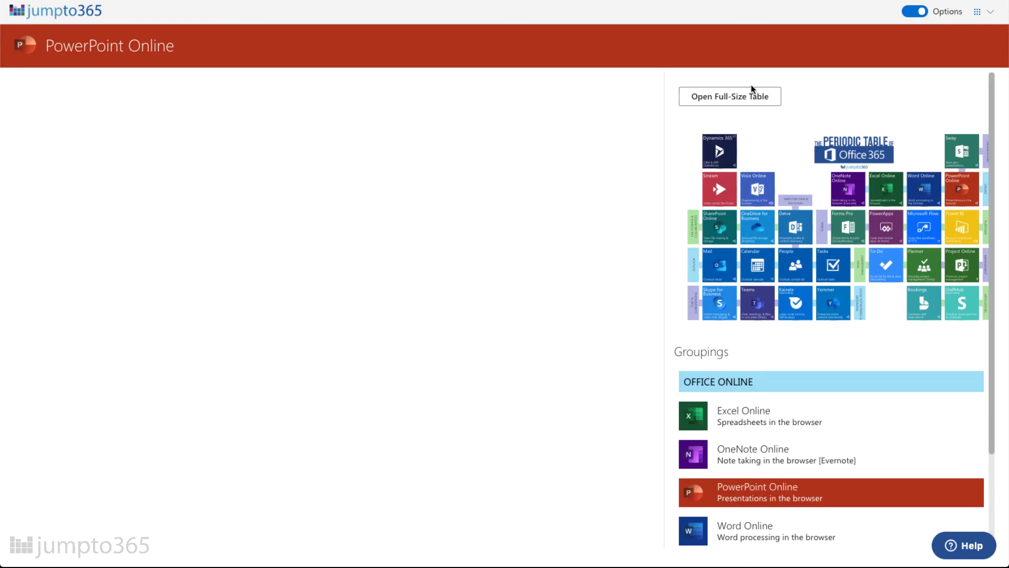
click(745, 98)
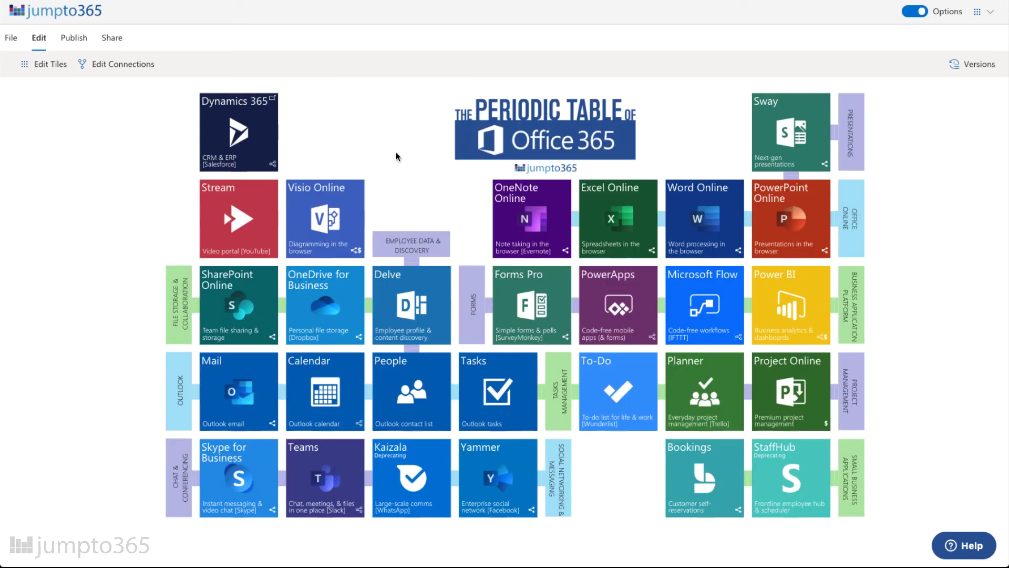
Publish the table with a generated link, close the Table Publisher and show the sharing options.
click(65, 42)
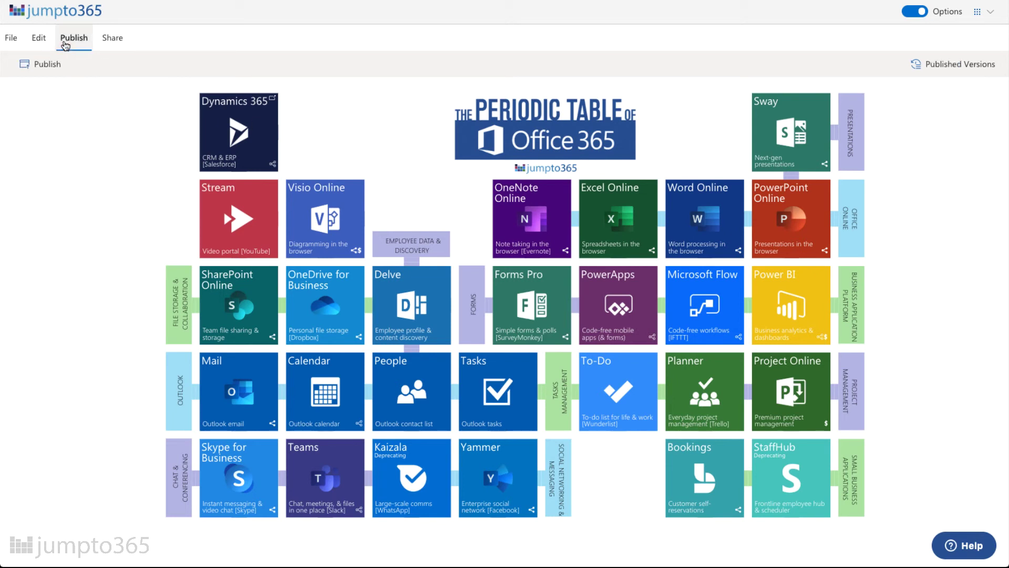
click(46, 75)
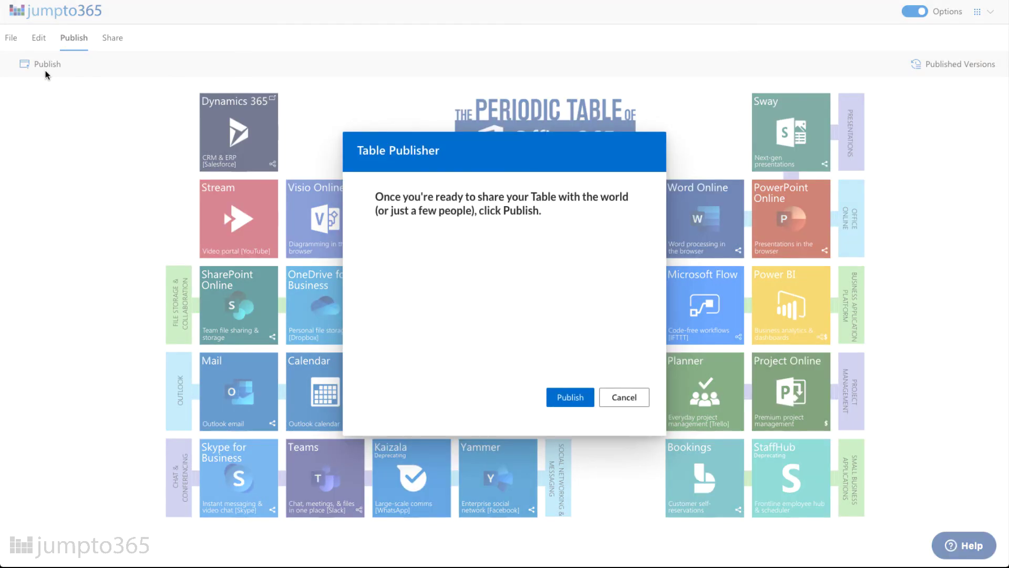
click(566, 395)
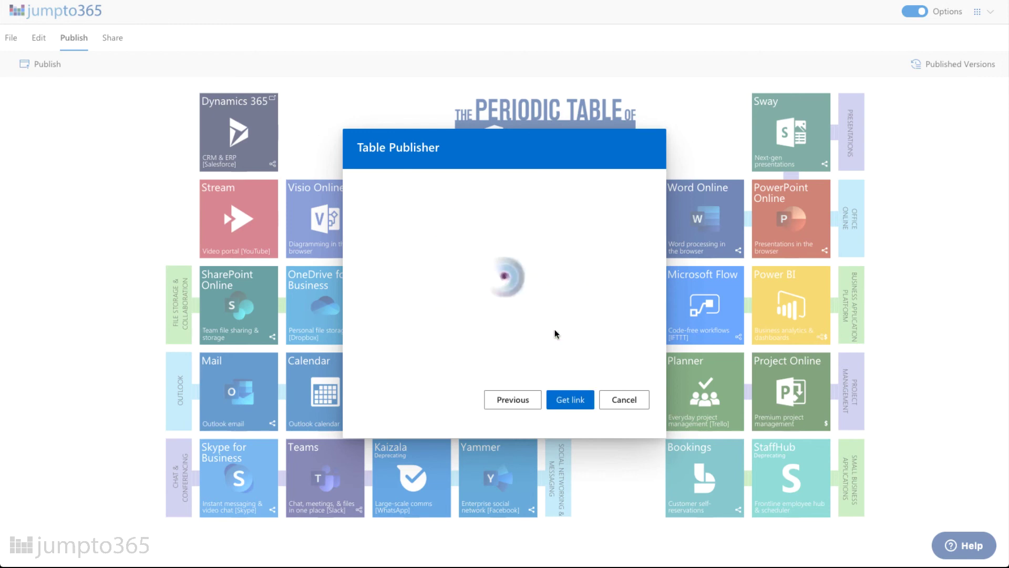
click(568, 404)
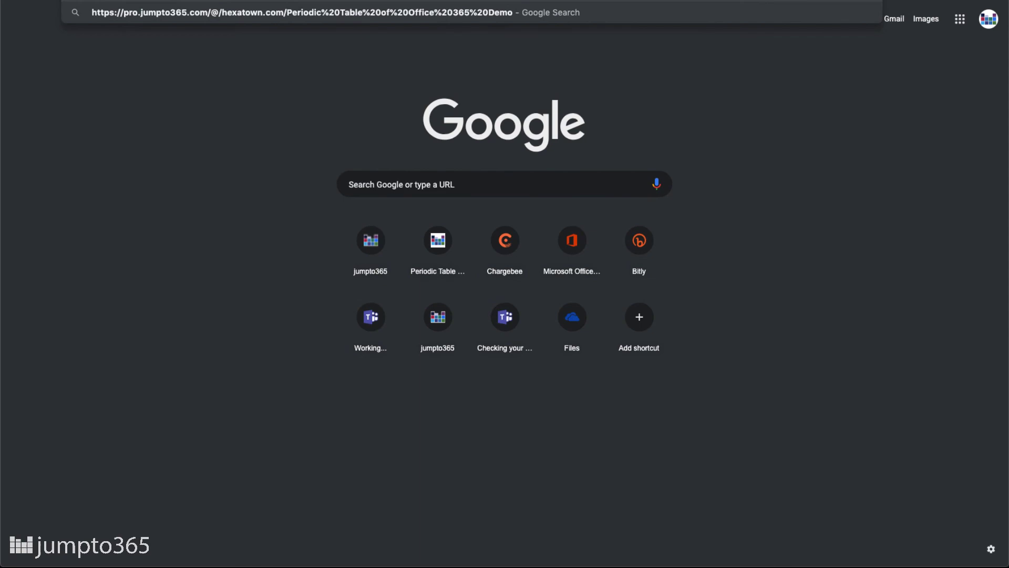
key(Return)
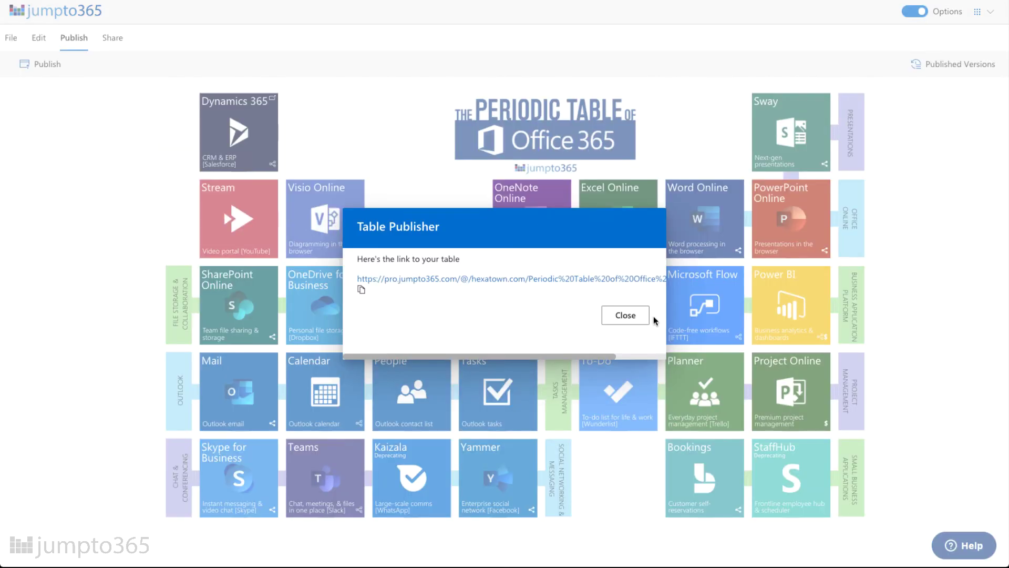
click(639, 318)
click(112, 37)
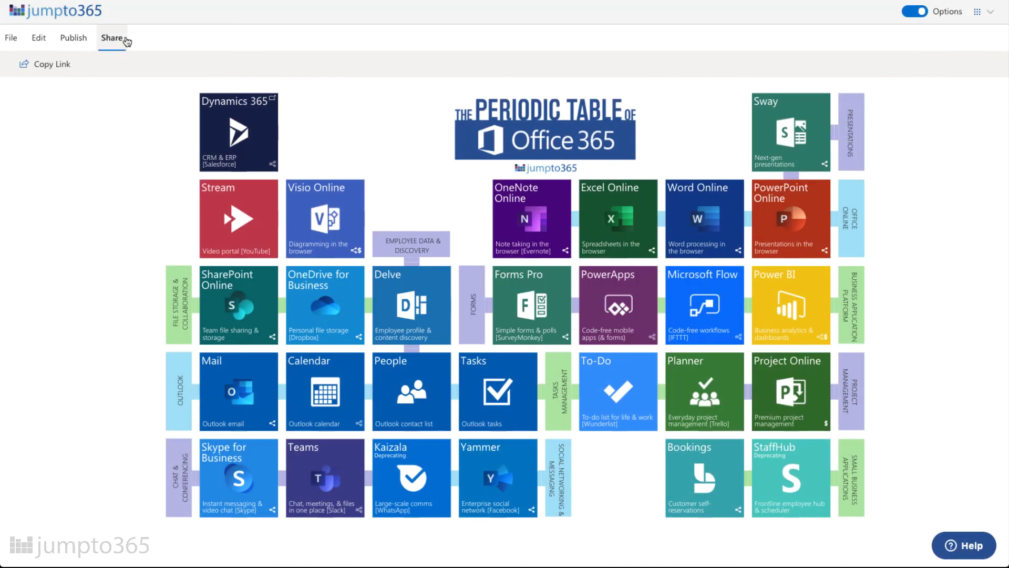